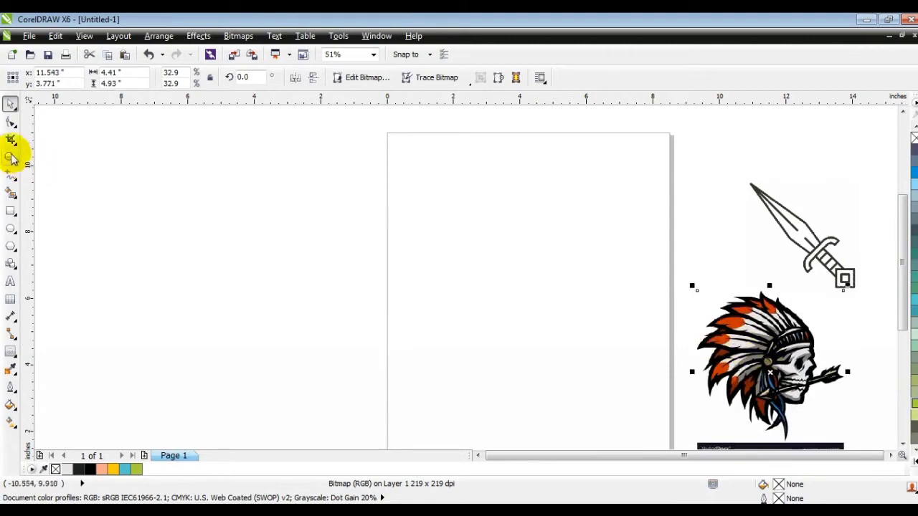
# Step: Draw a circle about 4.03 inches in diameter in the middle of the page's upper half
pyautogui.click(11, 157)
pyautogui.moveTo(379, 145); pyautogui.dragTo(738, 368)
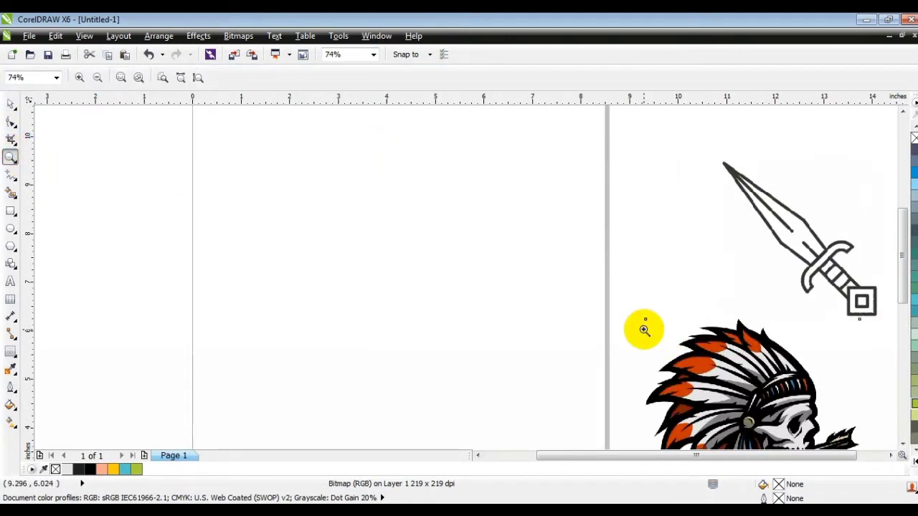
pyautogui.click(8, 231)
pyautogui.press('ctrl')
pyautogui.moveTo(292, 196); pyautogui.dragTo(387, 393)
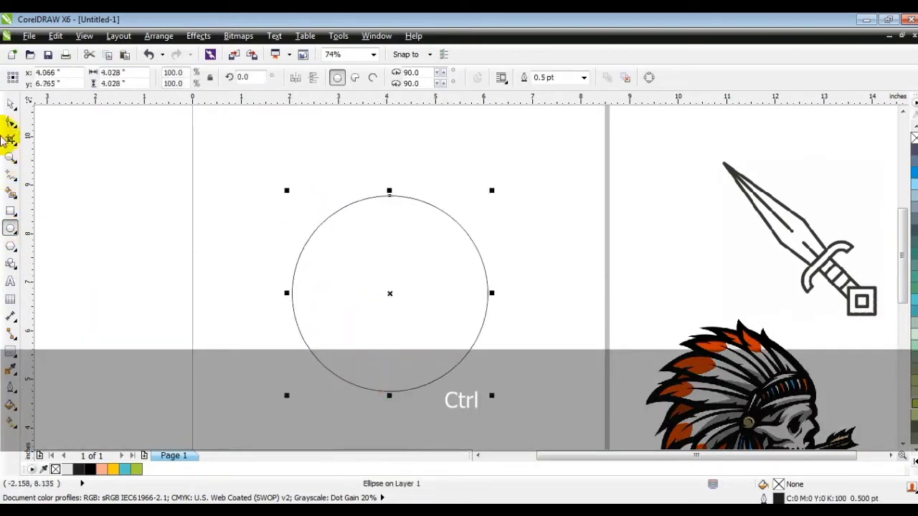
# Step: Move the circle slightly upward and enlarge it from its centre to about 4.36 inches
pyautogui.click(11, 104)
pyautogui.moveTo(389, 293)
pyautogui.mouseDown()
pyautogui.moveTo(390, 244)
pyautogui.moveTo(390, 275)
pyautogui.mouseUp()
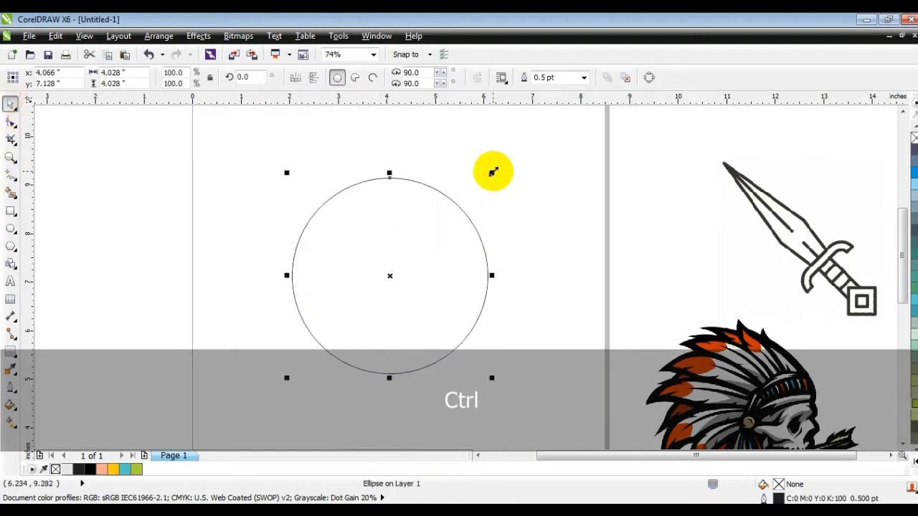
pyautogui.press('shift')
pyautogui.moveTo(492, 172); pyautogui.dragTo(500, 163)
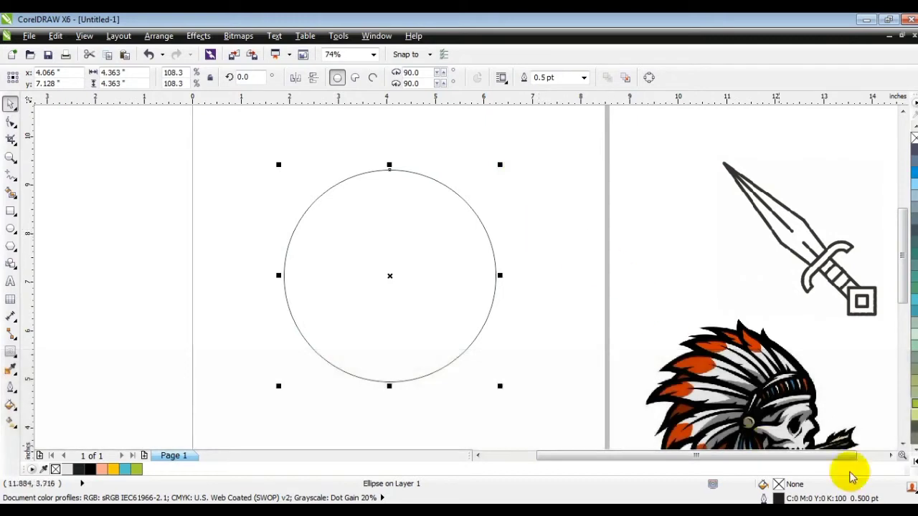
# Step: Fill the circle with 20% black and remove its outline
pyautogui.click(914, 461)
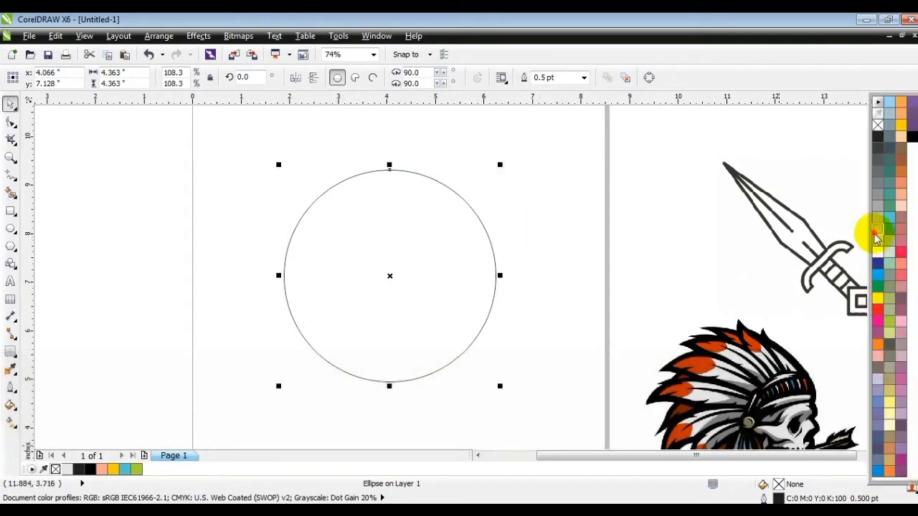
pyautogui.click(876, 231)
pyautogui.rightClick(878, 126)
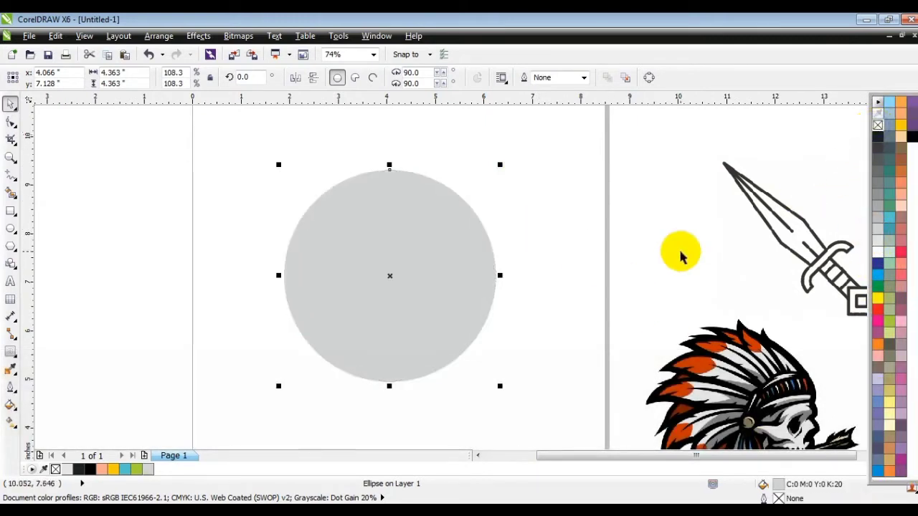
# Step: Paste a copy of the grey circle in place, shrink it slightly from the centre, and fill it with C100 M100 Y100 K100 black
pyautogui.rightClick(361, 236)
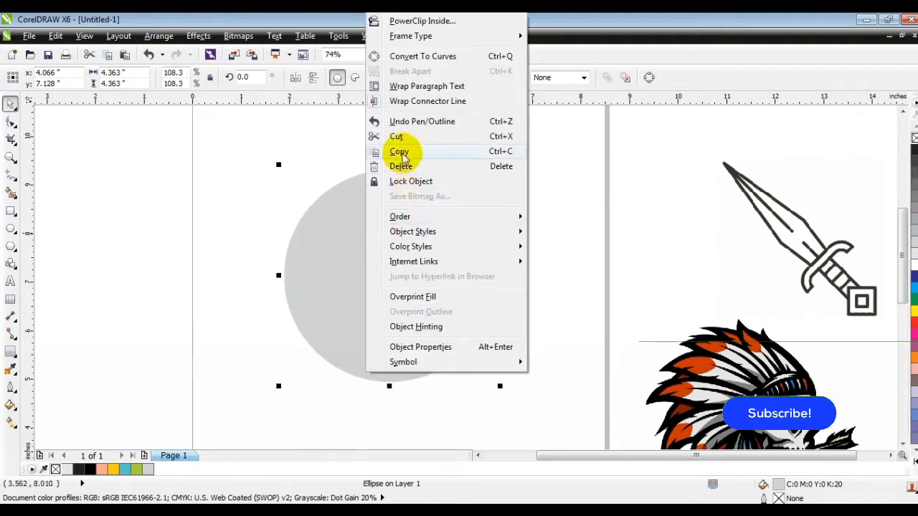
pyautogui.click(402, 154)
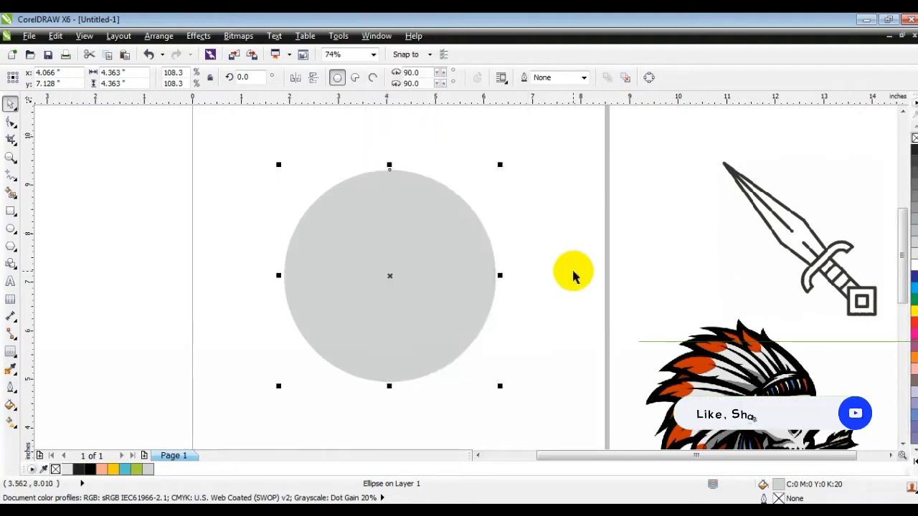
pyautogui.rightClick(181, 209)
pyautogui.click(217, 293)
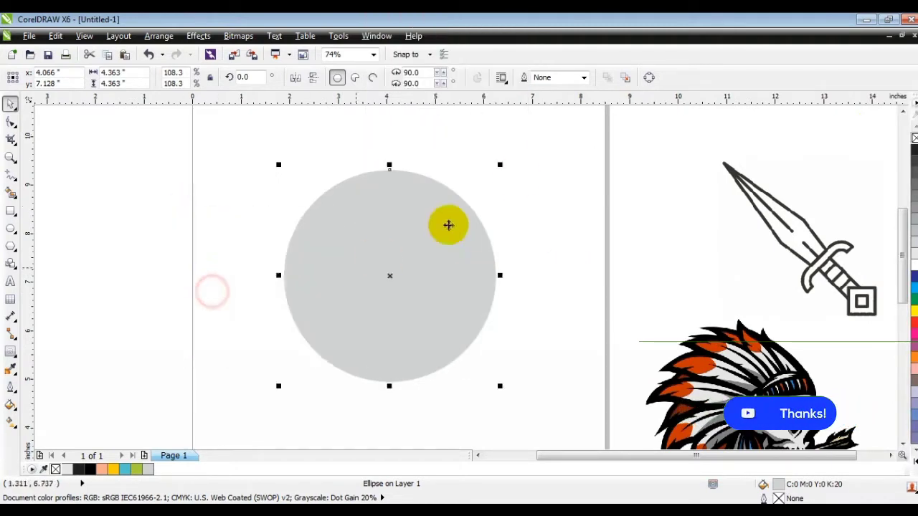
pyautogui.moveTo(494, 165); pyautogui.dragTo(496, 173)
pyautogui.click(90, 471)
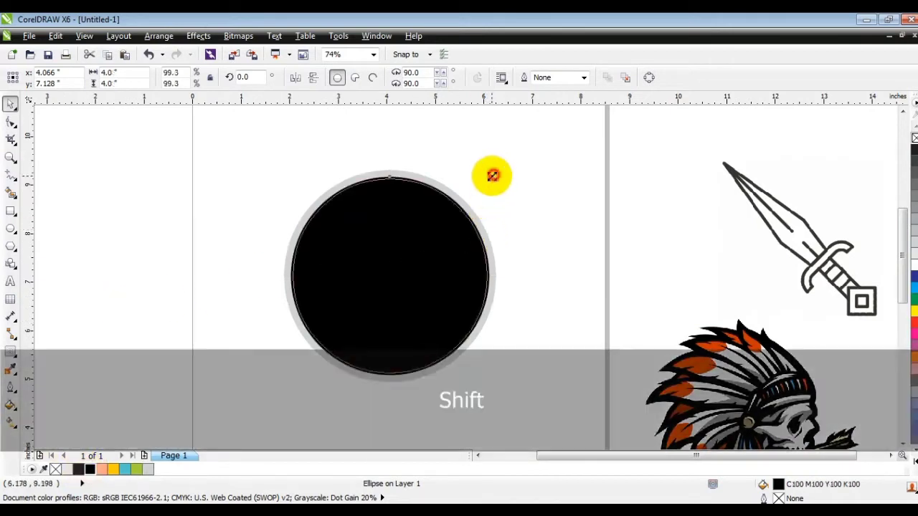
# Step: Duplicate the black circle concentrically at about 3.86 inches and fill the copy with blue C100 M93 Y2 K4
pyautogui.moveTo(488, 176); pyautogui.dragTo(487, 178)
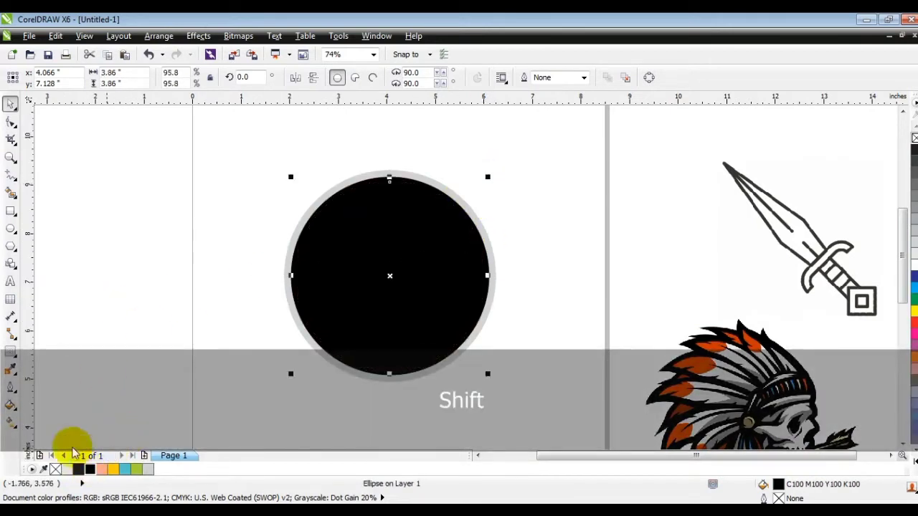
pyautogui.click(10, 406)
pyautogui.click(53, 308)
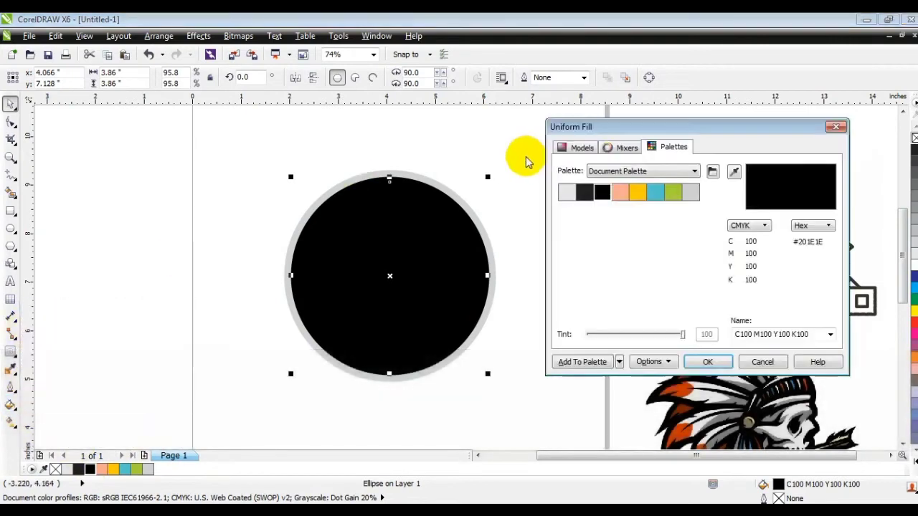
pyautogui.click(561, 147)
pyautogui.click(710, 244)
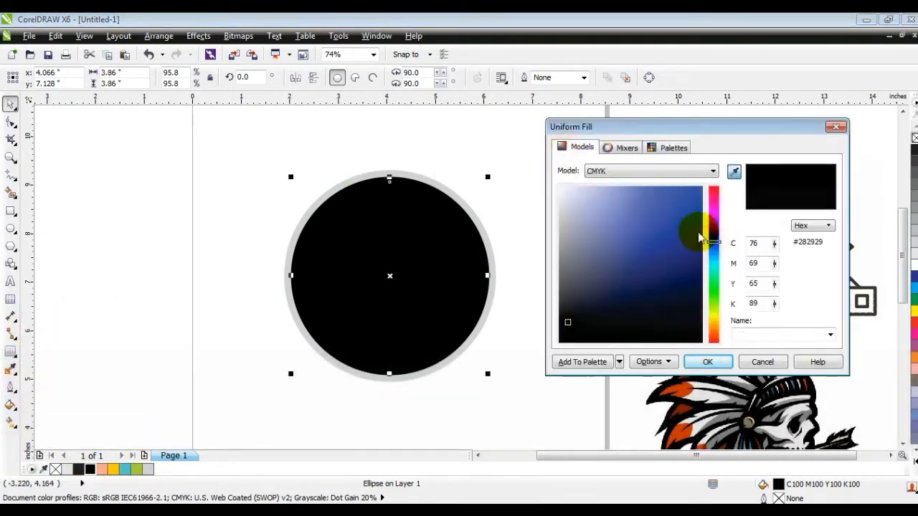
pyautogui.click(692, 248)
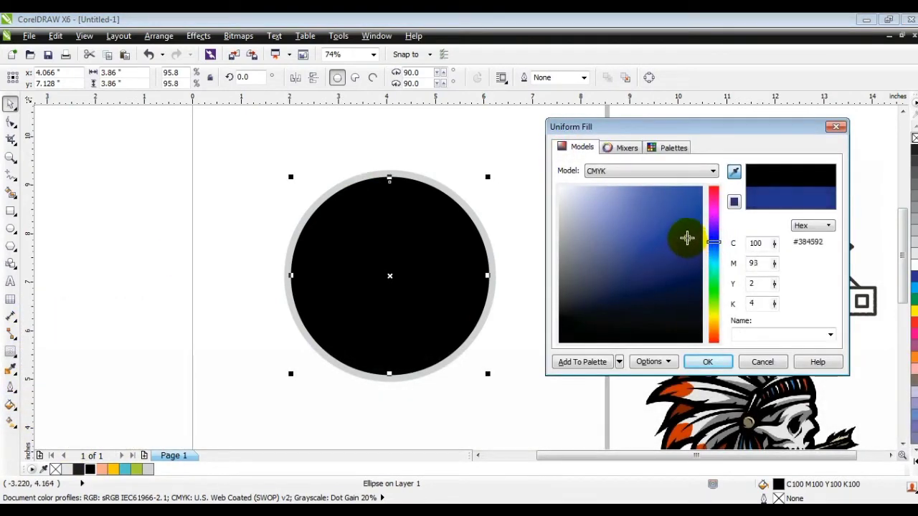
pyautogui.click(705, 361)
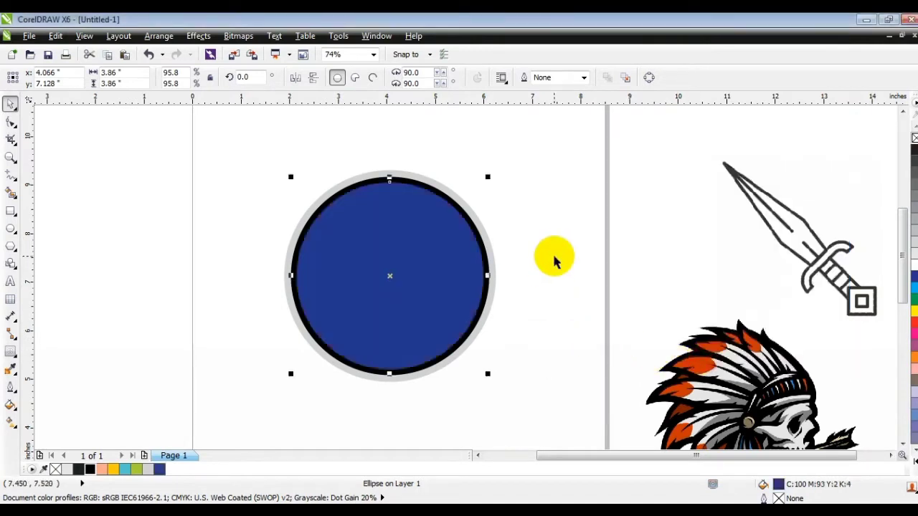
pyautogui.click(553, 257)
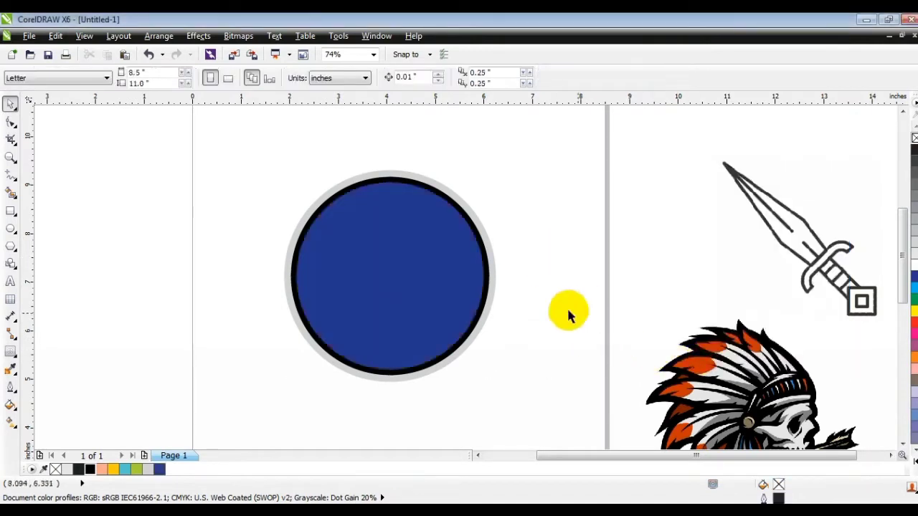
# Step: Duplicate the blue circle concentrically at about 3.58 inches and fill the copy with white
pyautogui.click(458, 280)
pyautogui.moveTo(486, 174); pyautogui.dragTo(481, 180)
pyautogui.click(912, 266)
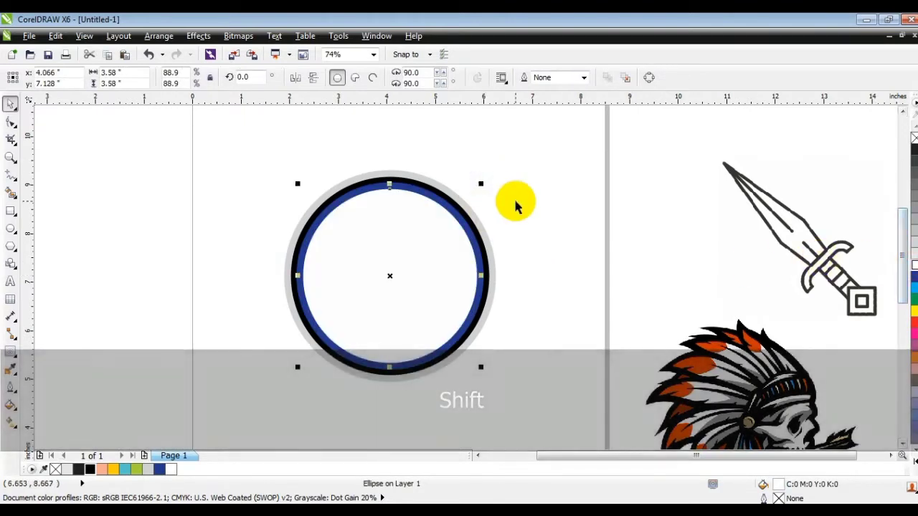
# Step: Duplicate the white circle concentrically at about 3.47 inches and fill the copy with dark red C27 M100 Y100 K36
pyautogui.moveTo(480, 186); pyautogui.dragTo(479, 189)
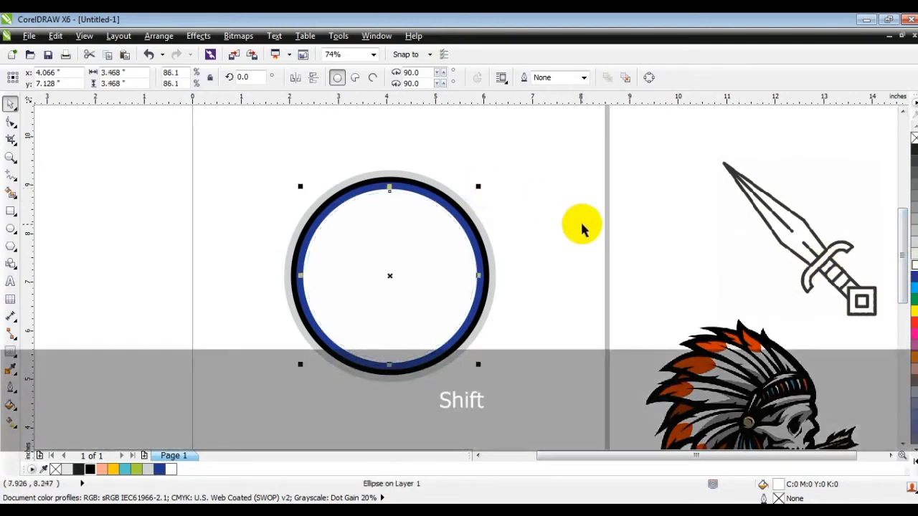
pyautogui.click(914, 265)
pyautogui.click(10, 404)
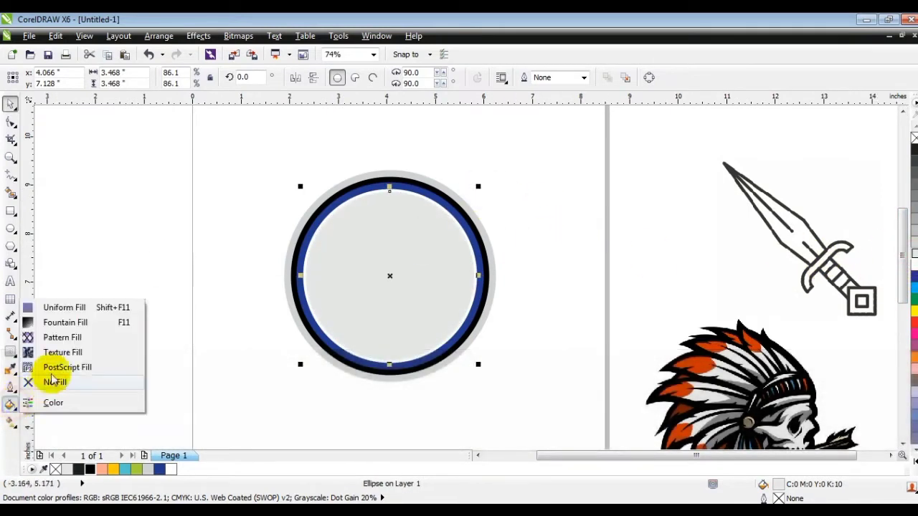
pyautogui.click(65, 307)
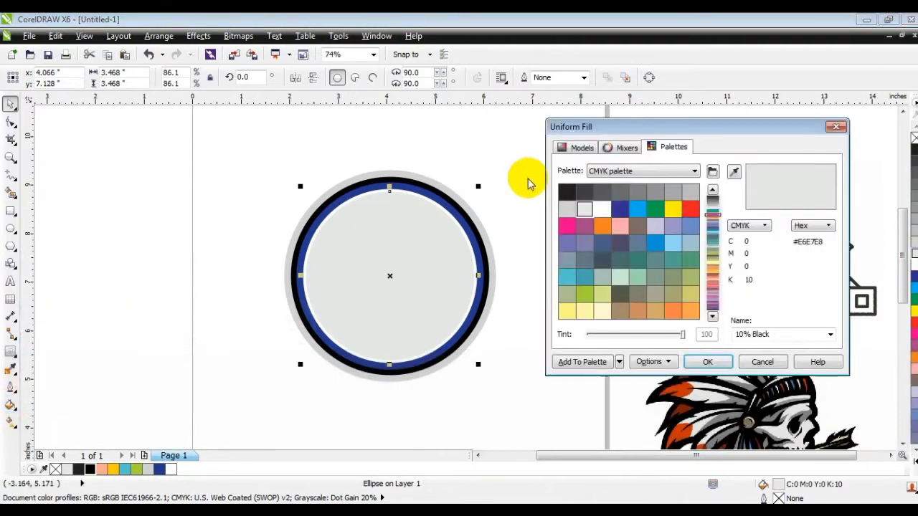
pyautogui.click(574, 149)
pyautogui.moveTo(719, 251); pyautogui.dragTo(666, 244)
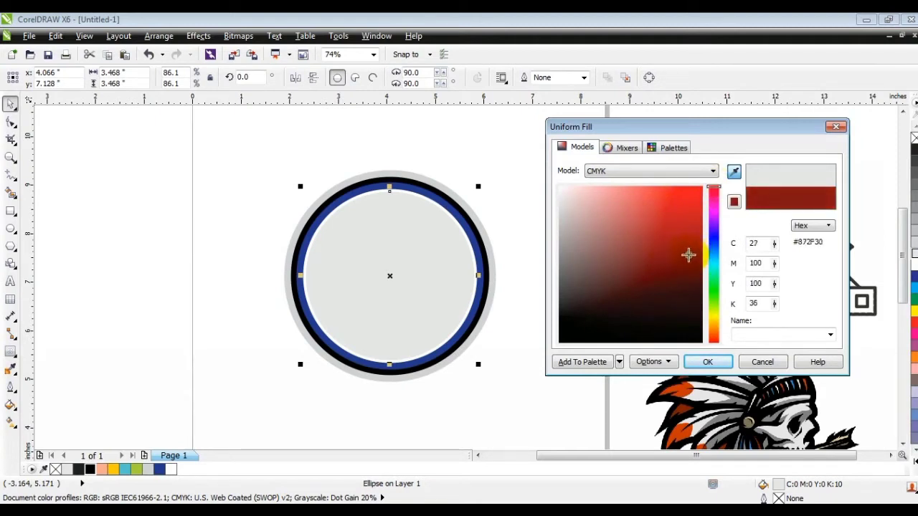
pyautogui.click(708, 364)
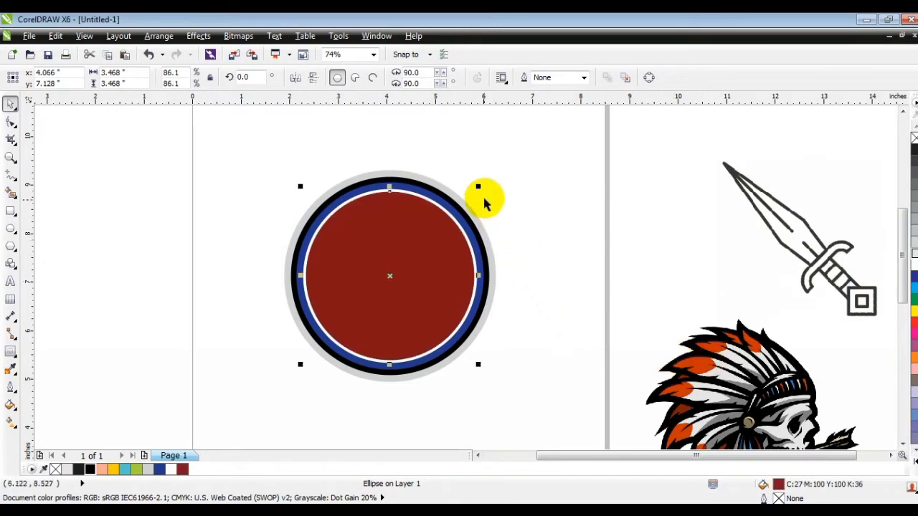
# Step: Add two smaller concentric copies inside the red circle: a white one about 2.55 inches and a blue one about 2.38 inches
pyautogui.moveTo(480, 188); pyautogui.dragTo(473, 208)
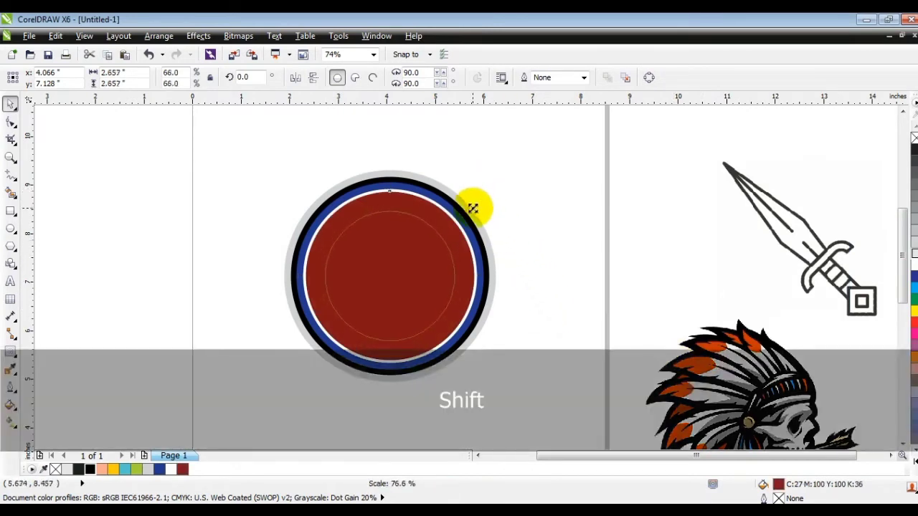
pyautogui.click(915, 265)
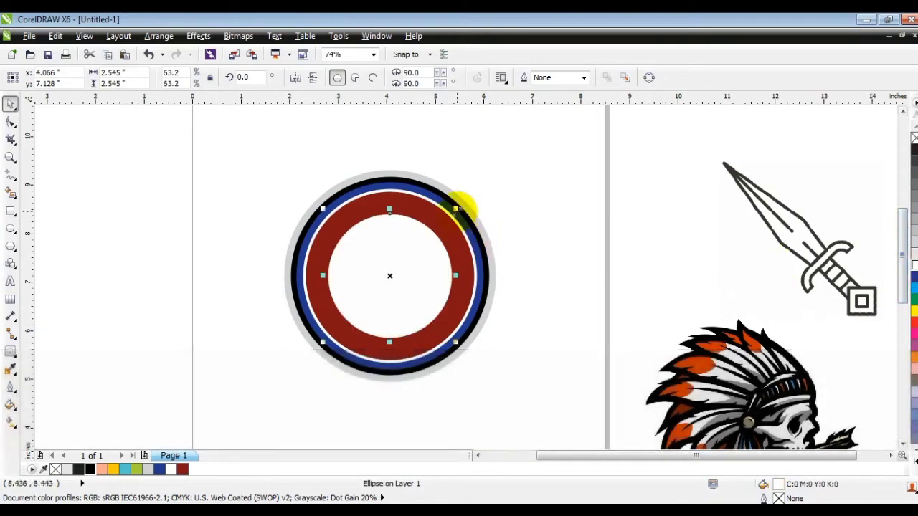
pyautogui.moveTo(456, 209); pyautogui.dragTo(460, 220)
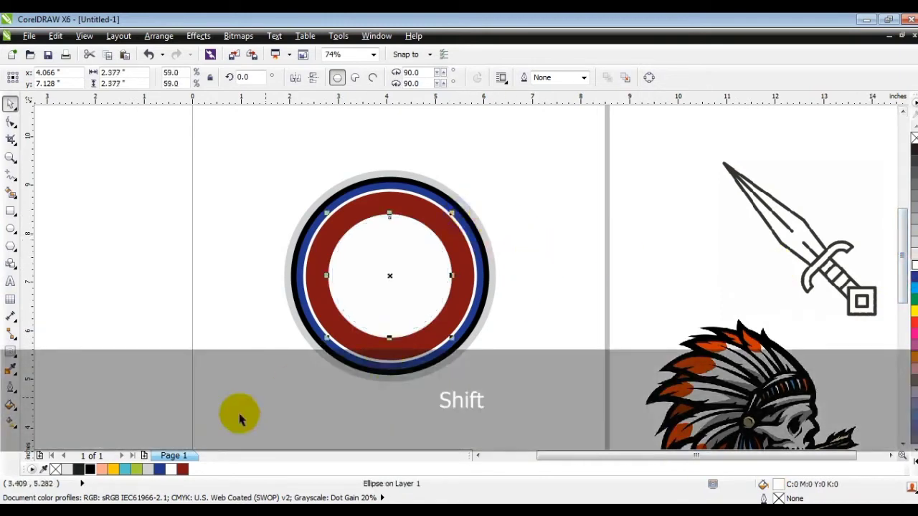
pyautogui.click(159, 469)
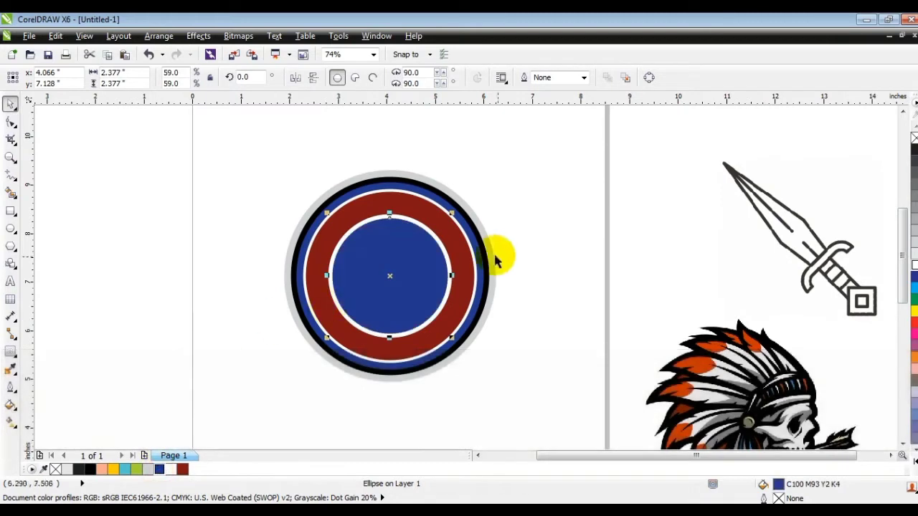
# Step: Add two more concentric copies inside the inner blue circle: a black one about 2.15 inches and a blue one about 2.01 inches
pyautogui.moveTo(451, 213); pyautogui.dragTo(454, 216)
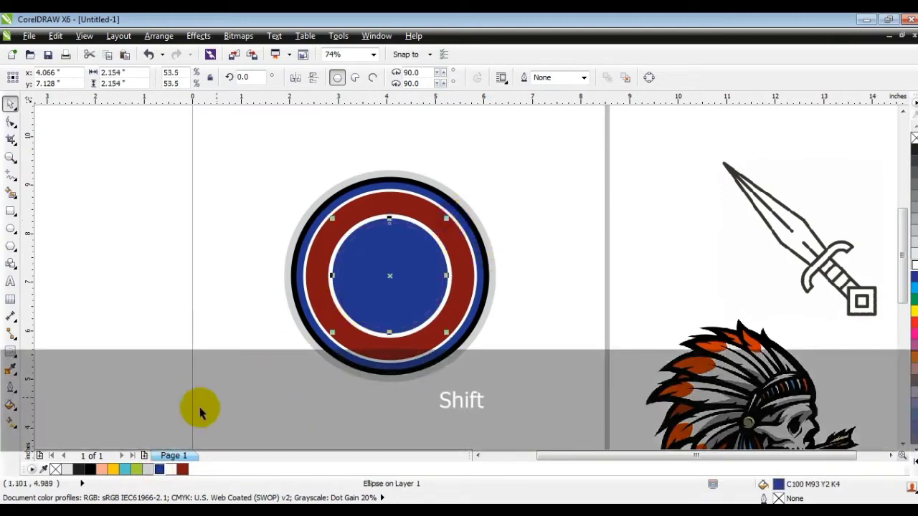
pyautogui.click(86, 470)
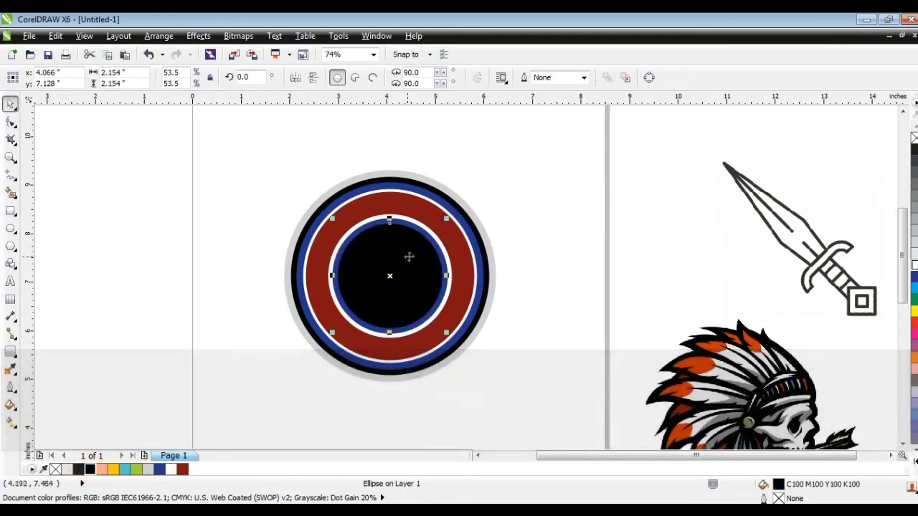
pyautogui.moveTo(446, 217); pyautogui.dragTo(445, 220)
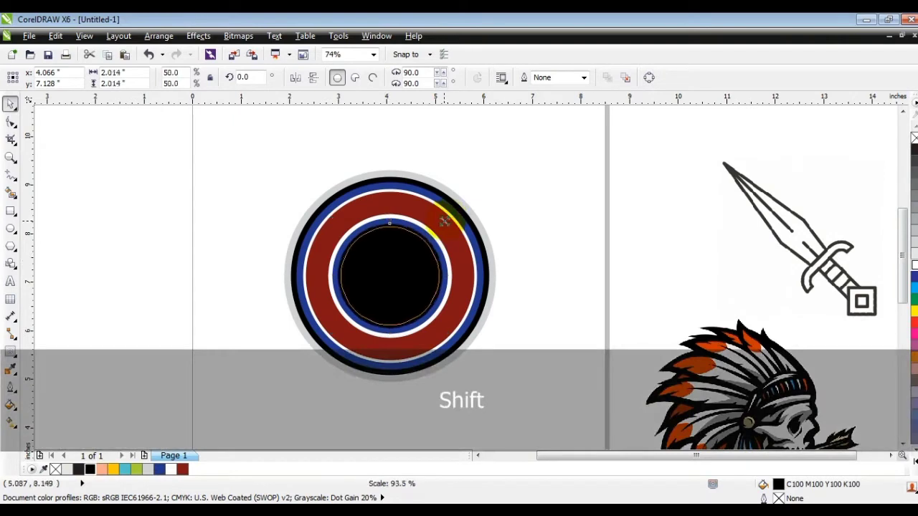
pyautogui.click(172, 457)
pyautogui.click(159, 469)
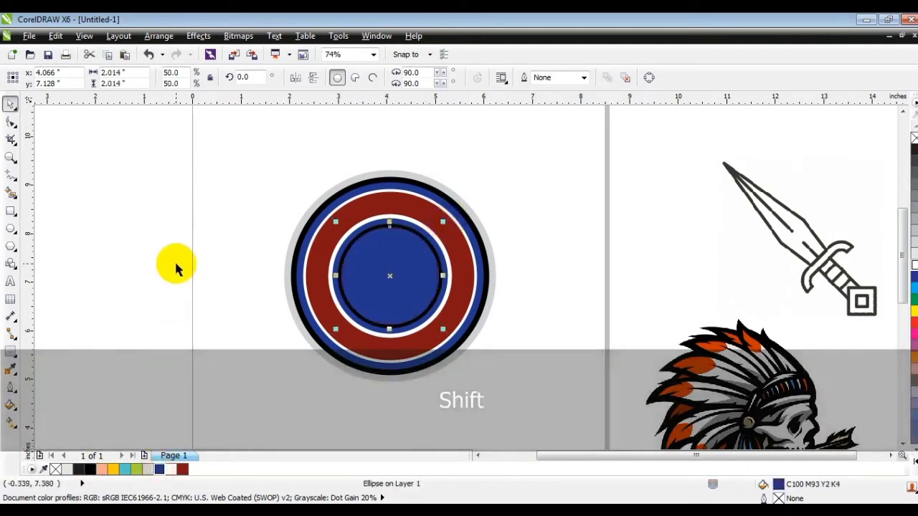
pyautogui.click(199, 248)
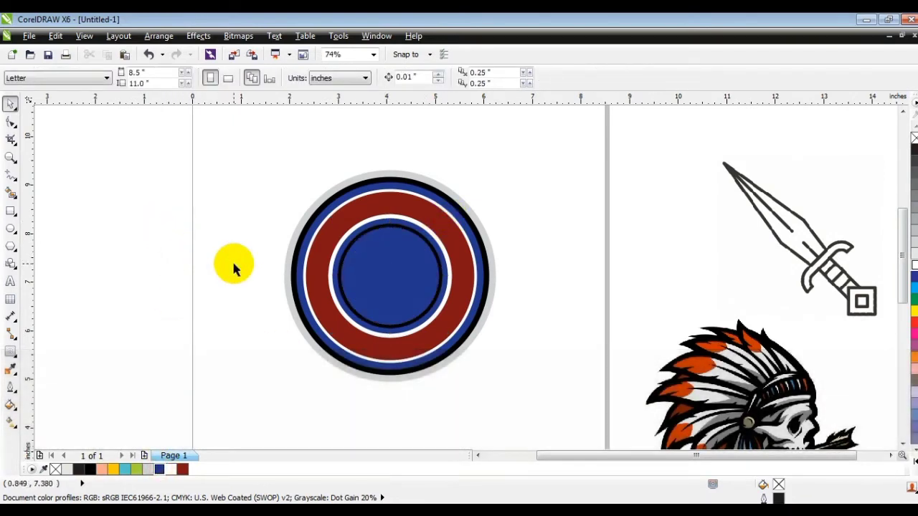
# Step: Add the artistic text "W" in the empty area to the left of the page and select it as an object
pyautogui.click(10, 157)
pyautogui.moveTo(211, 160); pyautogui.dragTo(591, 409)
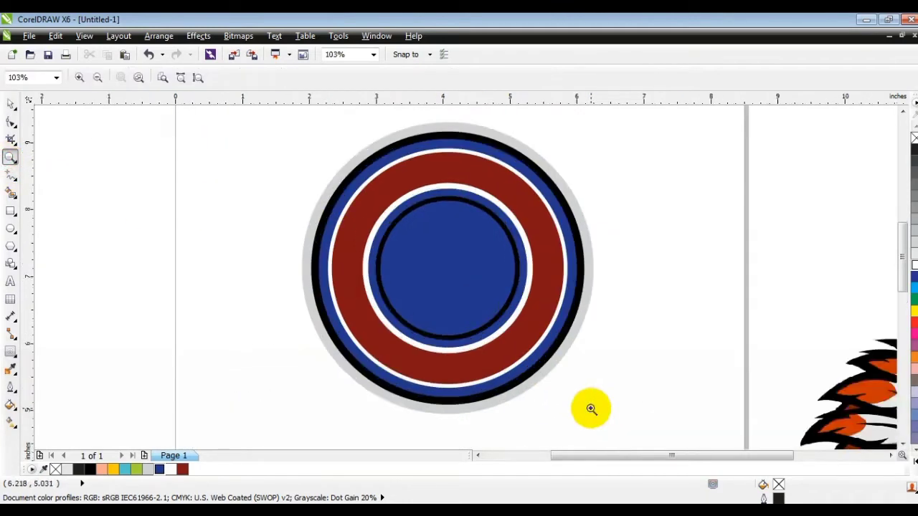
pyautogui.click(10, 282)
pyautogui.click(86, 303)
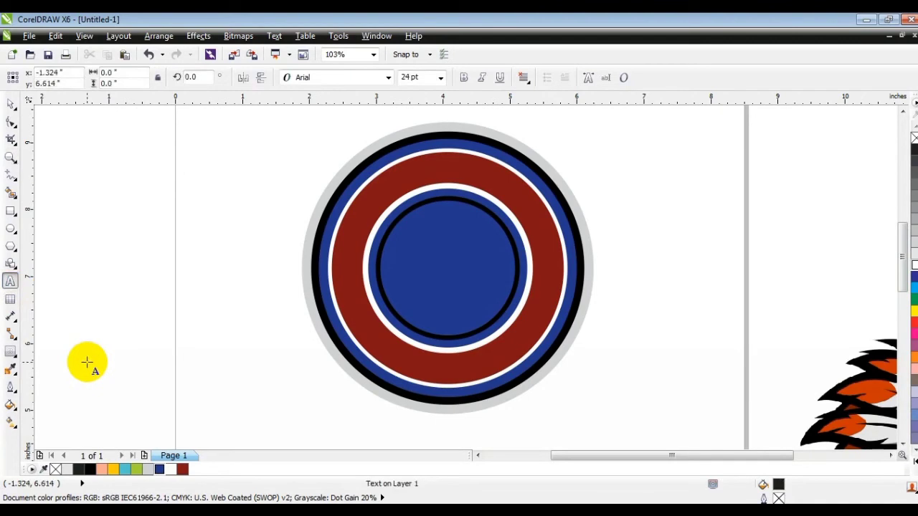
pyautogui.press('capslock')
pyautogui.write('W')
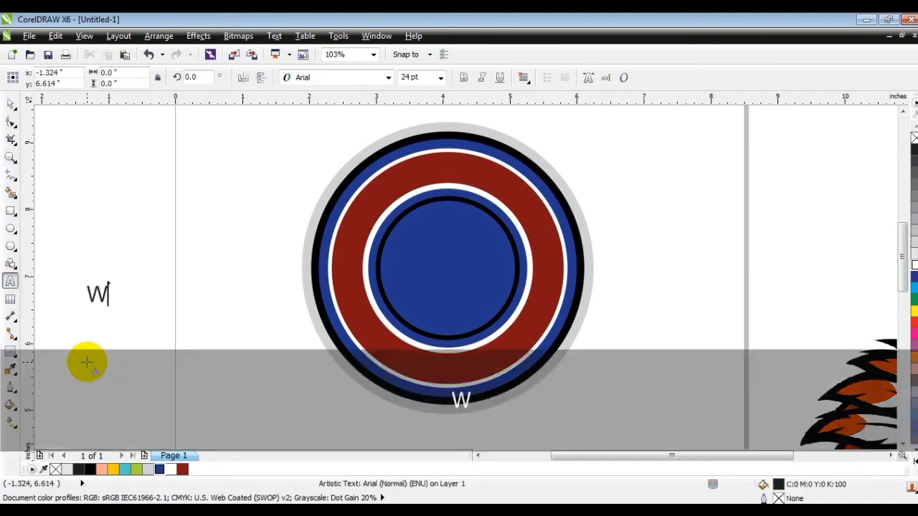
pyautogui.click(15, 108)
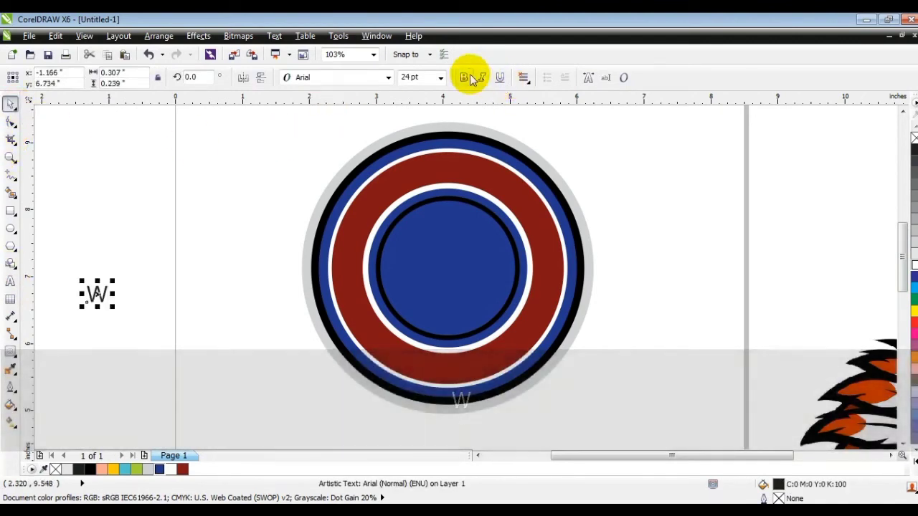
# Step: Make the W bold and white, about 1.4 inches wide, and place it inside the innermost blue circle
pyautogui.click(463, 78)
pyautogui.moveTo(111, 280); pyautogui.dragTo(220, 194)
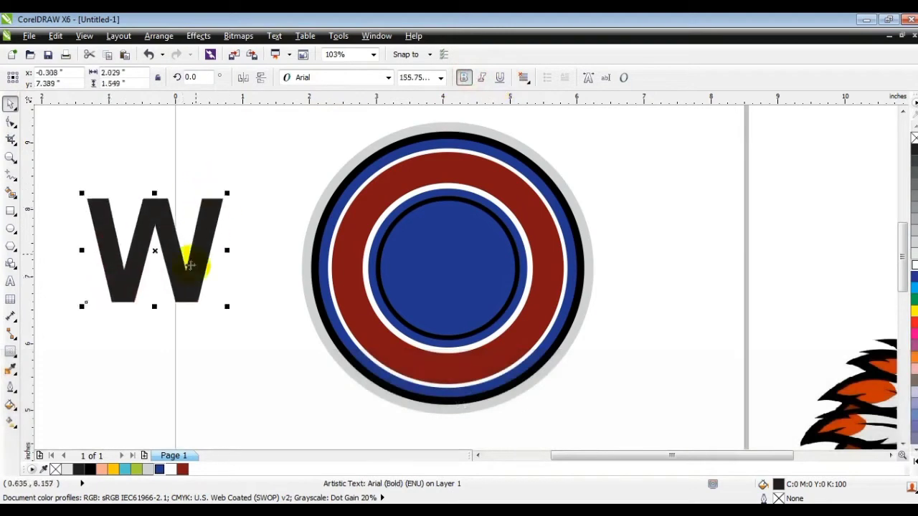
pyautogui.moveTo(191, 261); pyautogui.dragTo(475, 295)
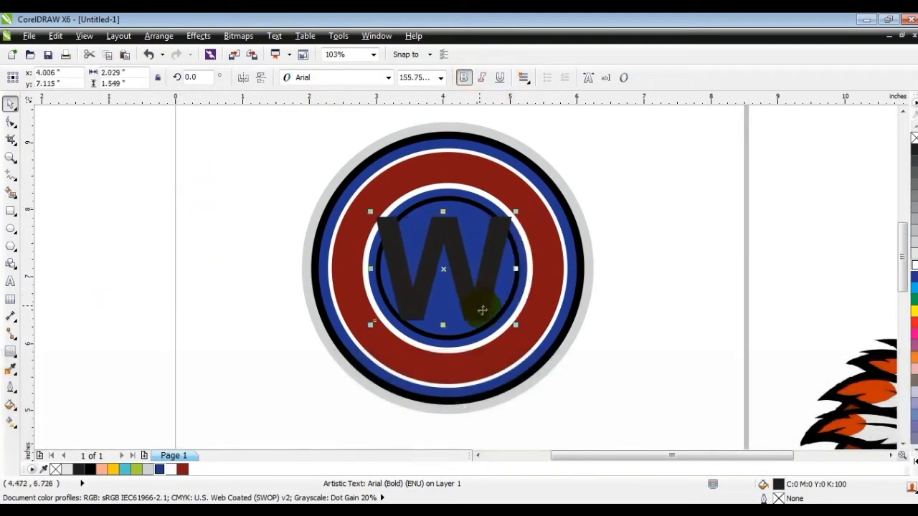
pyautogui.moveTo(515, 325); pyautogui.dragTo(465, 294)
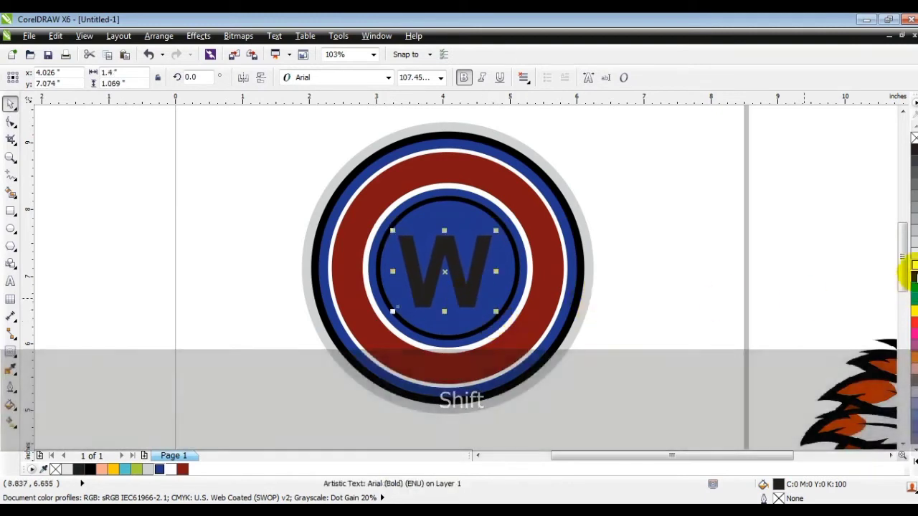
pyautogui.click(914, 266)
# Step: Centre the W horizontally and vertically on the innermost blue circle and convert the letter to curves
pyautogui.keyDown('shift'); pyautogui.click(512, 285); pyautogui.keyUp('shift')
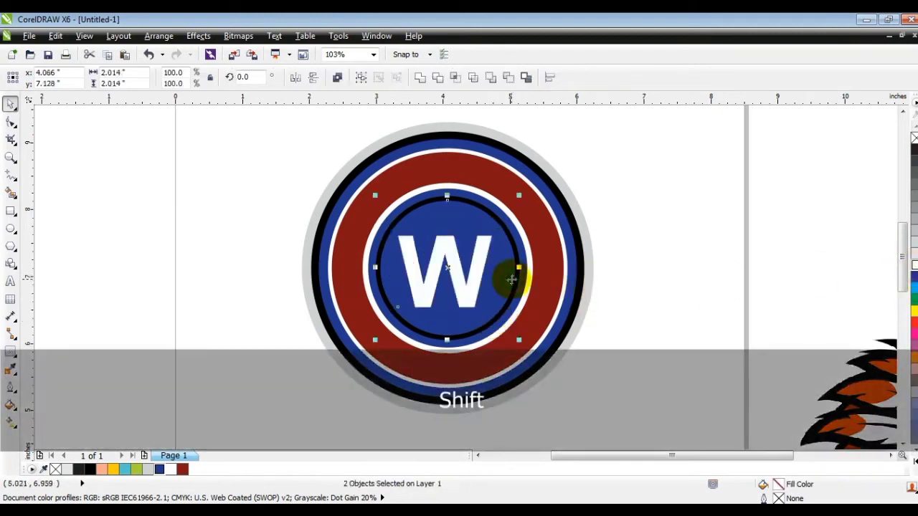
pyautogui.press('c')
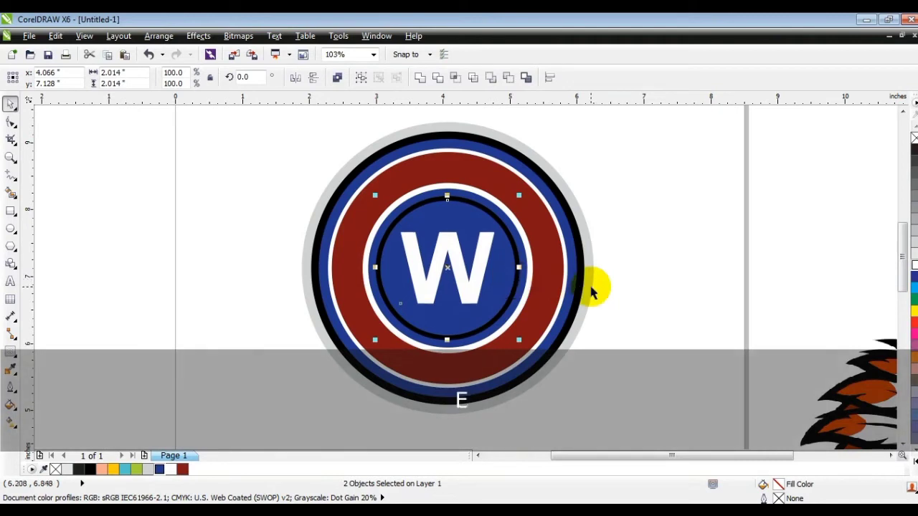
pyautogui.click(613, 287)
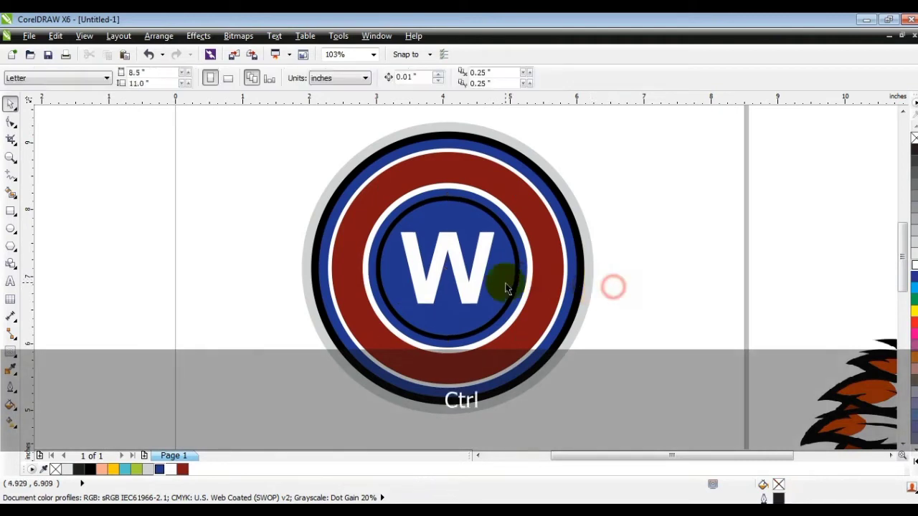
pyautogui.keyDown('ctrl'); pyautogui.click(482, 287); pyautogui.keyUp('ctrl')
pyautogui.hotkey('ctrl', 'q')
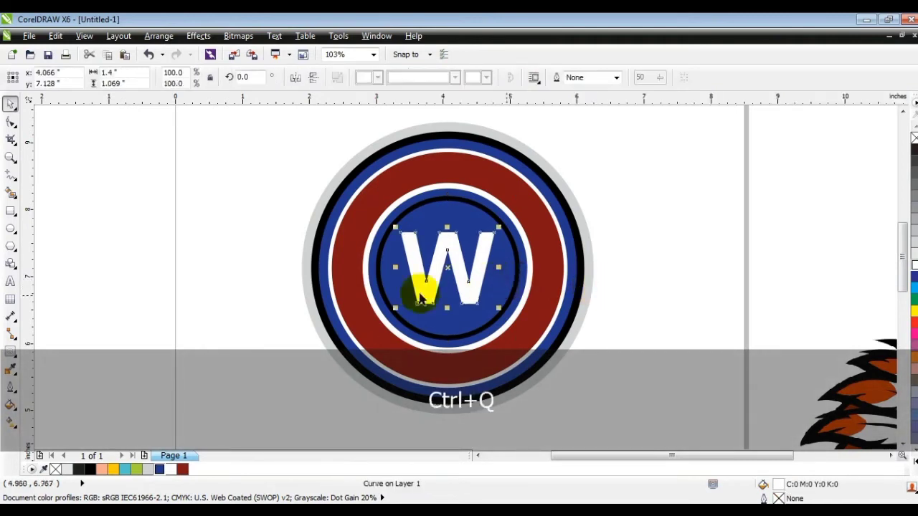
# Step: Draw a square about 0.5 inches wide to the left of the W and fill it with yellow
pyautogui.click(16, 159)
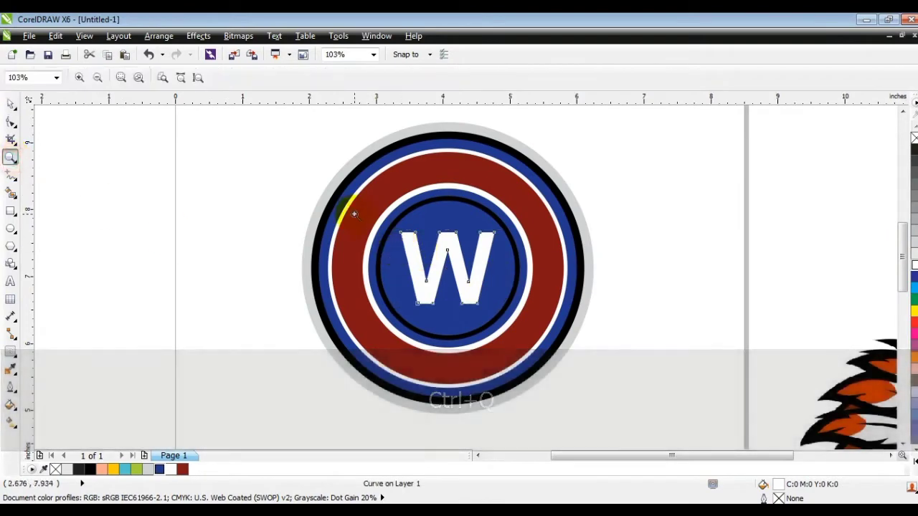
pyautogui.moveTo(354, 213); pyautogui.dragTo(545, 321)
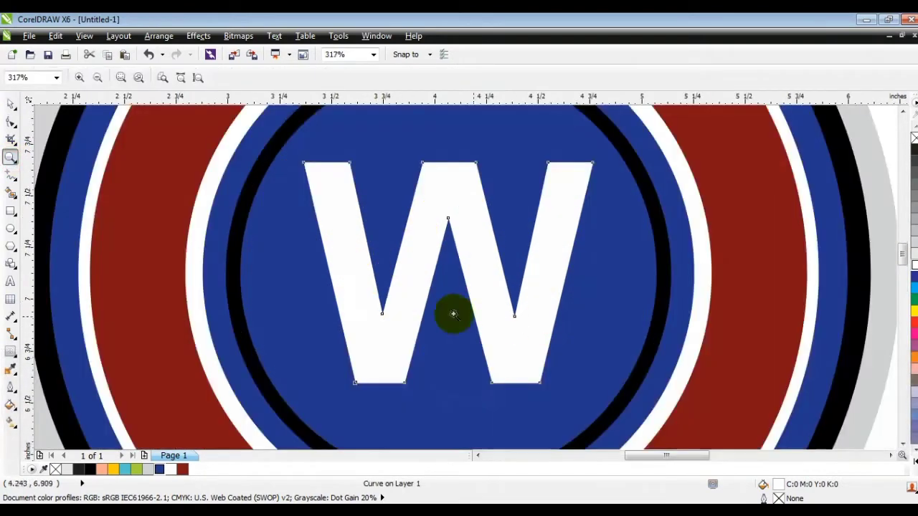
pyautogui.click(10, 213)
pyautogui.moveTo(125, 233); pyautogui.dragTo(204, 336)
pyautogui.click(10, 104)
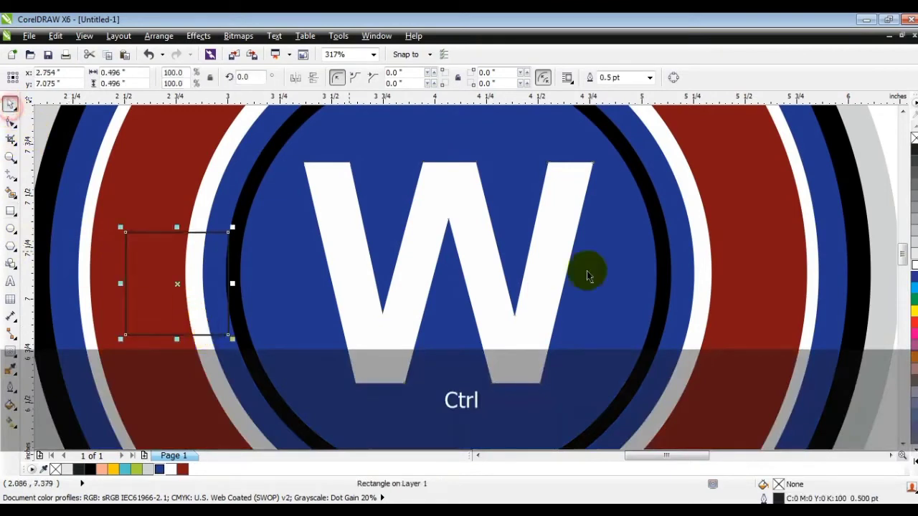
pyautogui.click(914, 311)
# Step: Rotate the yellow square 45 degrees, convert it to curves and delete its right corner node to leave a left-pointing triangle
pyautogui.click(209, 267)
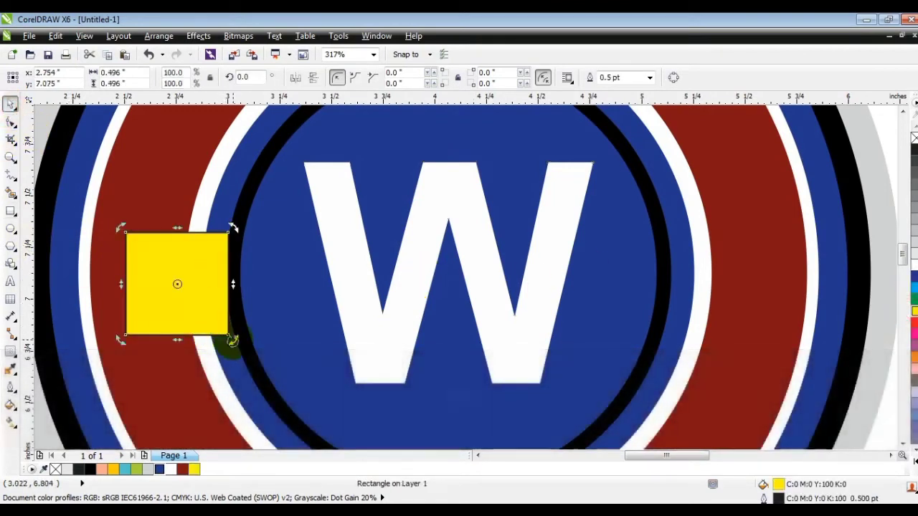
pyautogui.moveTo(233, 228); pyautogui.dragTo(234, 280)
pyautogui.press('F10')
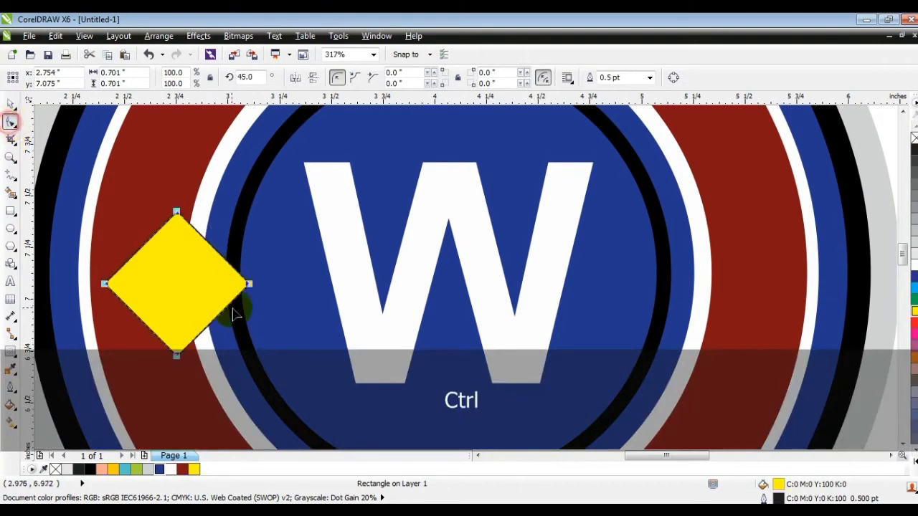
pyautogui.hotkey('ctrl', 'q')
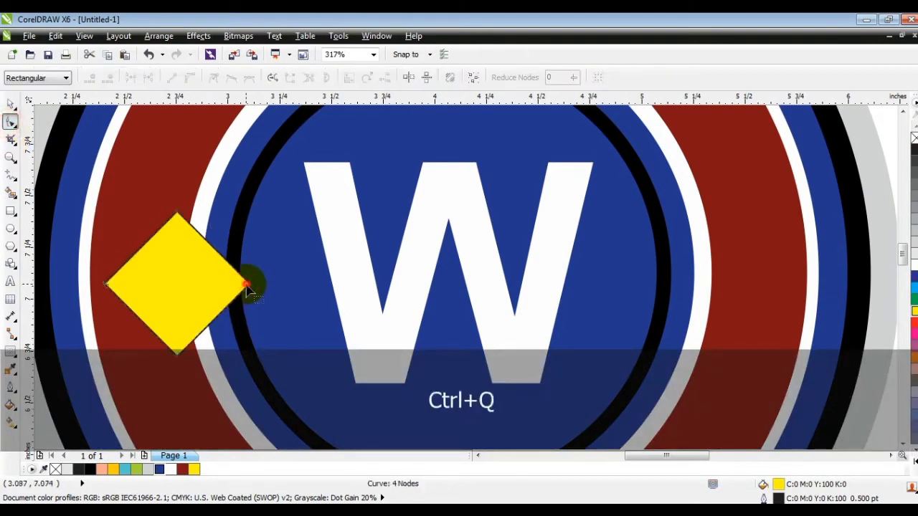
pyautogui.doubleClick(247, 287)
pyautogui.click(10, 105)
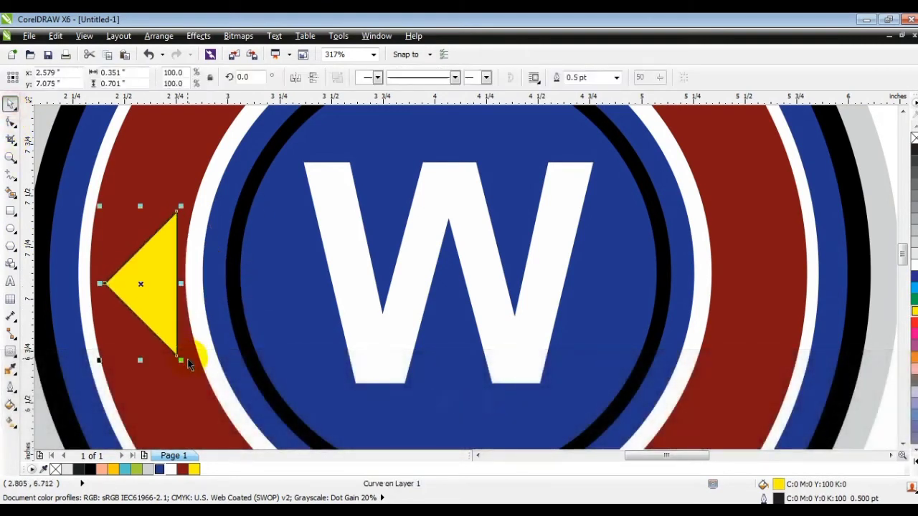
# Step: Place the triangle, shrunk to about 0.14 by 0.20 inches, and a mirrored copy on the W's outer sides and weld them to the letter
pyautogui.moveTo(160, 338); pyautogui.dragTo(580, 299)
pyautogui.rightClick(350, 285)
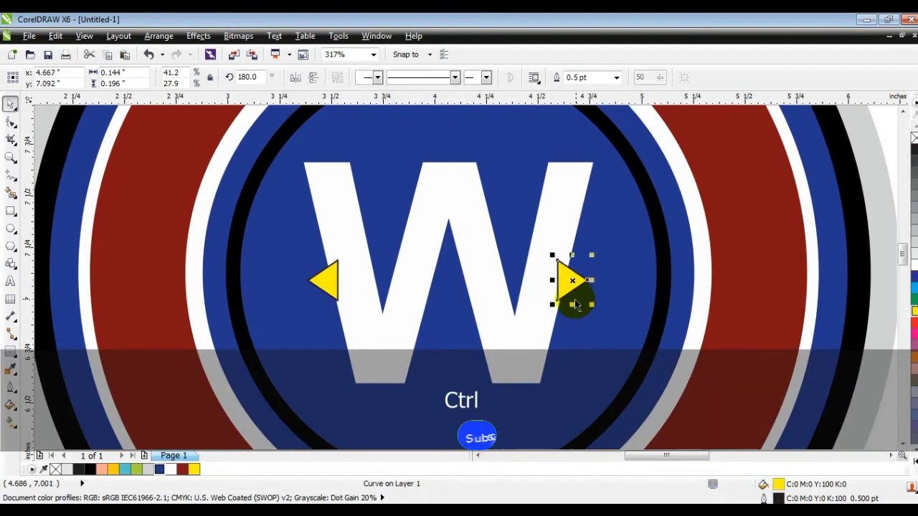
pyautogui.keyDown('shift'); pyautogui.click(330, 276); pyautogui.keyUp('shift')
pyautogui.click(416, 81)
pyautogui.keyDown('shift'); pyautogui.click(457, 195); pyautogui.keyUp('shift')
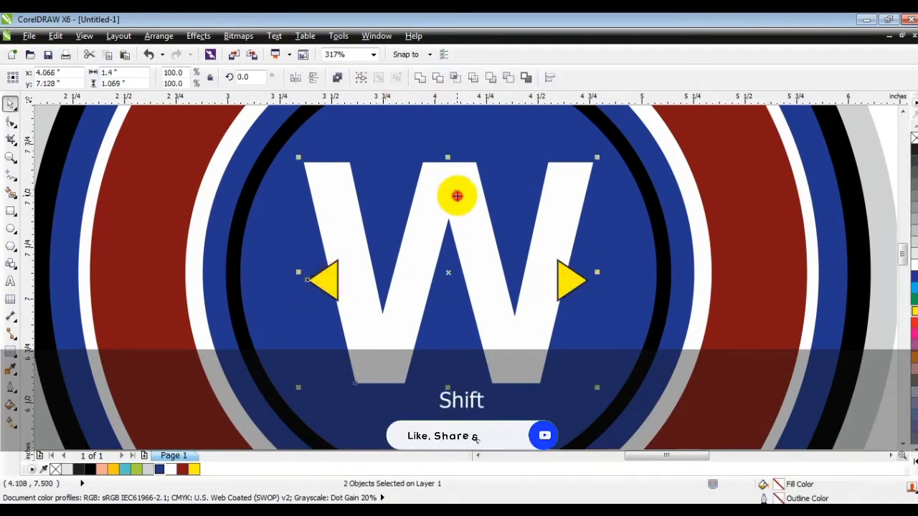
pyautogui.click(420, 78)
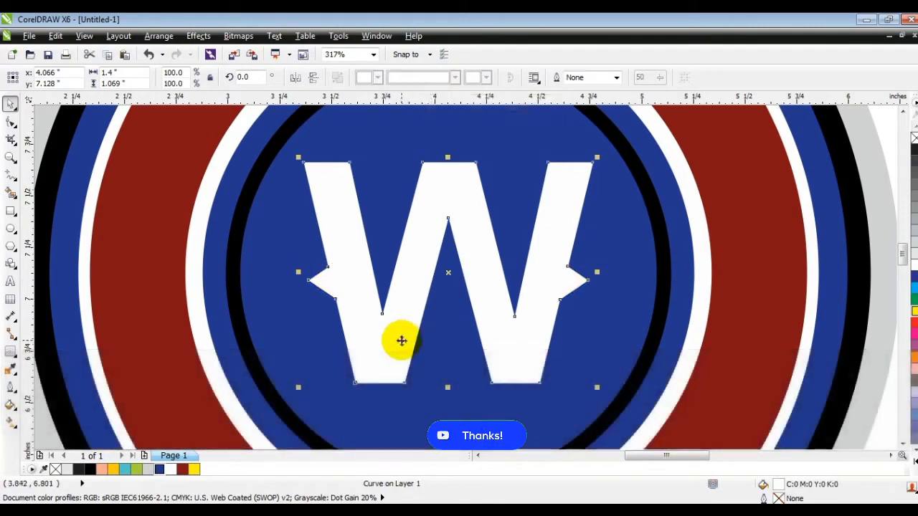
# Step: Give the W a 5 pt outline in C100 M100 Y100 K100 black with sharp mitered corners, placed behind the fill
pyautogui.click(616, 77)
pyautogui.click(586, 155)
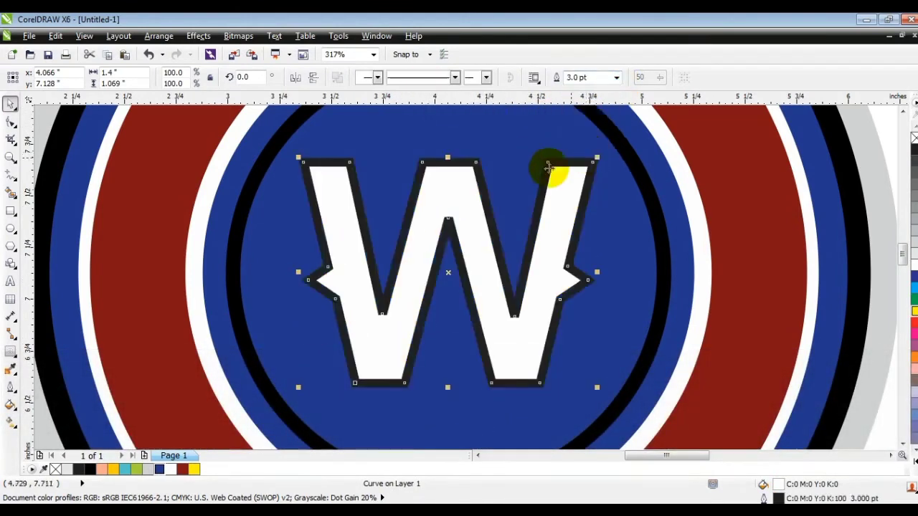
pyautogui.click(14, 387)
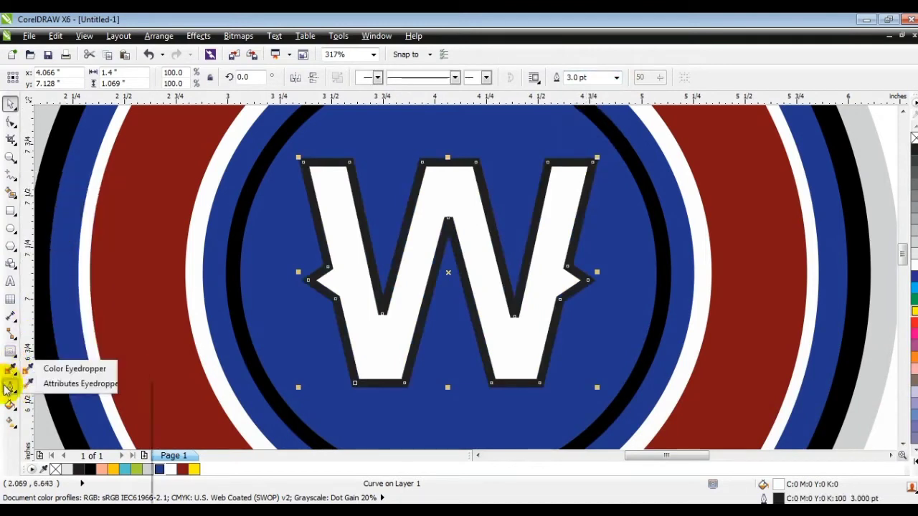
pyautogui.click(10, 385)
pyautogui.click(65, 183)
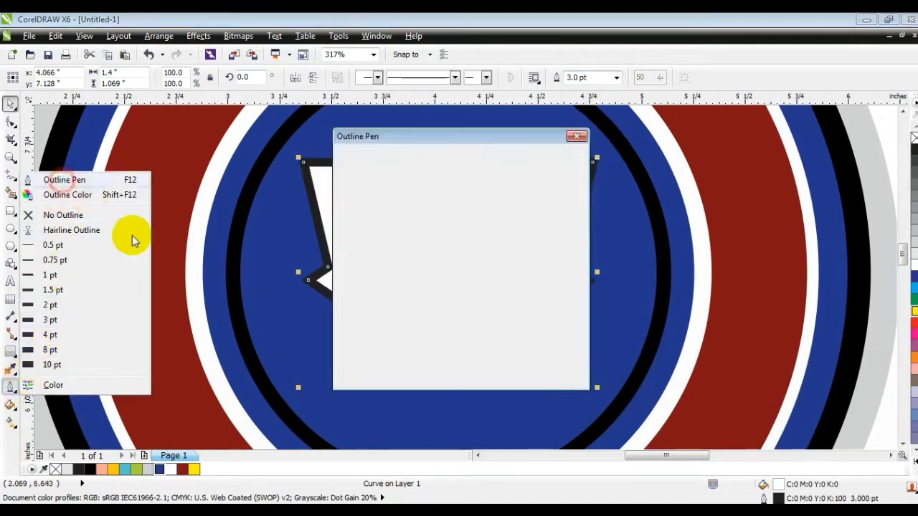
pyautogui.click(356, 326)
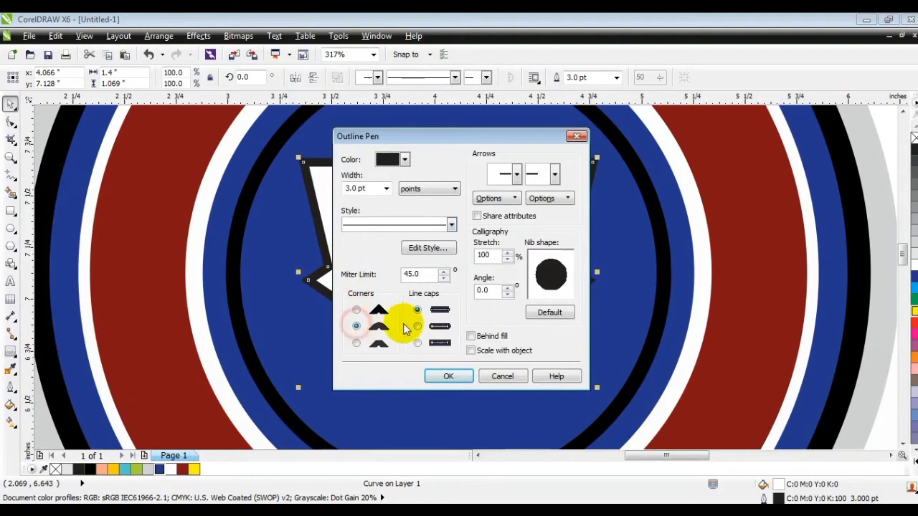
pyautogui.click(356, 309)
pyautogui.click(471, 336)
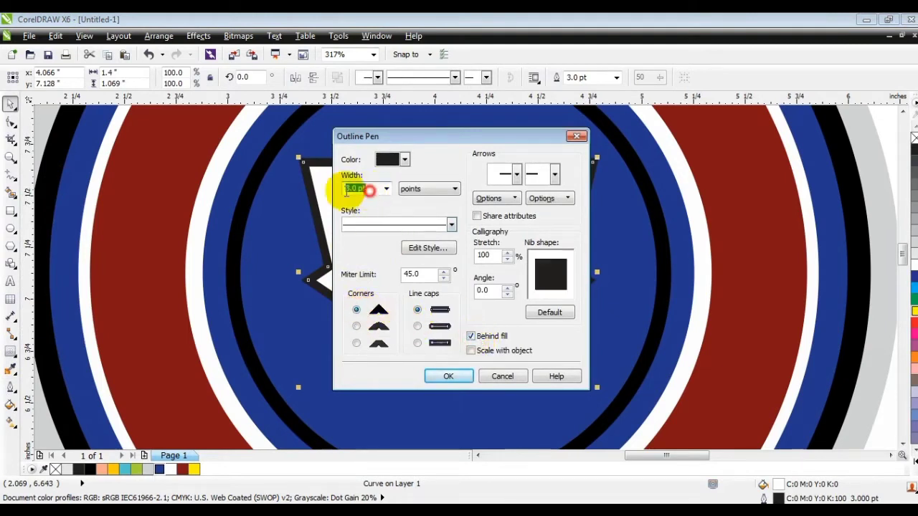
pyautogui.write('5')
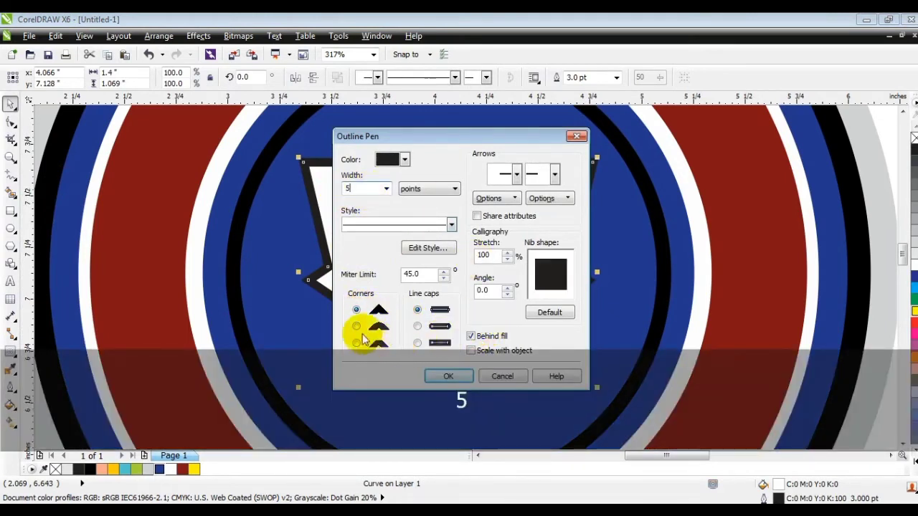
pyautogui.click(445, 376)
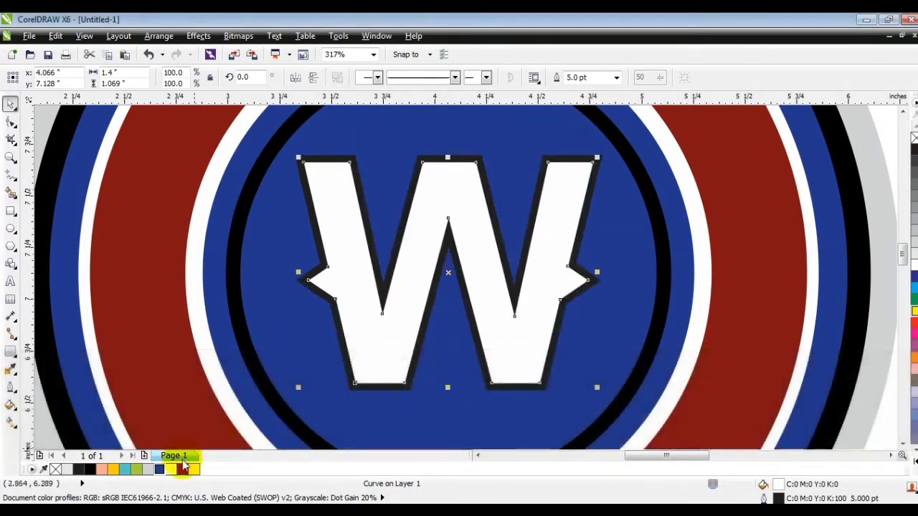
pyautogui.rightClick(93, 468)
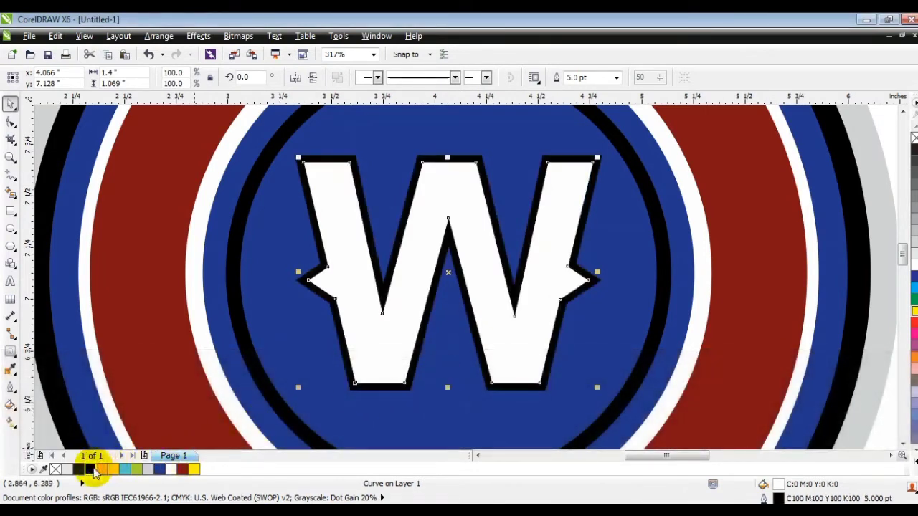
# Step: Duplicate the W in place and give the copy a 2 pt dark red outline, C27 M100 Y100 K36
pyautogui.press('KP_Add')
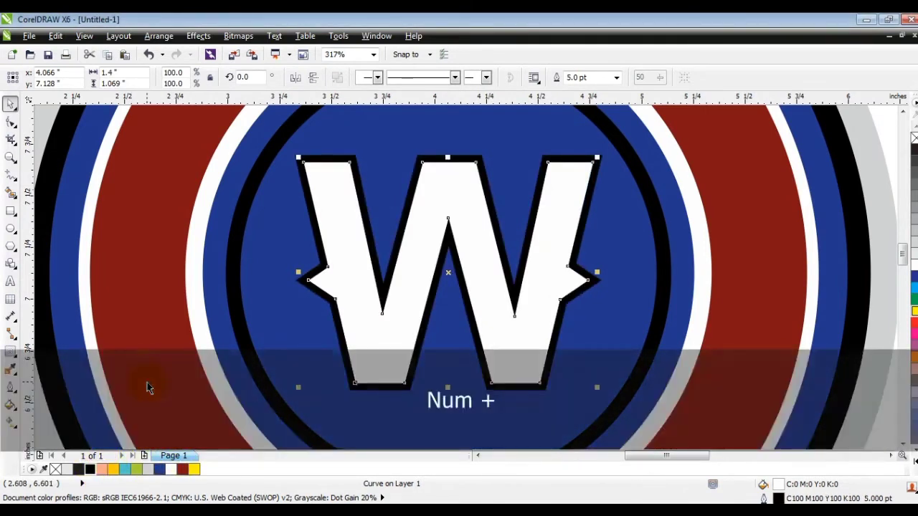
pyautogui.click(10, 387)
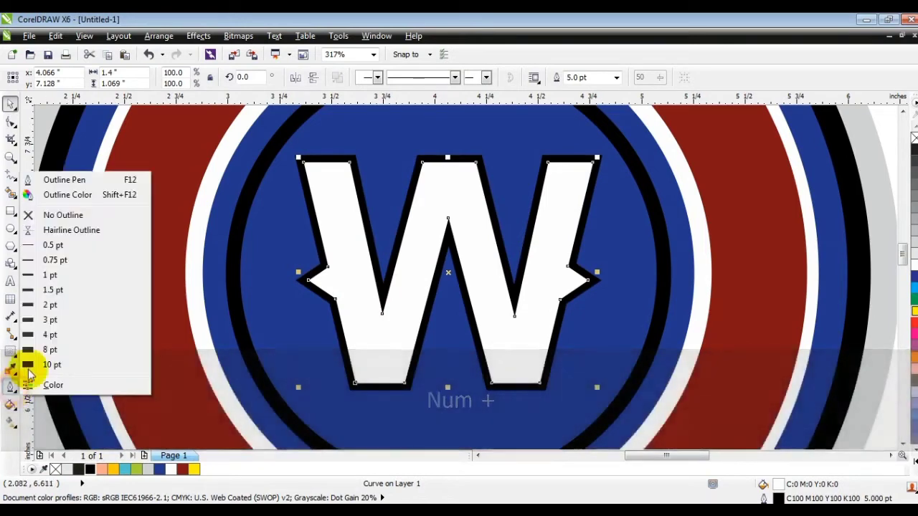
pyautogui.click(58, 180)
pyautogui.doubleClick(359, 188)
pyautogui.write('2')
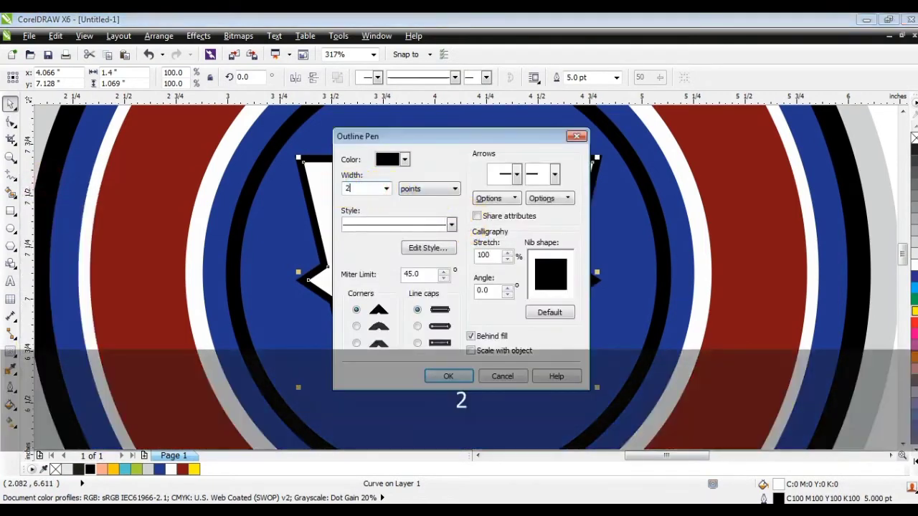
pyautogui.click(450, 375)
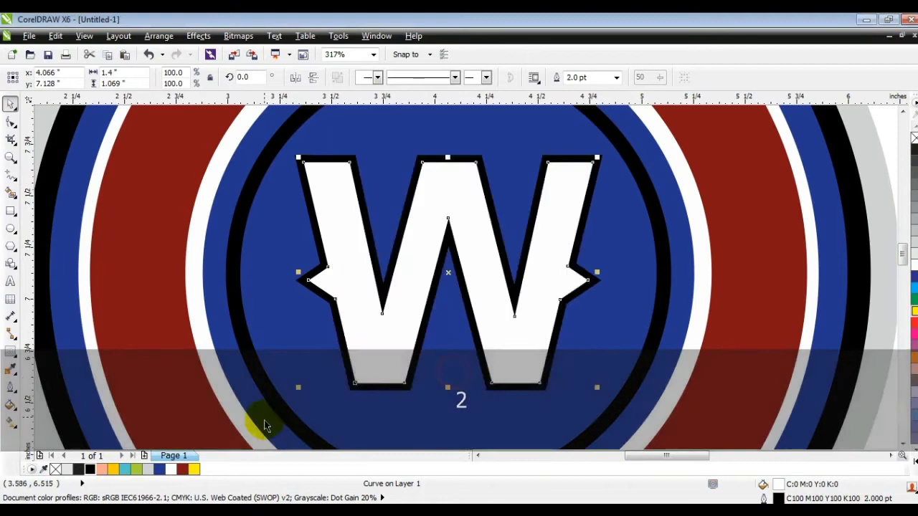
pyautogui.rightClick(183, 469)
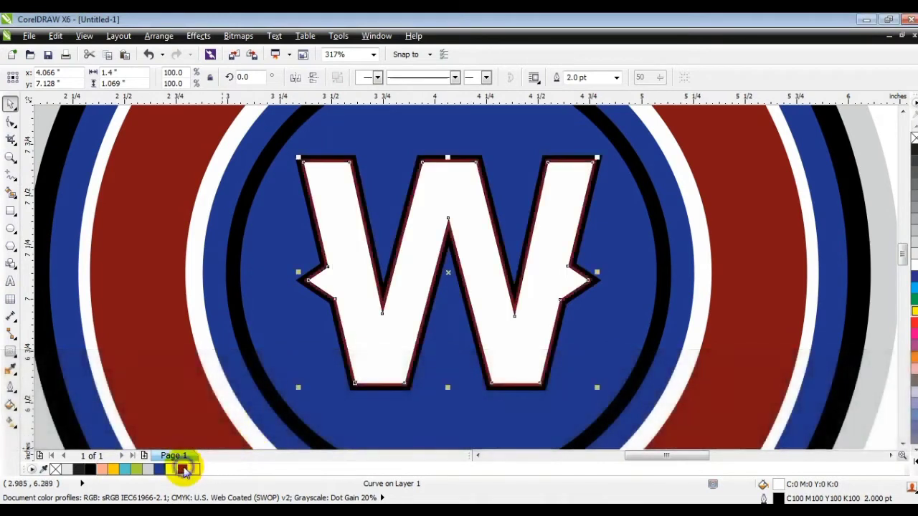
# Step: Cover the lower half of the W with a rectangle about 1.81 by 0.64 inches, filled 30% black without an outline
pyautogui.click(10, 210)
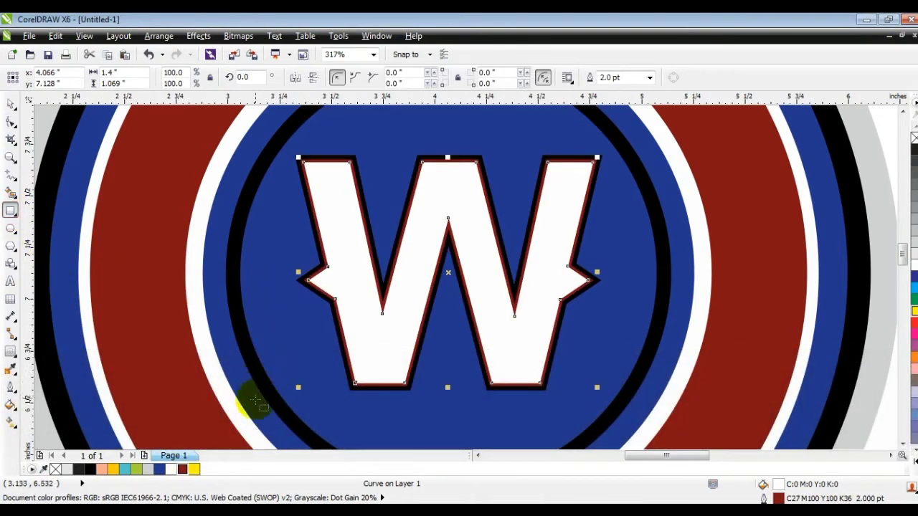
pyautogui.moveTo(246, 415)
pyautogui.mouseDown()
pyautogui.moveTo(492, 361)
pyautogui.moveTo(625, 276)
pyautogui.mouseUp()
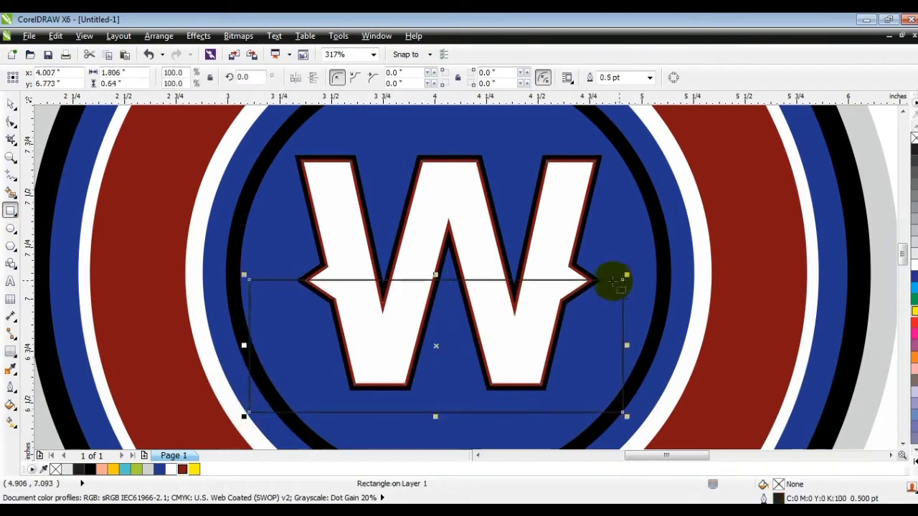
pyautogui.click(906, 244)
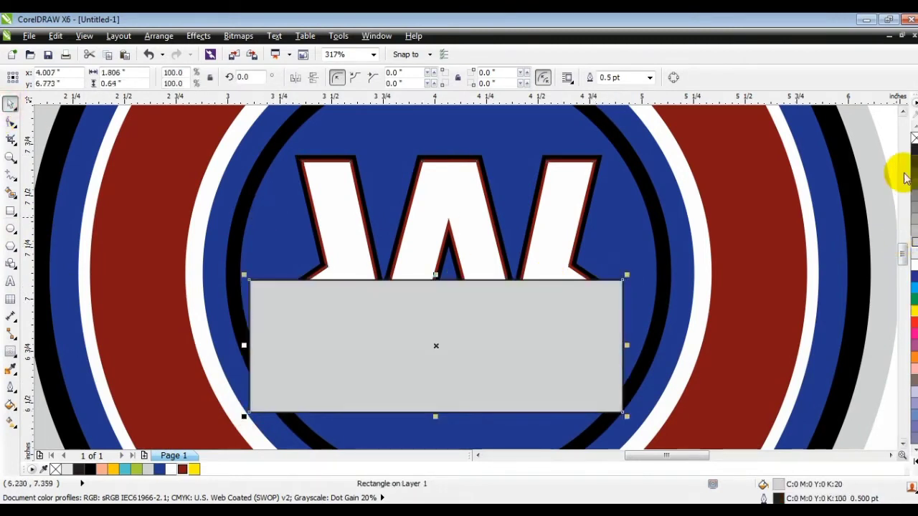
pyautogui.rightClick(913, 139)
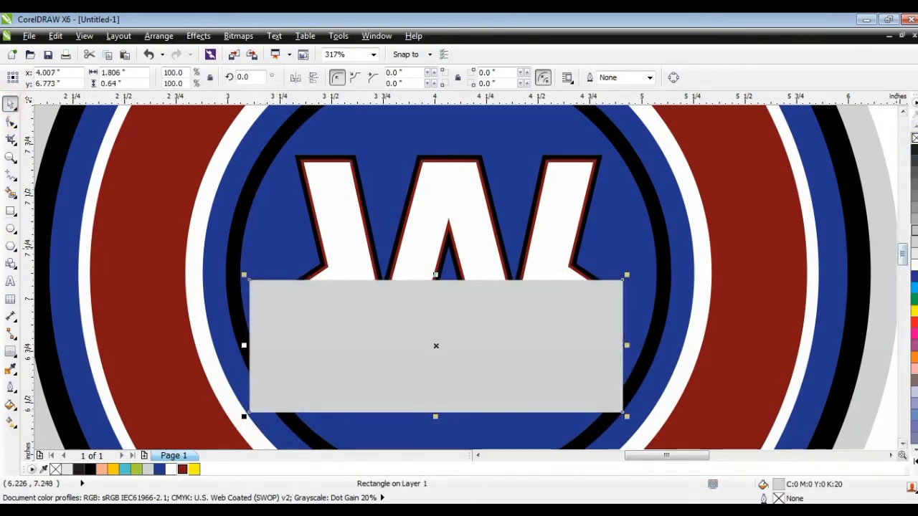
pyautogui.click(915, 230)
# Step: PowerClip the gray rectangle inside the white W so that only the letter's lower half is shaded
pyautogui.rightClick(537, 303)
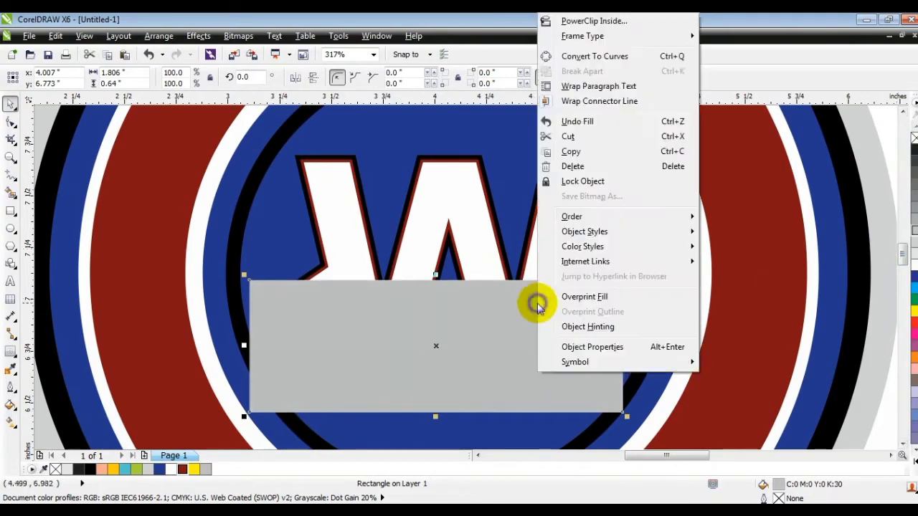
pyautogui.click(578, 22)
pyautogui.click(464, 181)
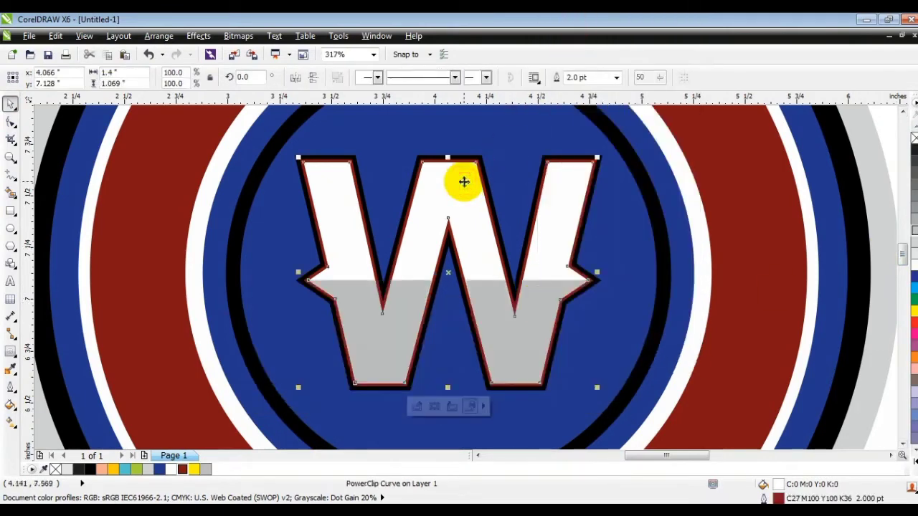
# Step: Select the whole emblem and shift it horizontally to the left, centering it at x 3.677 inches
pyautogui.press('F3')
pyautogui.press('Escape')
pyautogui.moveTo(613, 369); pyautogui.dragTo(308, 135)
pyautogui.moveTo(383, 210); pyautogui.dragTo(363, 210)
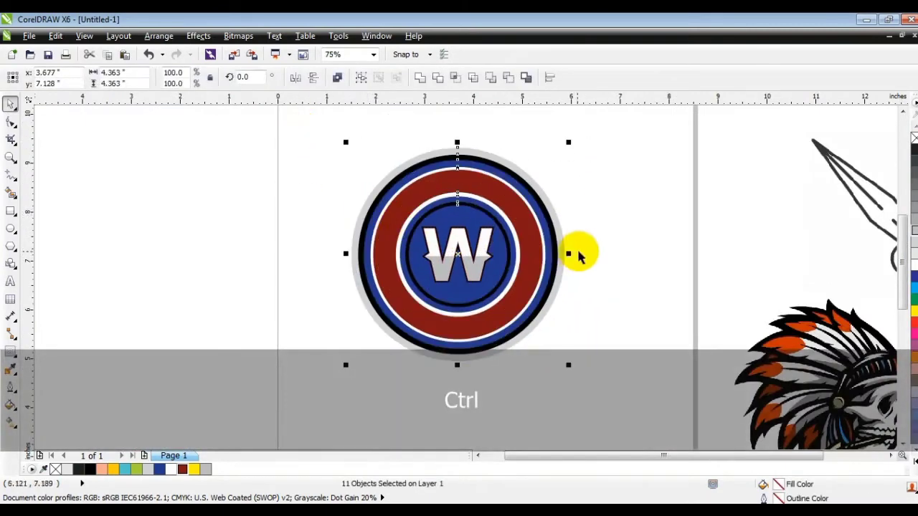
pyautogui.click(592, 251)
# Step: Trace a closed five-cornered blade, about 2.09 by 2.12 inches with a 4 pt outline, over the dagger reference, wider than the original
pyautogui.click(10, 156)
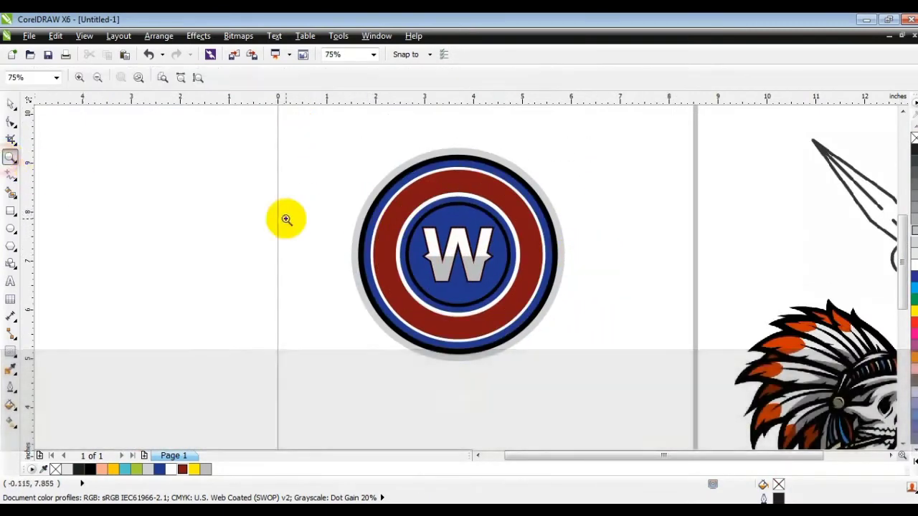
pyautogui.rightClick(375, 239)
pyautogui.click(666, 239)
pyautogui.moveTo(350, 168); pyautogui.dragTo(621, 368)
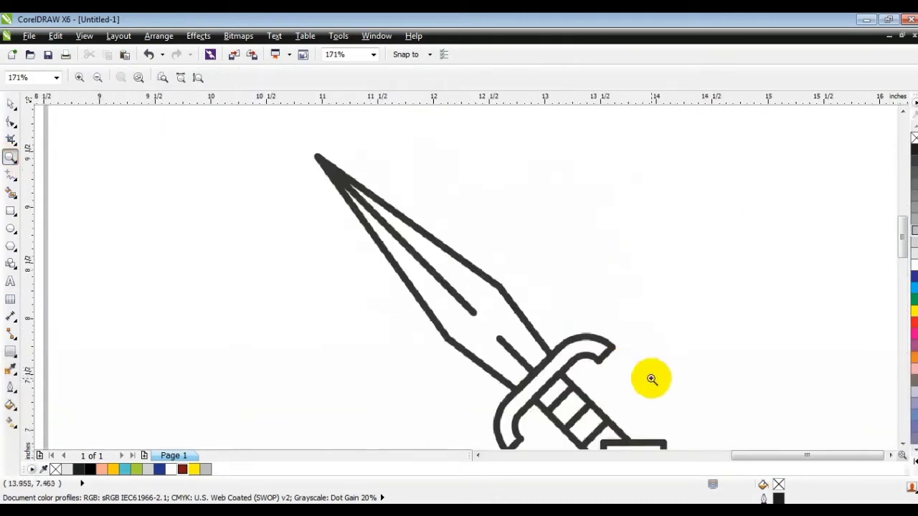
pyautogui.click(11, 177)
pyautogui.click(617, 77)
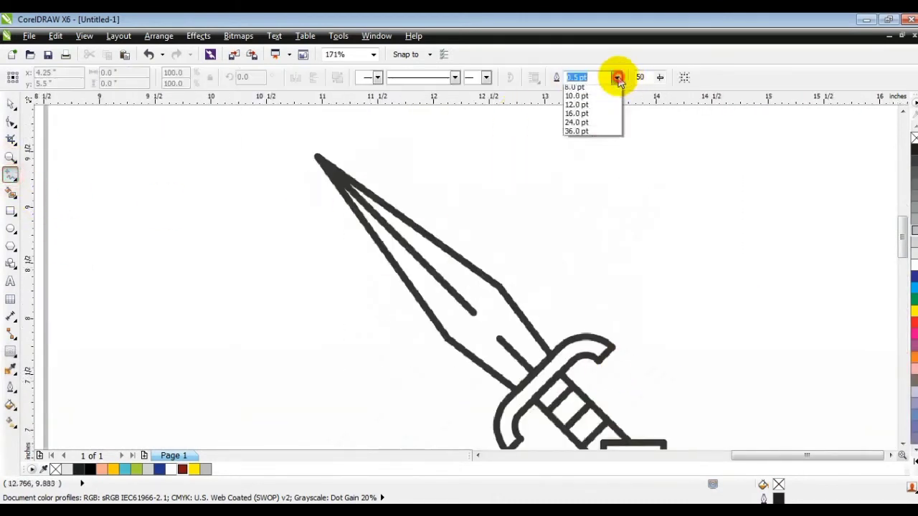
pyautogui.click(606, 160)
pyautogui.click(548, 350)
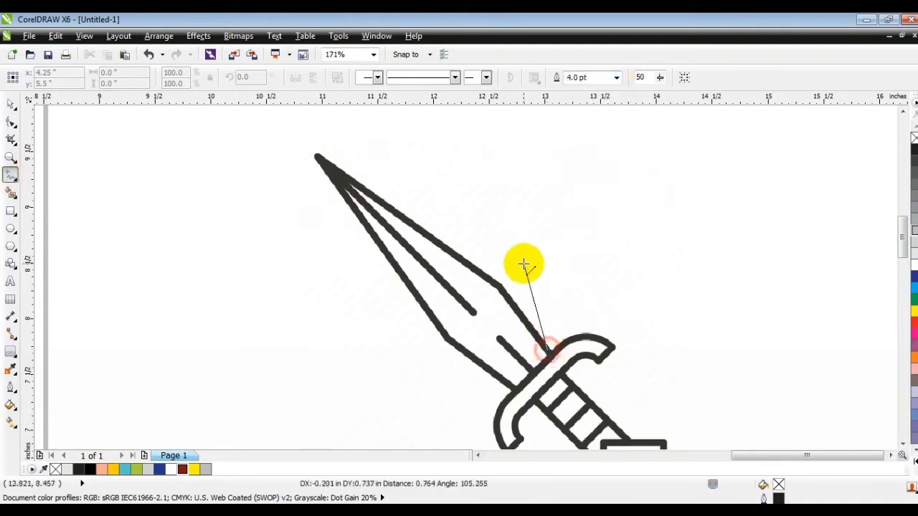
pyautogui.click(515, 258)
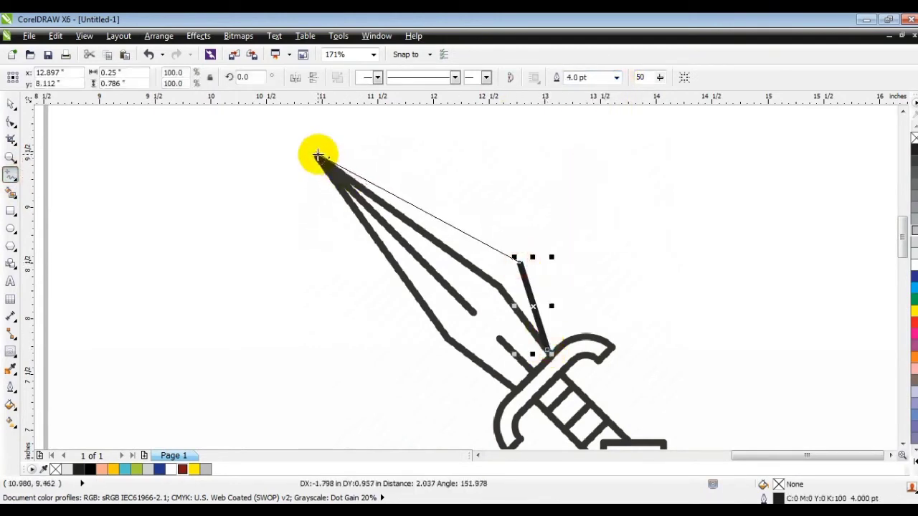
pyautogui.click(314, 155)
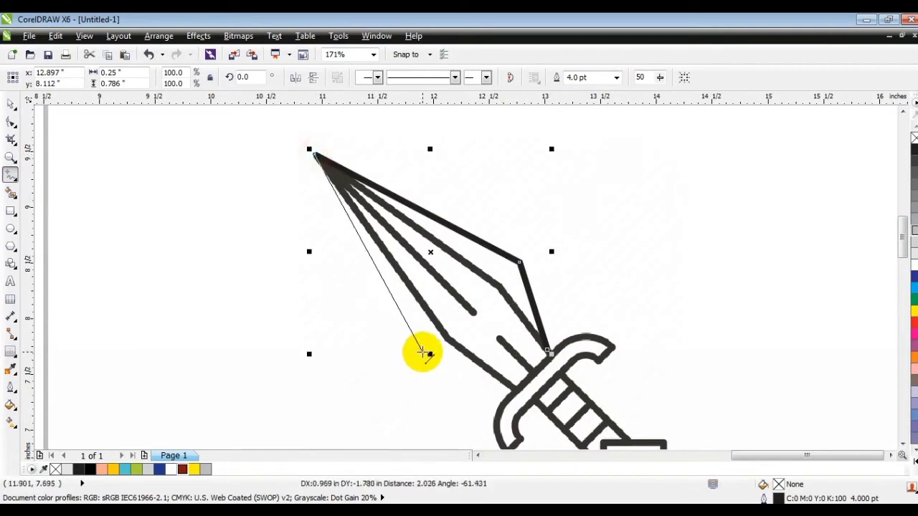
pyautogui.click(423, 351)
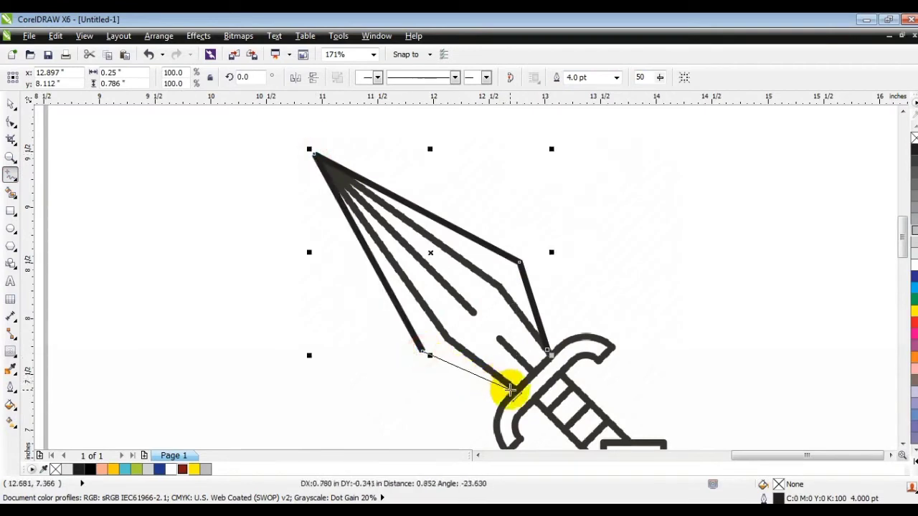
pyautogui.click(509, 390)
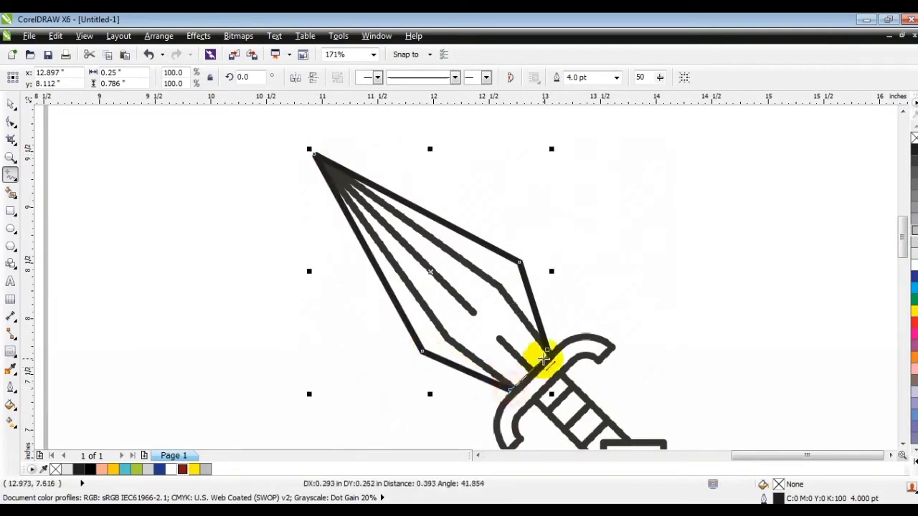
pyautogui.click(548, 351)
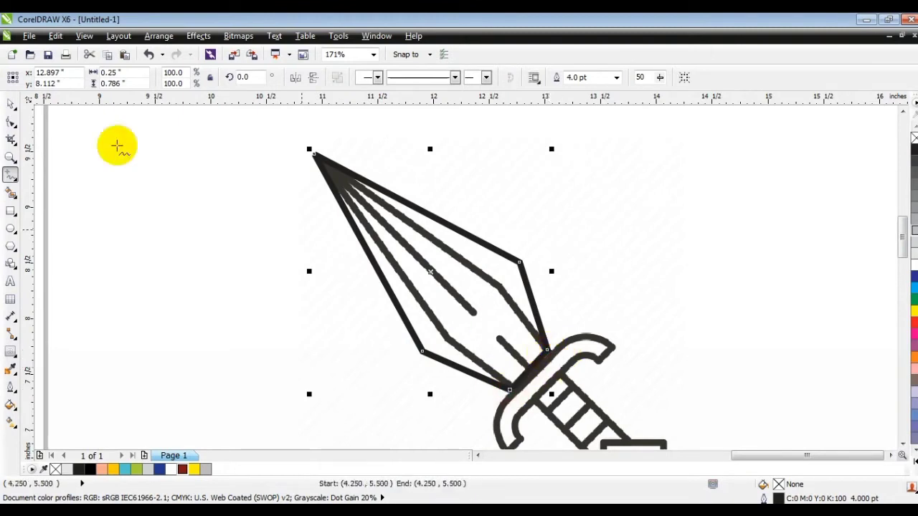
# Step: Move the traced blade to the empty area left of the page and delete the dagger reference picture
pyautogui.press('F3')
pyautogui.moveTo(522, 282)
pyautogui.mouseDown()
pyautogui.moveTo(378, 225)
pyautogui.moveTo(108, 293)
pyautogui.mouseUp()
pyautogui.click(502, 294)
pyautogui.press('Delete')
# Step: Add a one-step inside contour to the blade outline with an offset of about 0.101 inches
pyautogui.hotkey('shift', 'F2')
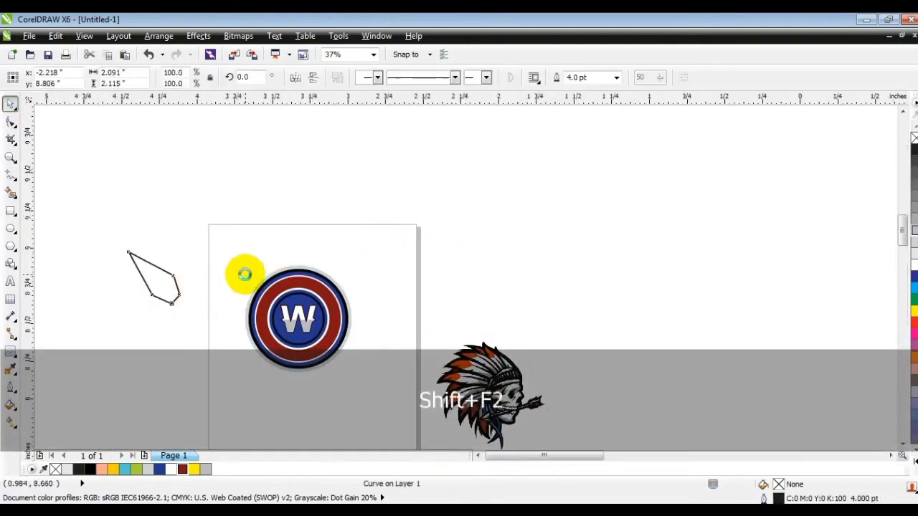
pyautogui.press('Escape')
pyautogui.click(471, 290)
pyautogui.click(14, 362)
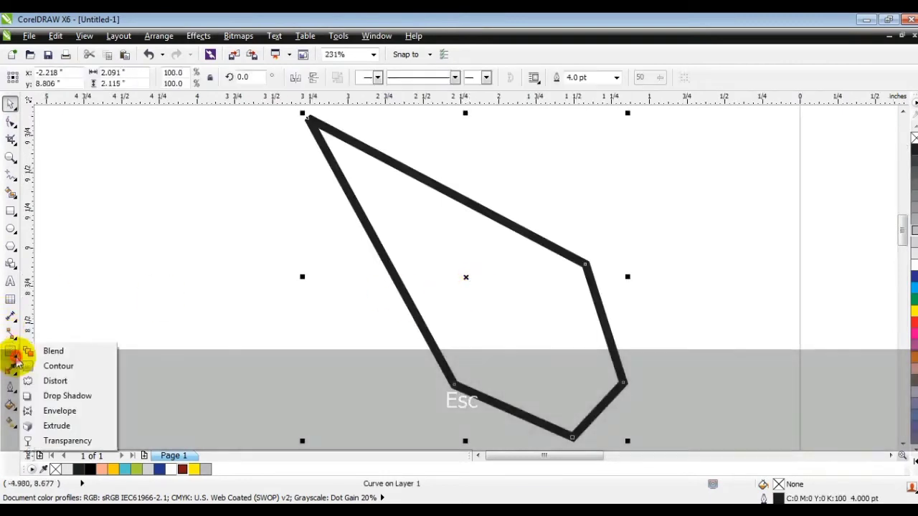
pyautogui.click(45, 364)
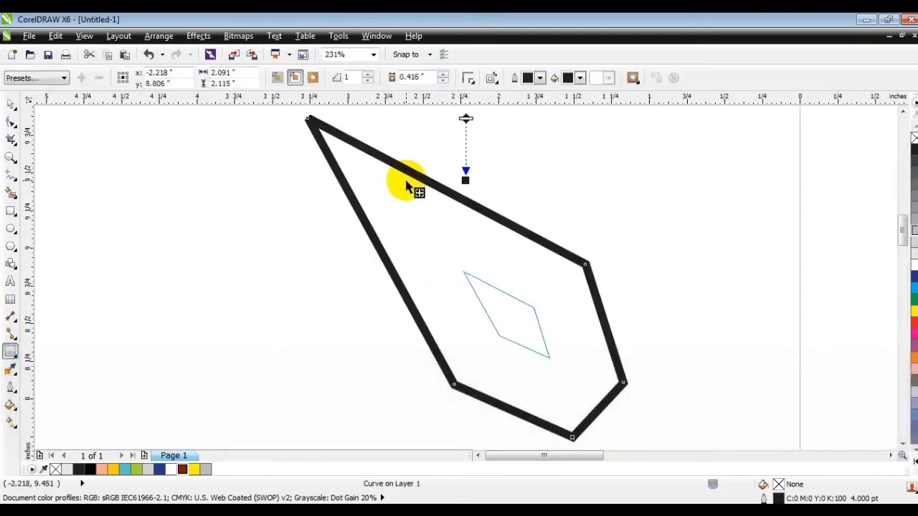
pyautogui.moveTo(406, 185); pyautogui.dragTo(409, 137)
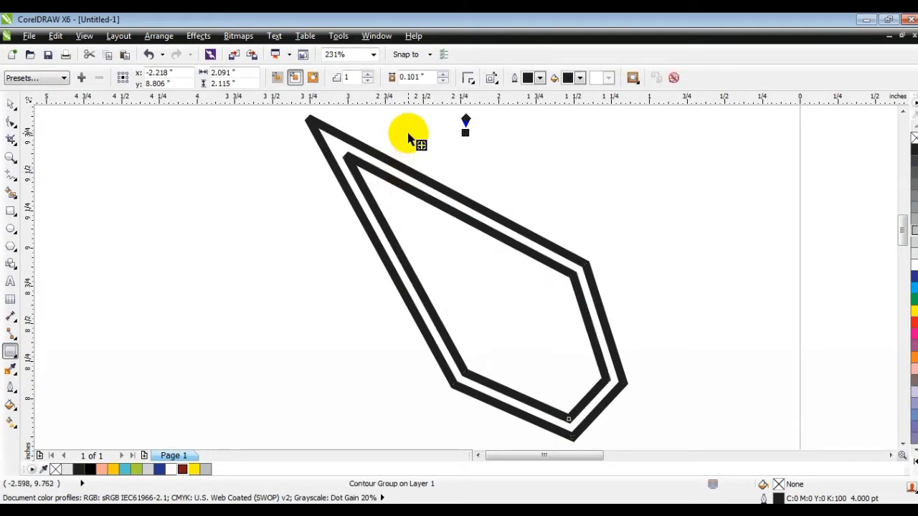
# Step: Break the contour group apart and fill the inner blade shape with dark red, C27 M100 Y100 K36
pyautogui.click(10, 109)
pyautogui.click(159, 36)
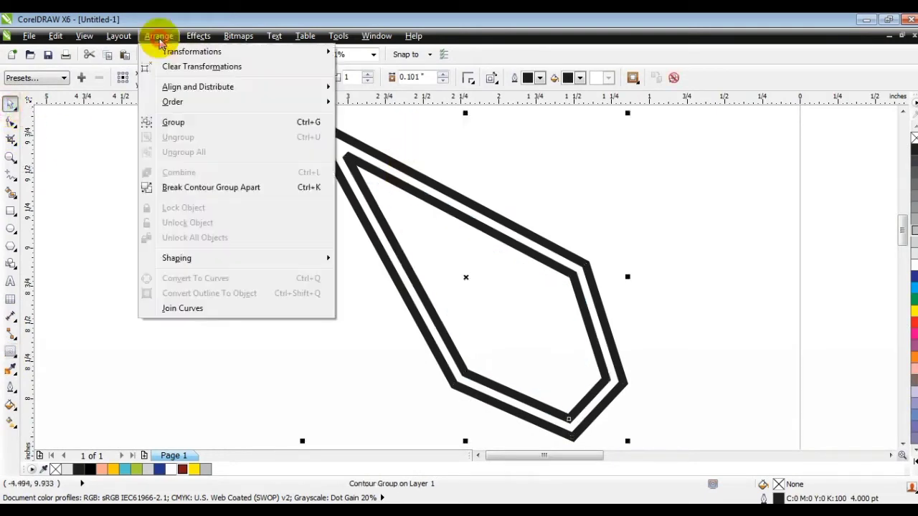
pyautogui.click(176, 188)
pyautogui.click(128, 233)
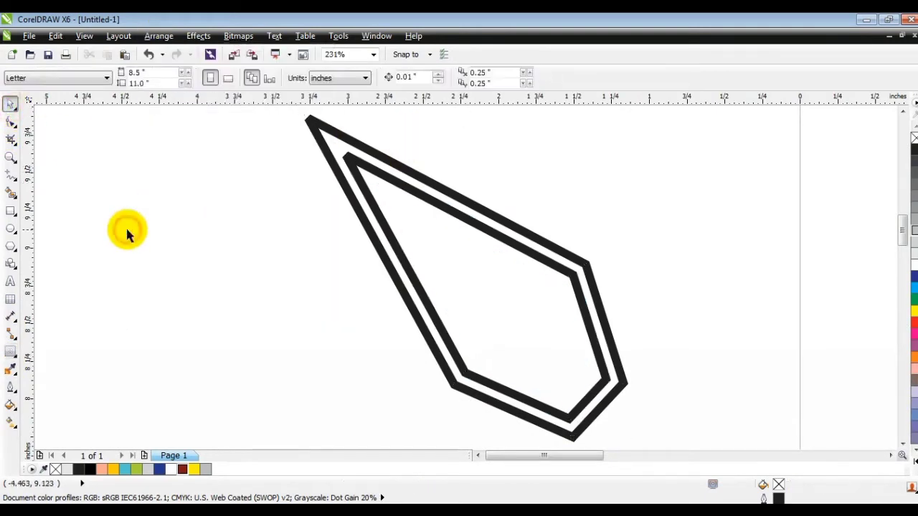
pyautogui.click(471, 346)
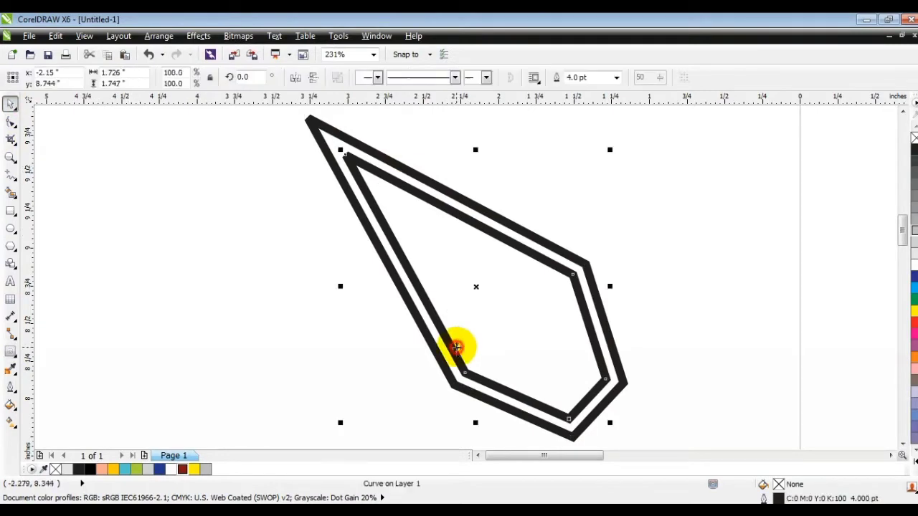
pyautogui.click(182, 469)
pyautogui.click(196, 332)
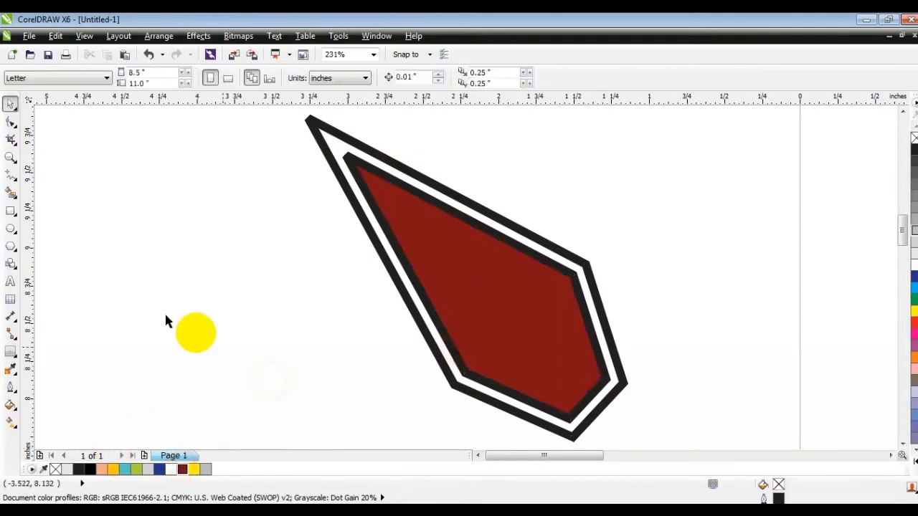
# Step: Draw a four-cornered shape that follows the blade's center line and encloses its upper-right half
pyautogui.click(10, 178)
pyautogui.moveTo(341, 148); pyautogui.dragTo(606, 409)
pyautogui.click(606, 409)
pyautogui.click(677, 315)
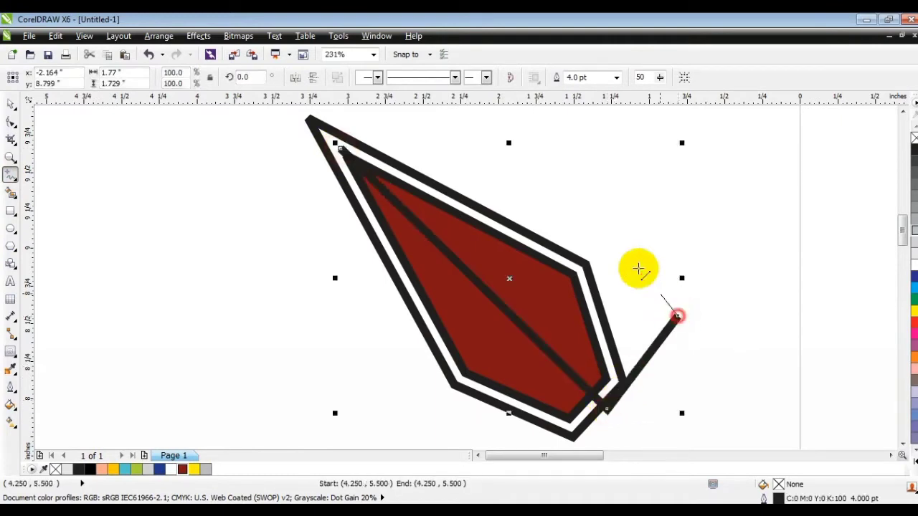
pyautogui.click(517, 150)
pyautogui.click(343, 148)
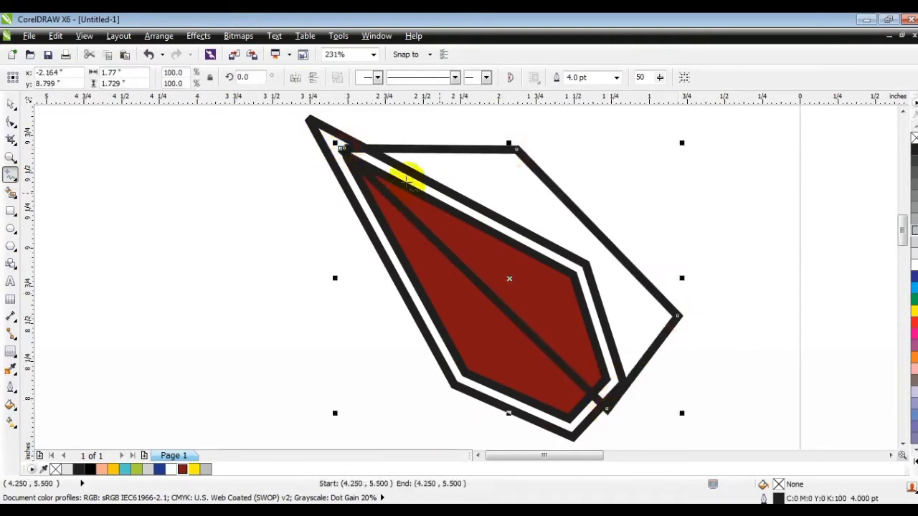
# Step: Join the four-cornered shape's end nodes near the blade tip, fill it white and remove its outline
pyautogui.click(10, 122)
pyautogui.moveTo(287, 142); pyautogui.dragTo(358, 162)
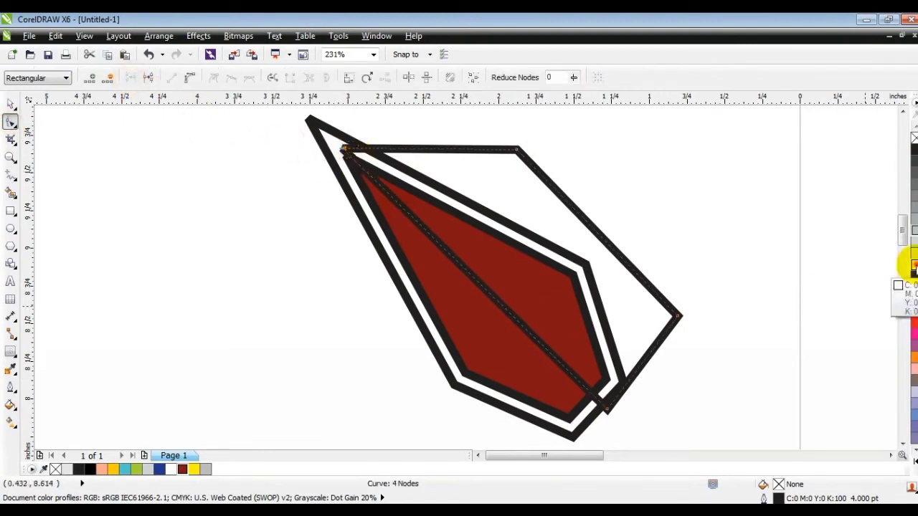
pyautogui.click(912, 266)
pyautogui.rightClick(914, 138)
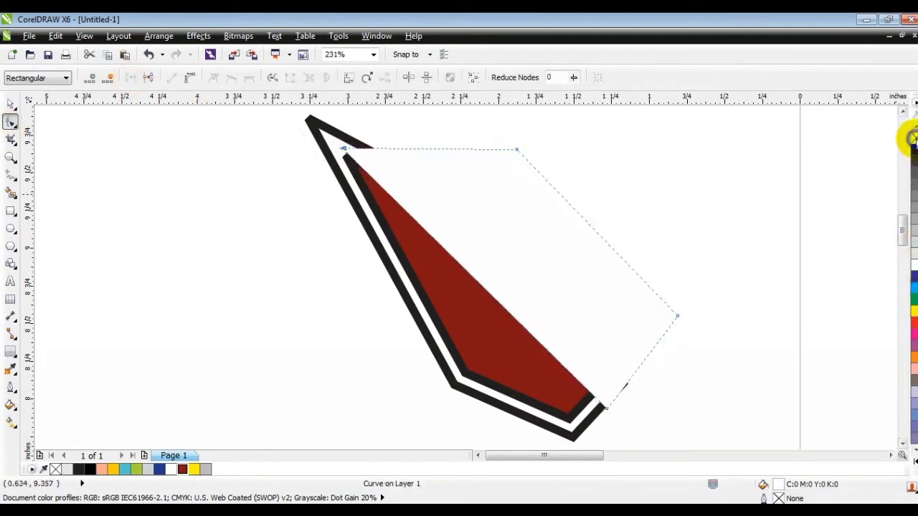
# Step: PowerClip the white shape inside the dark red inner blade to split it into two tones
pyautogui.rightClick(509, 208)
pyautogui.click(8, 106)
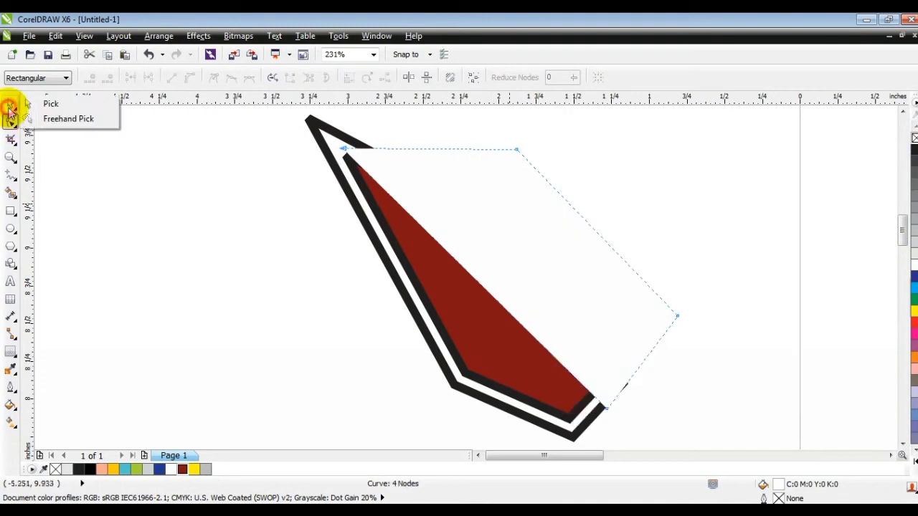
pyautogui.click(50, 104)
pyautogui.rightClick(422, 189)
pyautogui.click(462, 20)
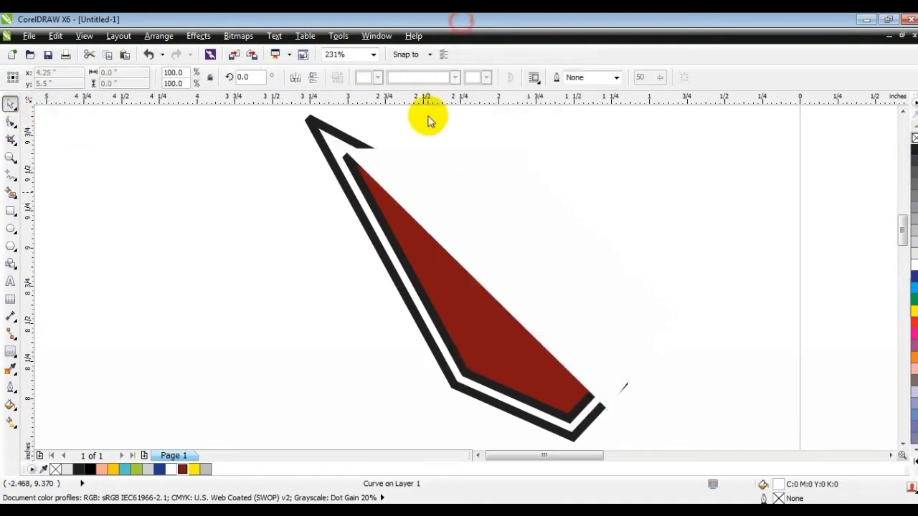
pyautogui.click(390, 208)
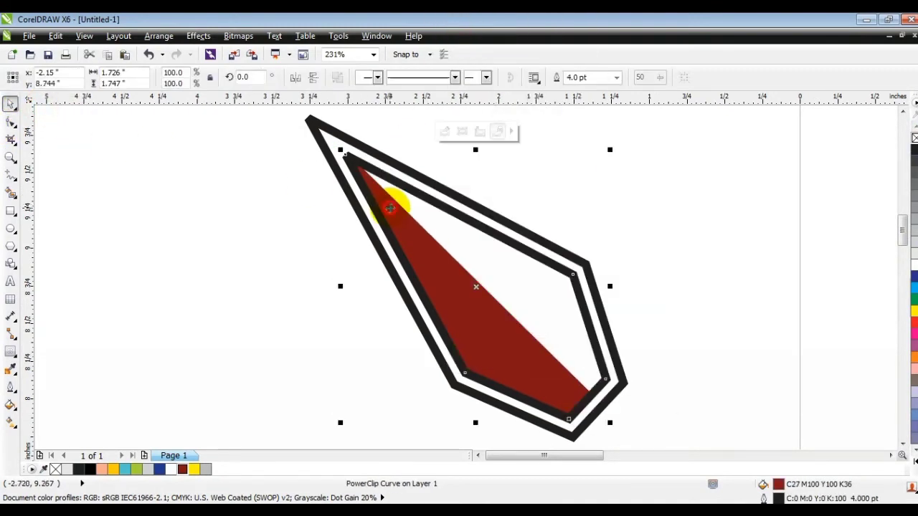
# Step: Fill the outer blade with C100 M100 Y100 K100 black and remove the outlines from both the outer and inner blade shapes
pyautogui.click(357, 147)
pyautogui.click(89, 469)
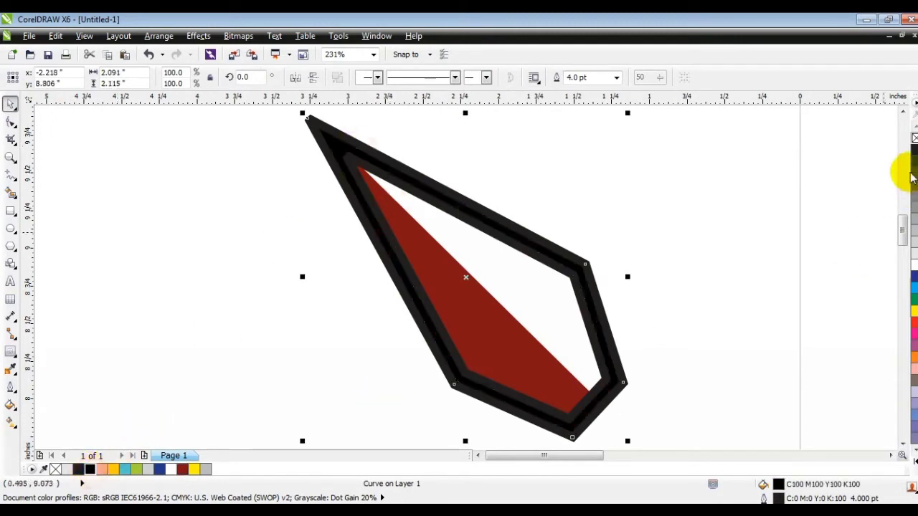
pyautogui.rightClick(913, 139)
pyautogui.click(559, 319)
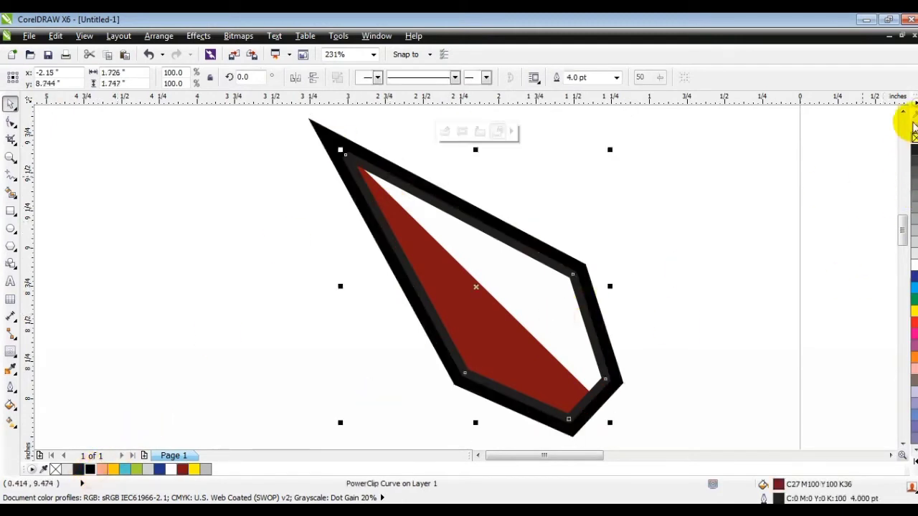
pyautogui.click(692, 242)
# Step: Draw a closed four-cornered handle with a 4 pt outline, tapering away from the blade's short base edge
pyautogui.press('F3')
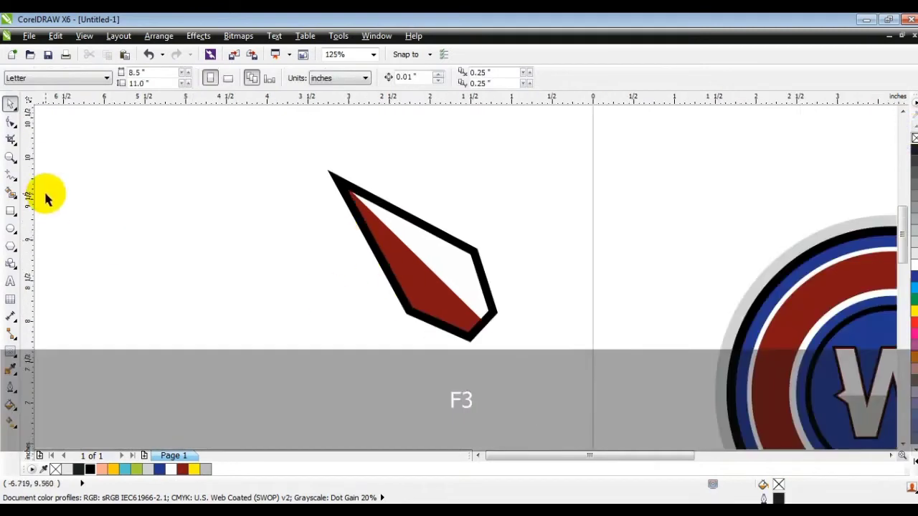
pyautogui.click(10, 157)
pyautogui.moveTo(410, 261); pyautogui.dragTo(652, 404)
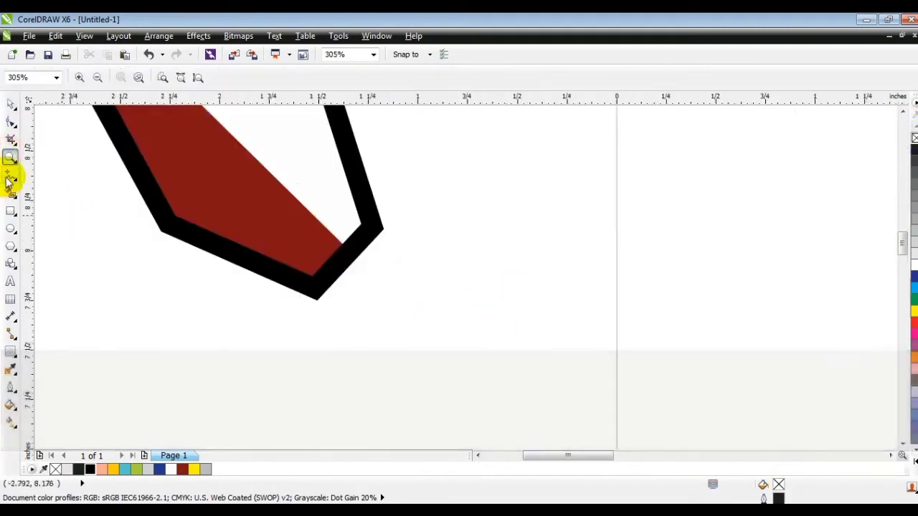
pyautogui.click(10, 176)
pyautogui.click(365, 239)
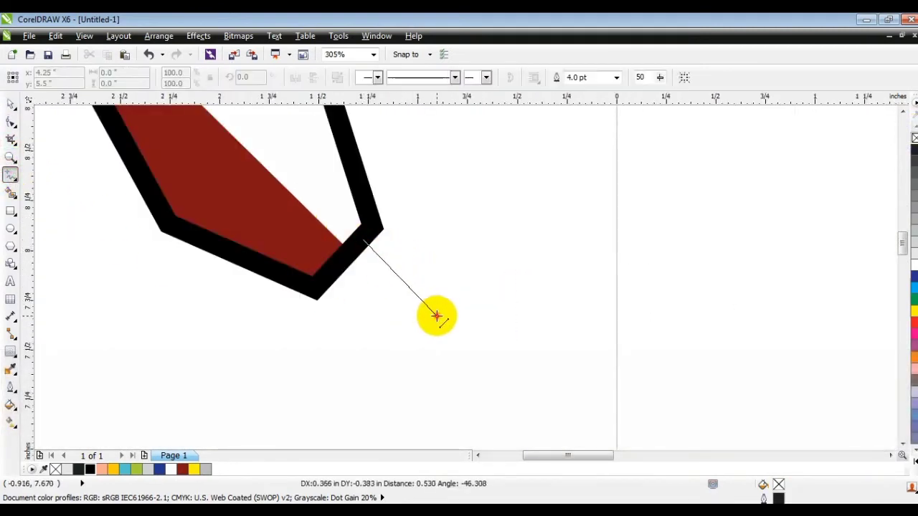
pyautogui.doubleClick(437, 315)
pyautogui.doubleClick(414, 340)
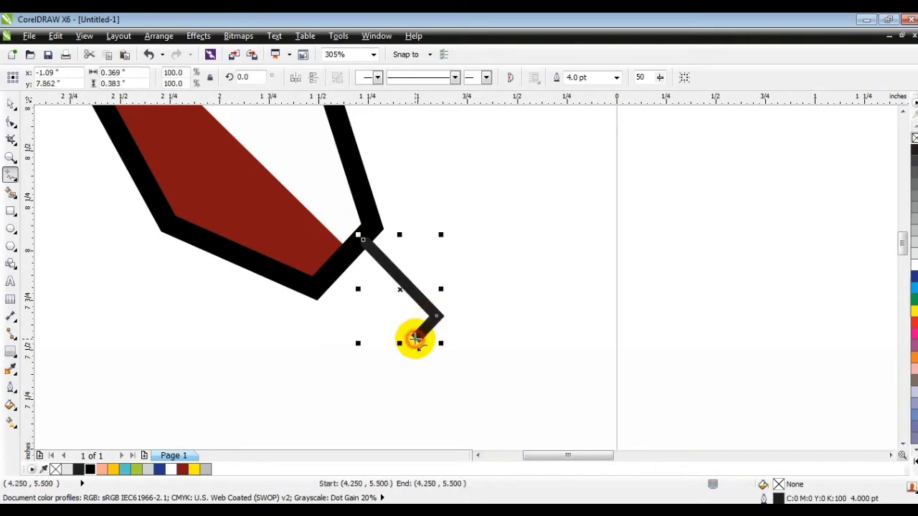
pyautogui.doubleClick(327, 273)
pyautogui.click(363, 239)
# Step: Weld the tapered handle to the black outer blade shape so they form one silhouette
pyautogui.click(14, 101)
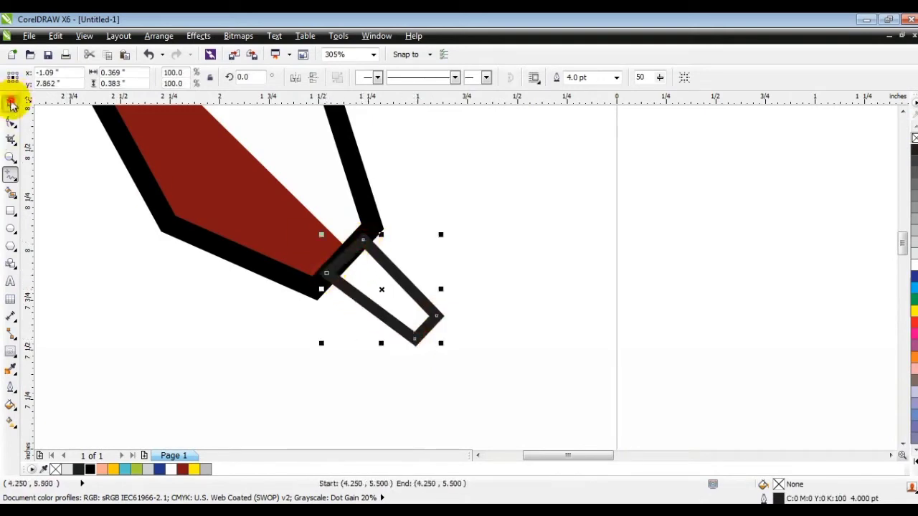
pyautogui.keyDown('shift'); pyautogui.click(225, 260); pyautogui.keyUp('shift')
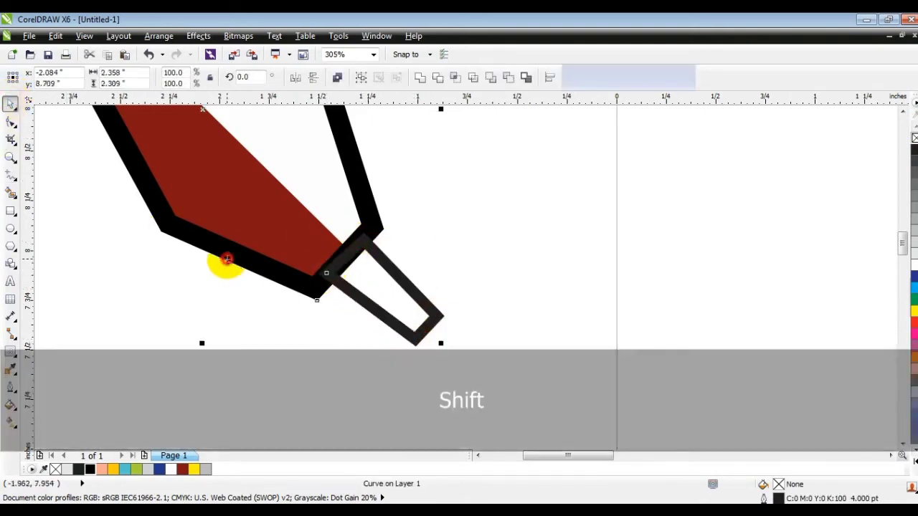
pyautogui.click(423, 82)
pyautogui.click(452, 248)
pyautogui.press('F3')
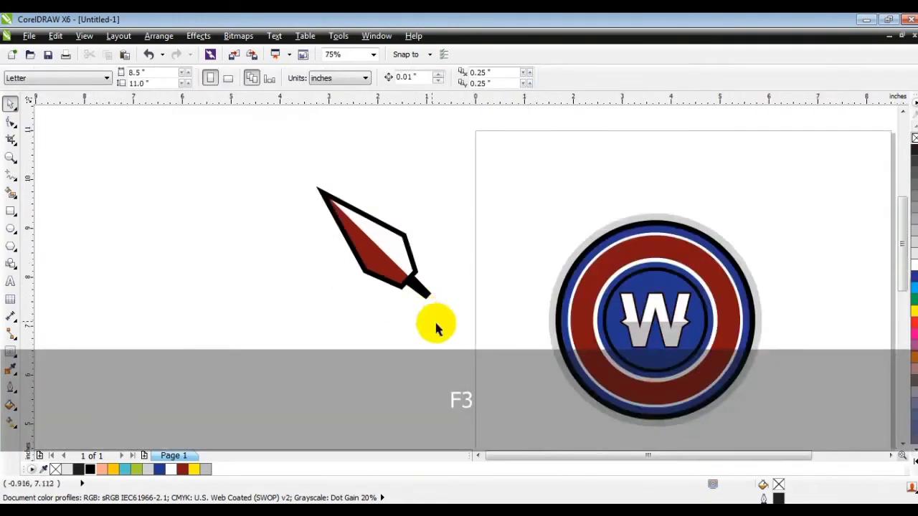
# Step: Group the whole dagger, scale it down to about 60% and place it against the emblem's upper-left edge
pyautogui.moveTo(454, 322); pyautogui.dragTo(257, 161)
pyautogui.hotkey('ctrl', 'g')
pyautogui.moveTo(432, 302); pyautogui.dragTo(390, 269)
pyautogui.moveTo(376, 256); pyautogui.dragTo(538, 250)
# Step: Rotate the dagger group by about 5.6° so its handle points into the emblem
pyautogui.moveTo(410, 158); pyautogui.dragTo(868, 441)
pyautogui.hotkey('shift', 'F2')
pyautogui.press('Escape')
pyautogui.doubleClick(350, 212)
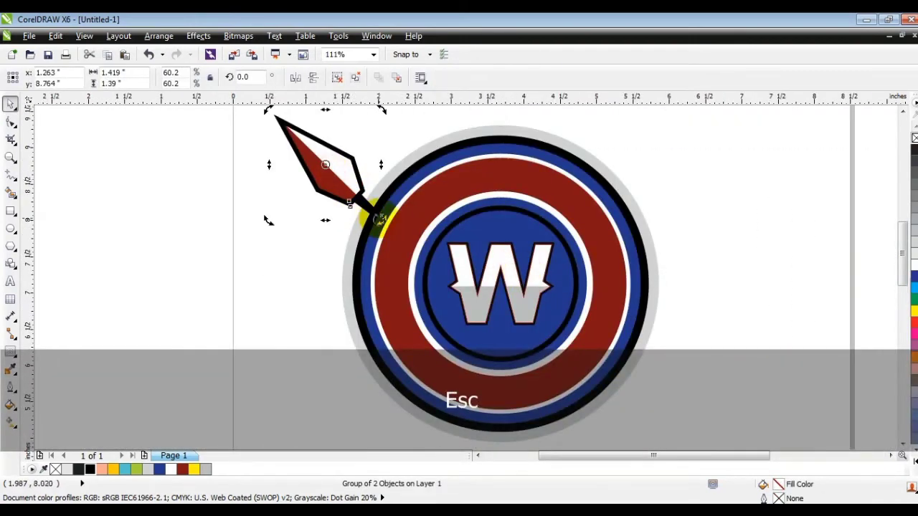
pyautogui.click(247, 187)
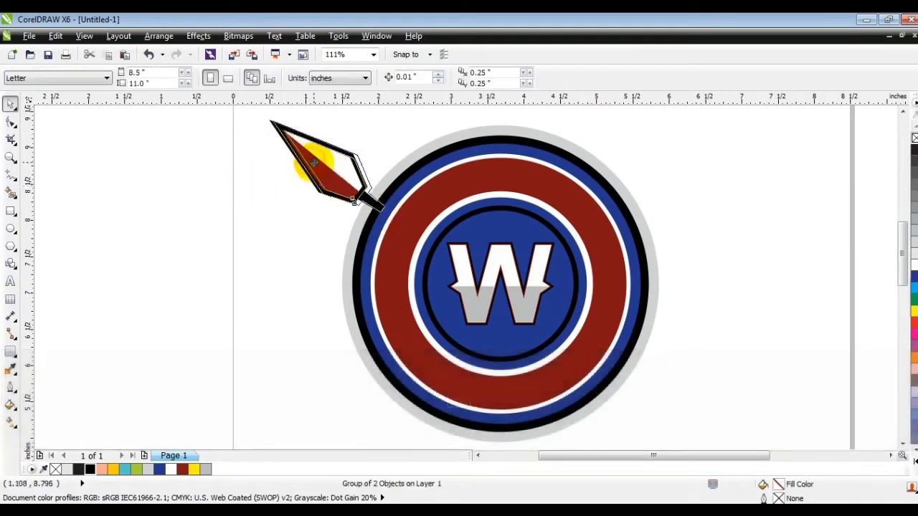
# Step: Mirror a copy of the dagger horizontally to the emblem's opposite side and group the two daggers
pyautogui.click(312, 164)
pyautogui.moveTo(265, 167); pyautogui.dragTo(678, 175)
pyautogui.keyDown('shift'); pyautogui.click(354, 174); pyautogui.keyUp('shift')
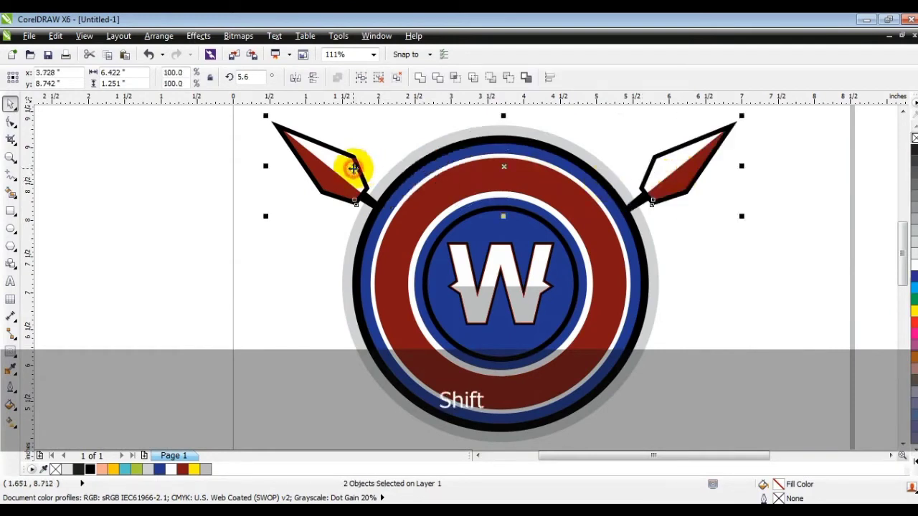
pyautogui.click(380, 79)
# Step: Centre the grouped pair of daggers horizontally on the grey outer circle, undoing any accidental change
pyautogui.keyDown('shift'); pyautogui.click(631, 364); pyautogui.keyUp('shift')
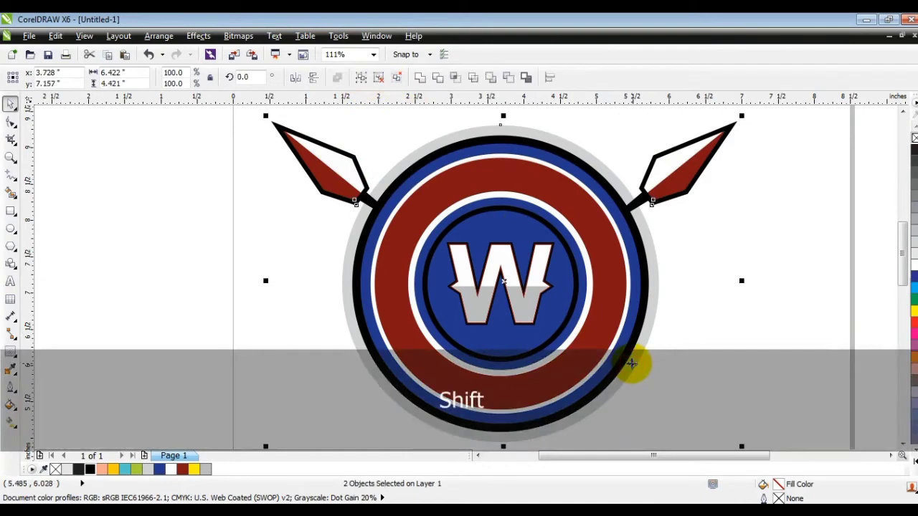
pyautogui.press('c')
pyautogui.click(722, 352)
pyautogui.press('F3')
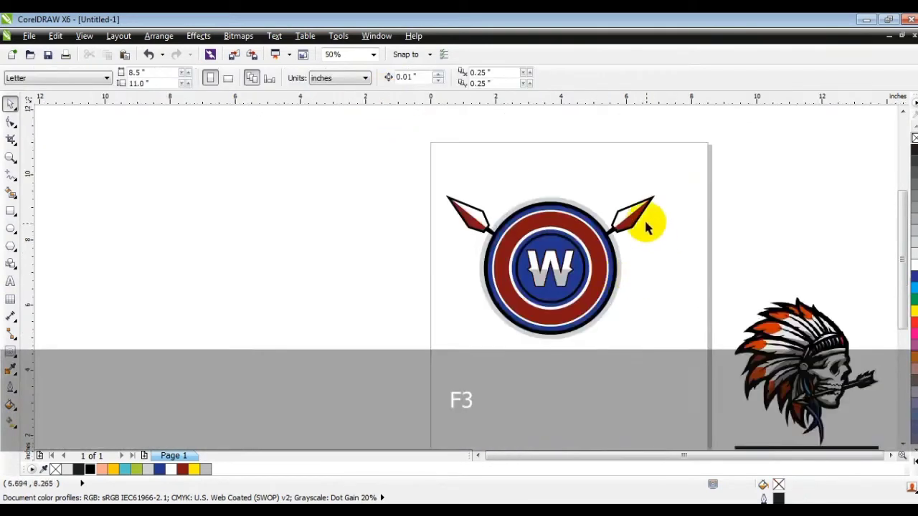
pyautogui.click(638, 223)
pyautogui.hotkey('ctrl', 'z')
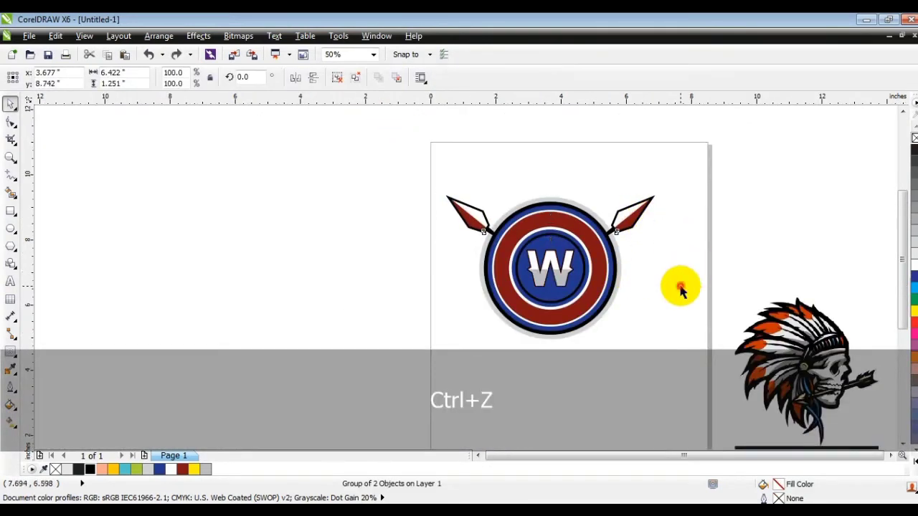
# Step: Draw a five-sided polygon about 3.49 by 3.32 inches over the emblem and give it a yellow outline
pyautogui.click(10, 156)
pyautogui.moveTo(445, 187); pyautogui.dragTo(674, 346)
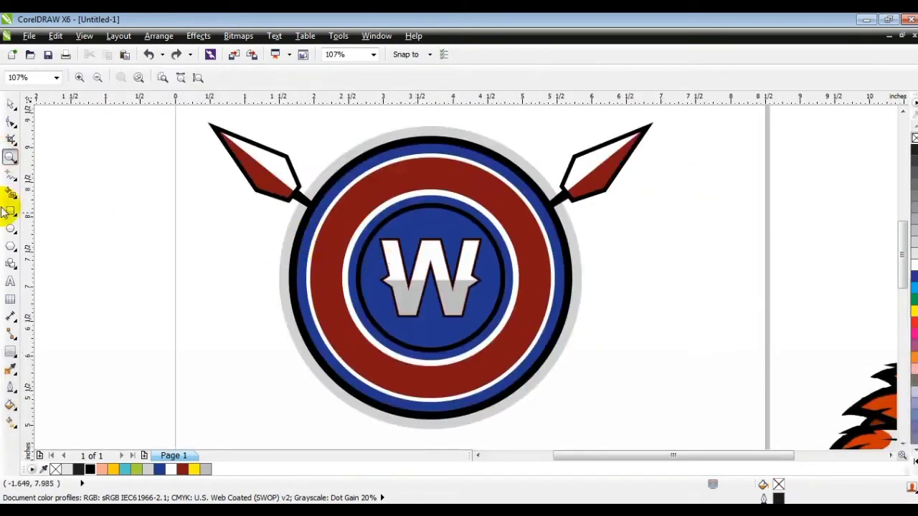
pyautogui.click(10, 247)
pyautogui.moveTo(309, 137); pyautogui.dragTo(466, 391)
pyautogui.click(10, 104)
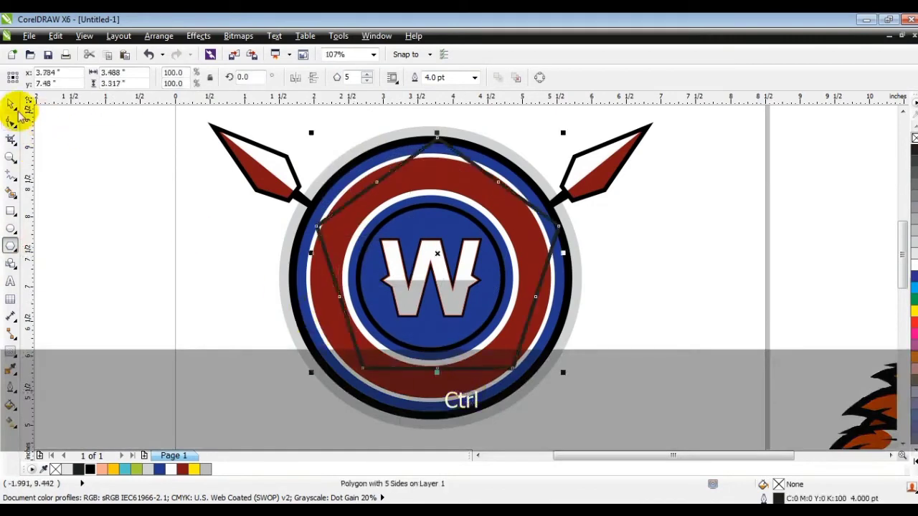
pyautogui.rightClick(914, 310)
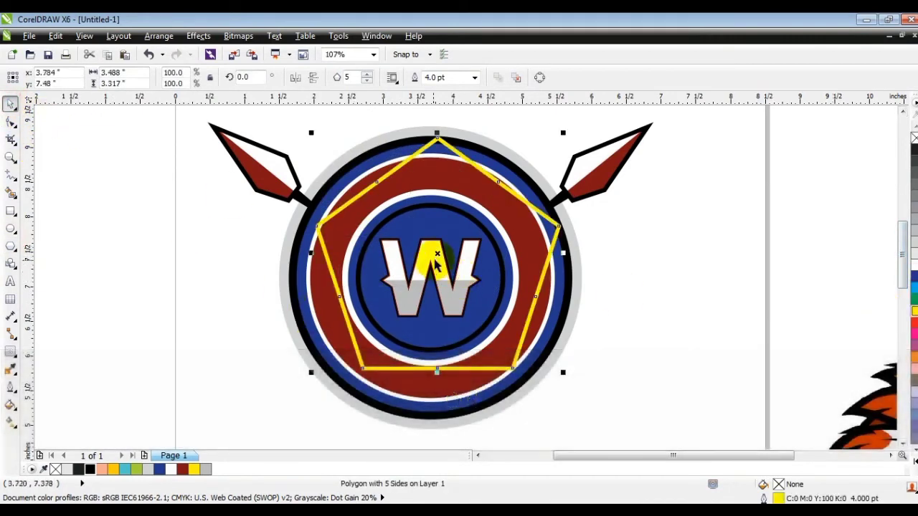
# Step: Move the yellow polygon over the middle of the W and scale it from its centre to about 3.2 inches wide
pyautogui.click(436, 262)
pyautogui.moveTo(435, 261); pyautogui.dragTo(432, 267)
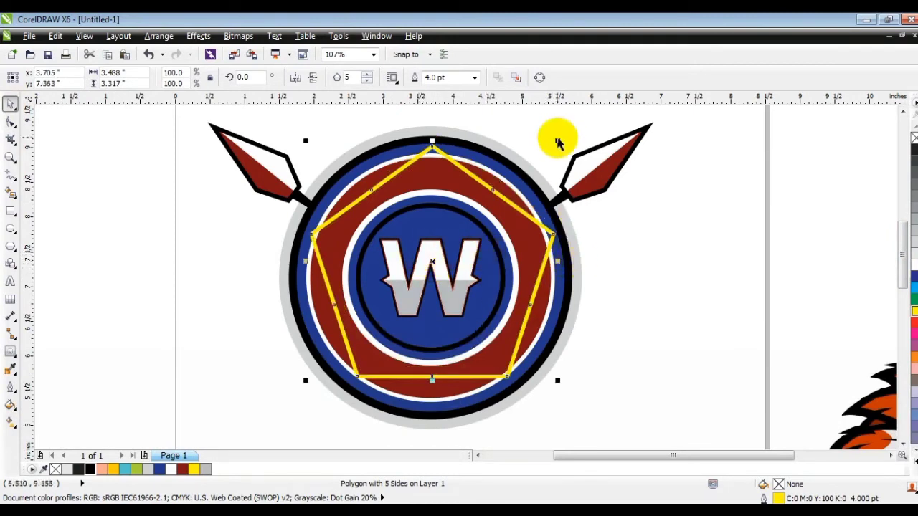
pyautogui.moveTo(558, 141); pyautogui.dragTo(550, 151)
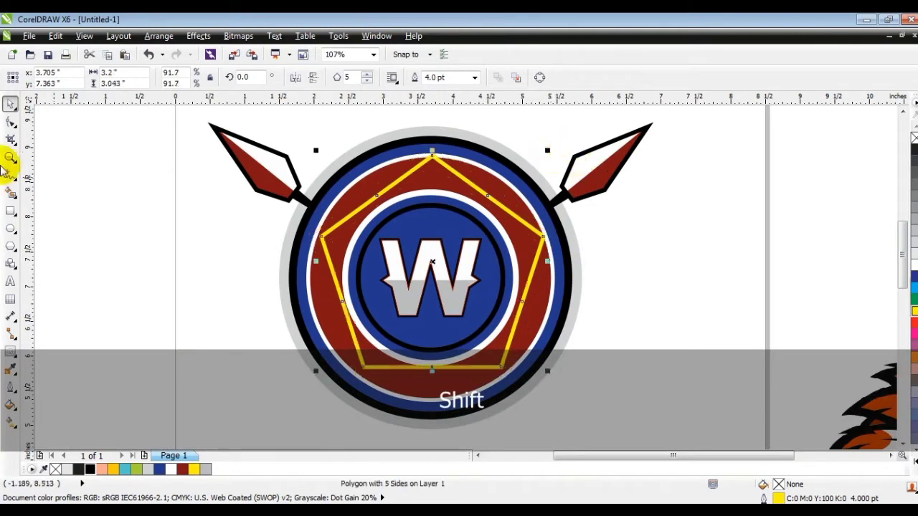
# Step: Pull the midpoint nodes of the polygon's sides inward to the white inner ring, forming a star
pyautogui.click(11, 123)
pyautogui.moveTo(377, 193); pyautogui.dragTo(376, 192)
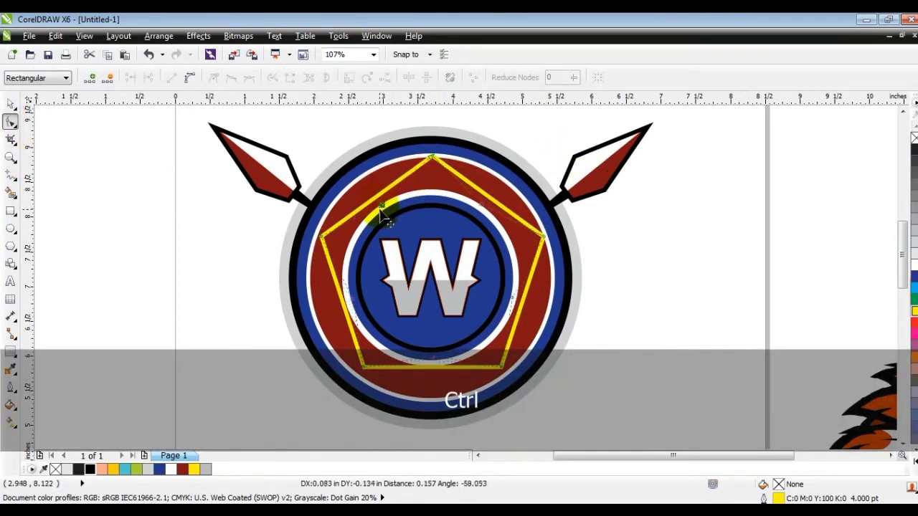
pyautogui.moveTo(381, 214); pyautogui.dragTo(383, 208)
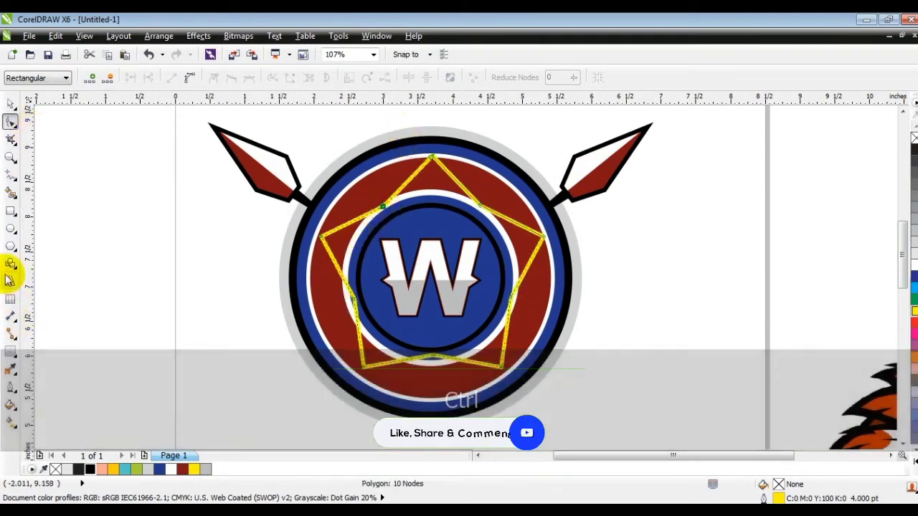
# Step: Set the yellow star's number of sides to 21
pyautogui.click(10, 245)
pyautogui.click(366, 75)
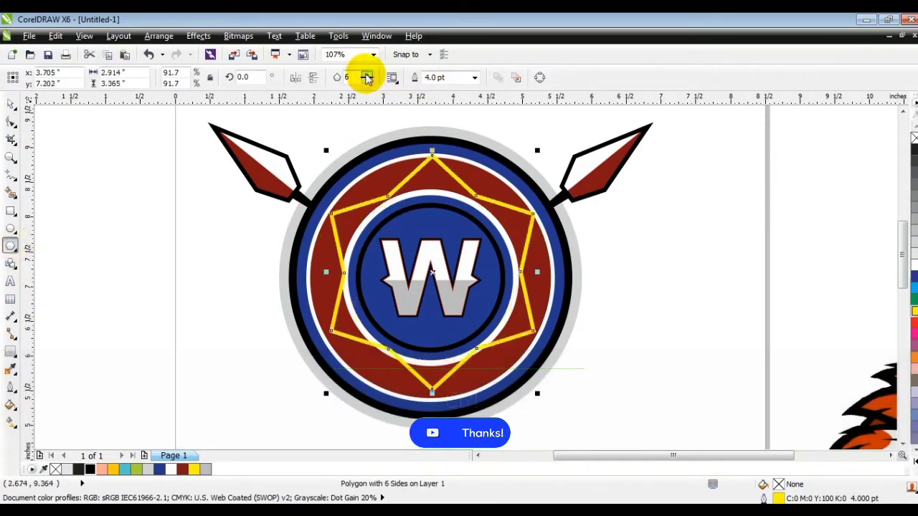
pyautogui.click(367, 75)
pyautogui.click(366, 75)
pyautogui.click(367, 75)
pyautogui.click(366, 74)
pyautogui.click(367, 75)
pyautogui.click(366, 74)
pyautogui.click(366, 75)
pyautogui.click(366, 74)
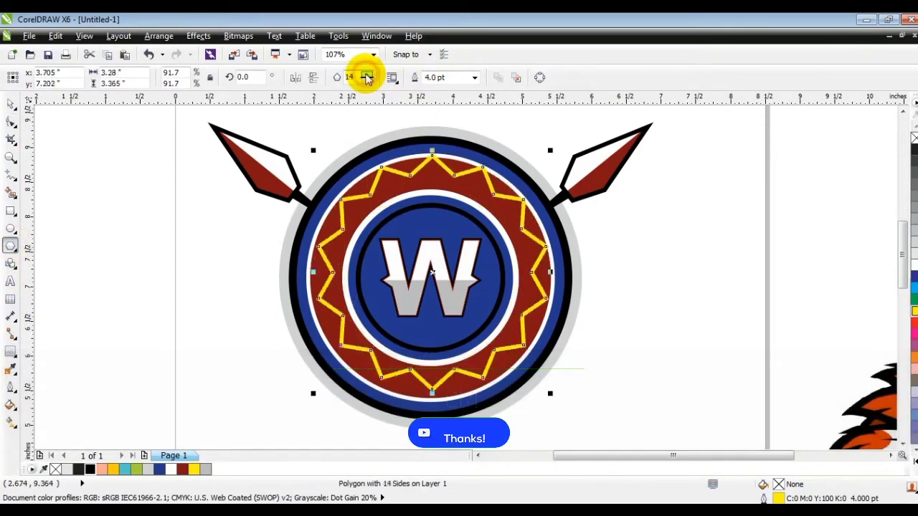
pyautogui.click(367, 74)
pyautogui.click(367, 75)
pyautogui.click(366, 75)
pyautogui.click(367, 75)
pyautogui.click(366, 74)
pyautogui.click(367, 75)
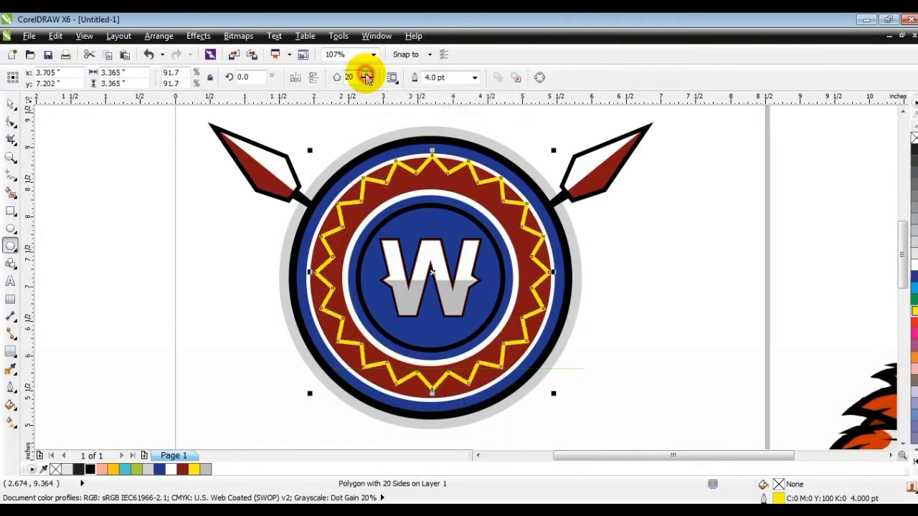
pyautogui.click(366, 75)
# Step: Deepen the zigzag by pulling the star's inner nodes inward to the white inner ring
pyautogui.click(11, 122)
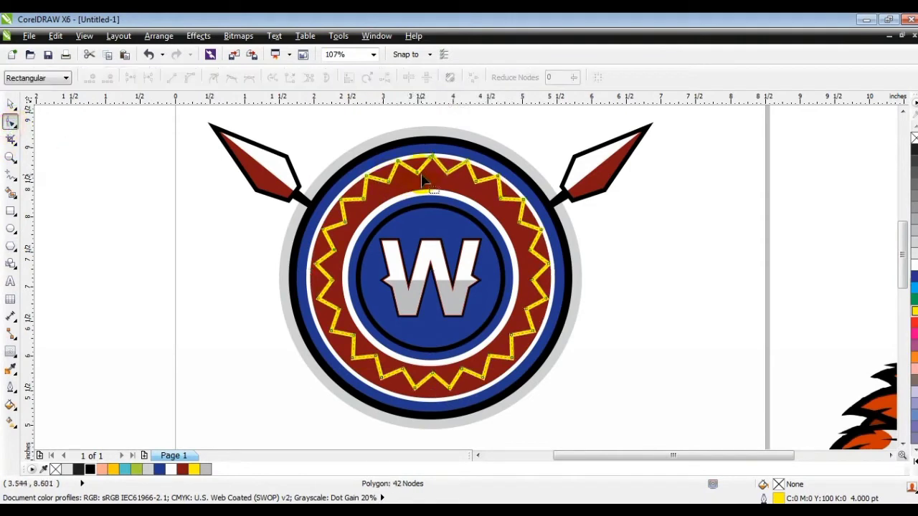
pyautogui.moveTo(420, 179); pyautogui.dragTo(417, 191)
pyautogui.click(10, 106)
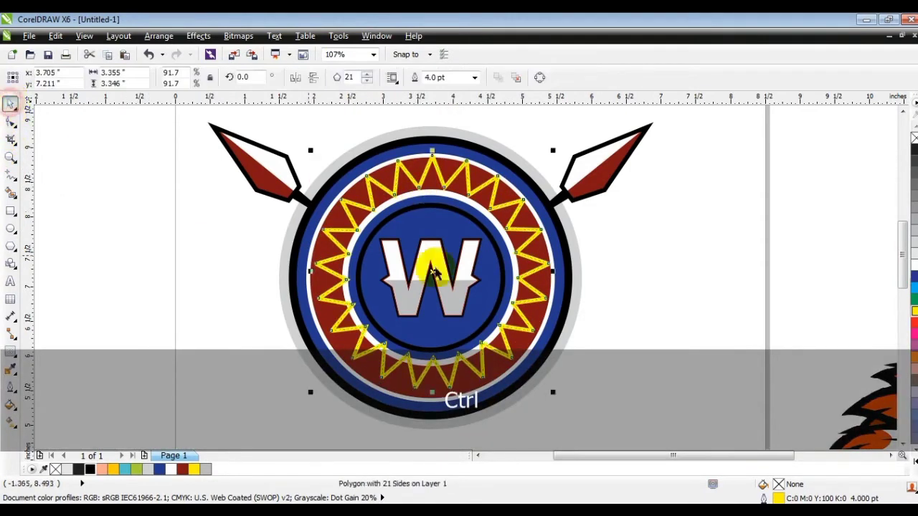
# Step: Align the zigzag's centre with the red ring and change its outline colour to white
pyautogui.keyDown('shift'); pyautogui.click(528, 358); pyautogui.keyUp('shift')
pyautogui.press('e')
pyautogui.click(616, 357)
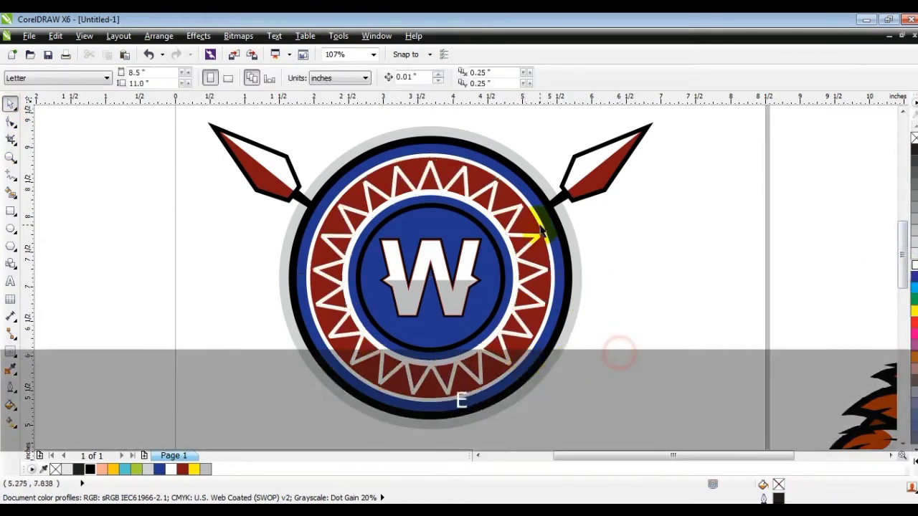
# Step: Enlarge the white zigzag from its centre to about 3.47 by 3.46 inches so it spans the red ring
pyautogui.click(492, 188)
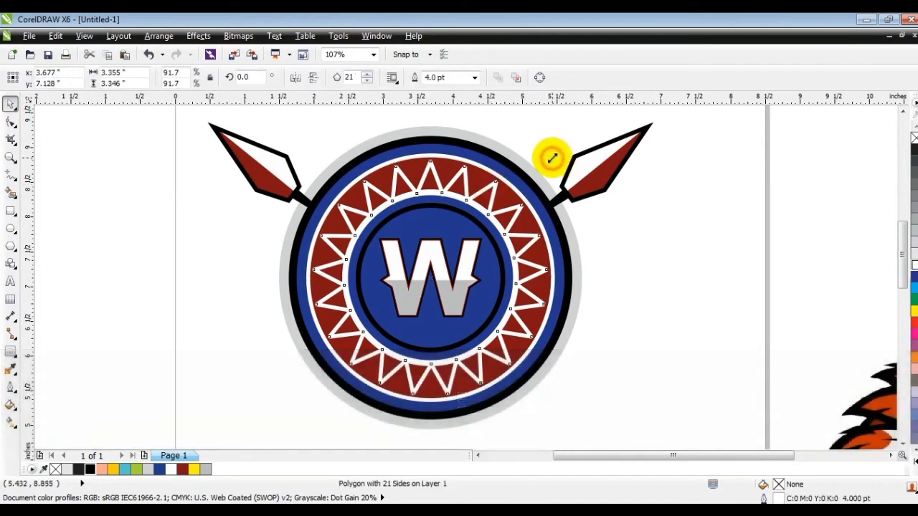
pyautogui.moveTo(549, 156); pyautogui.dragTo(557, 154)
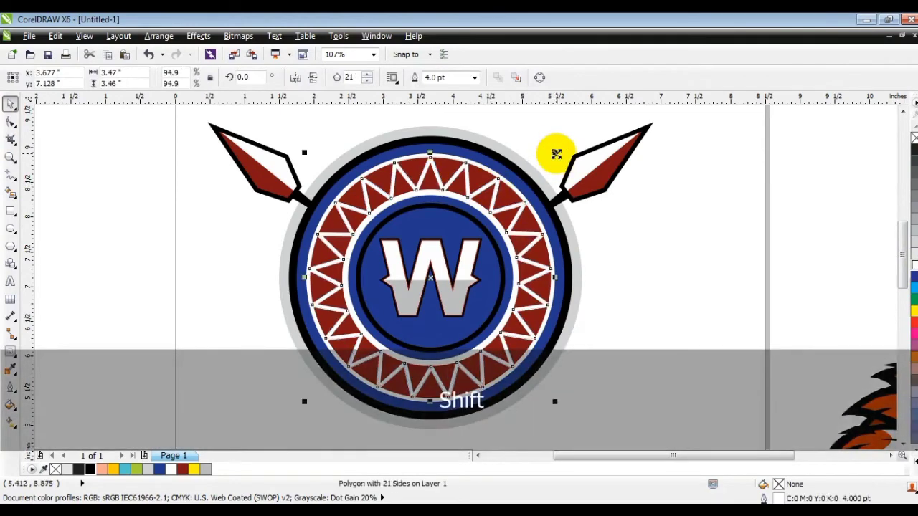
pyautogui.click(672, 279)
pyautogui.press('F3')
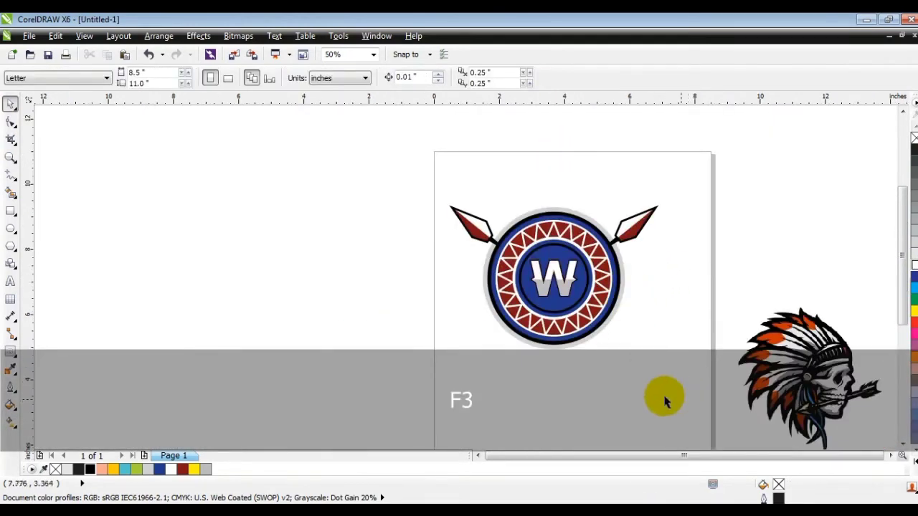
# Step: Rotate the skull headdress reference bitmap by about 90.7° so its feathers hang downward
pyautogui.click(10, 156)
pyautogui.moveTo(387, 172); pyautogui.dragTo(842, 390)
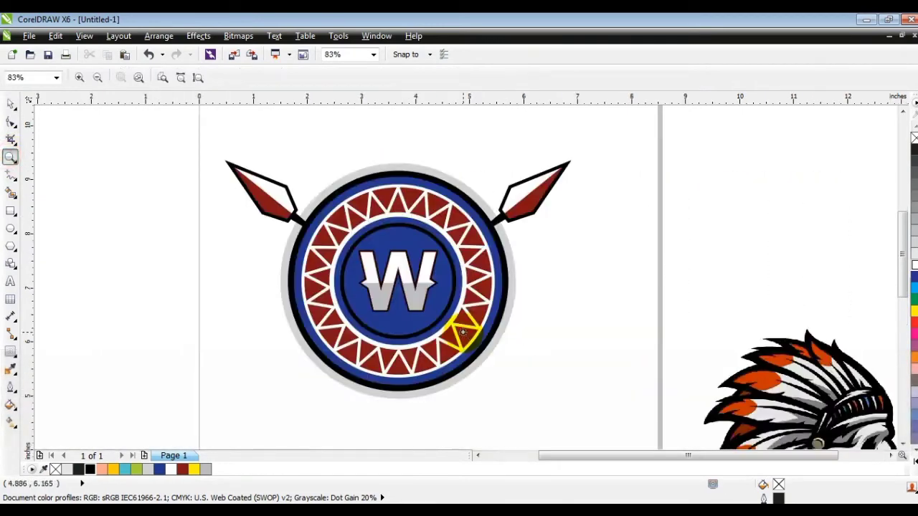
pyautogui.click(11, 104)
pyautogui.click(793, 367)
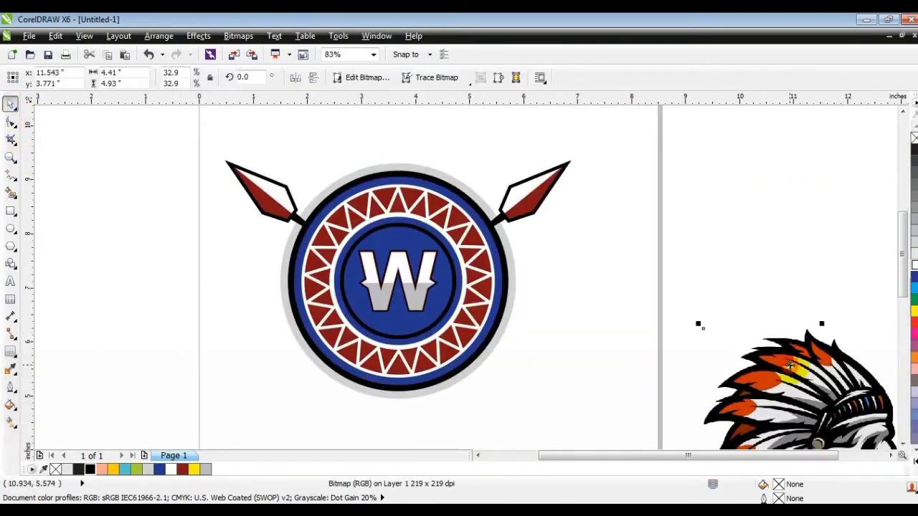
pyautogui.hotkey('shift', 'F2')
pyautogui.press('Escape')
pyautogui.click(494, 285)
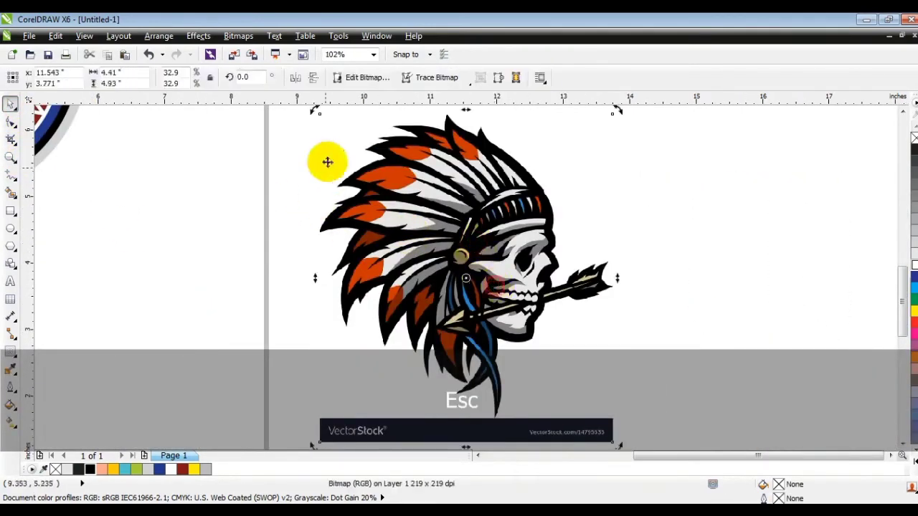
pyautogui.moveTo(314, 108); pyautogui.dragTo(409, 331)
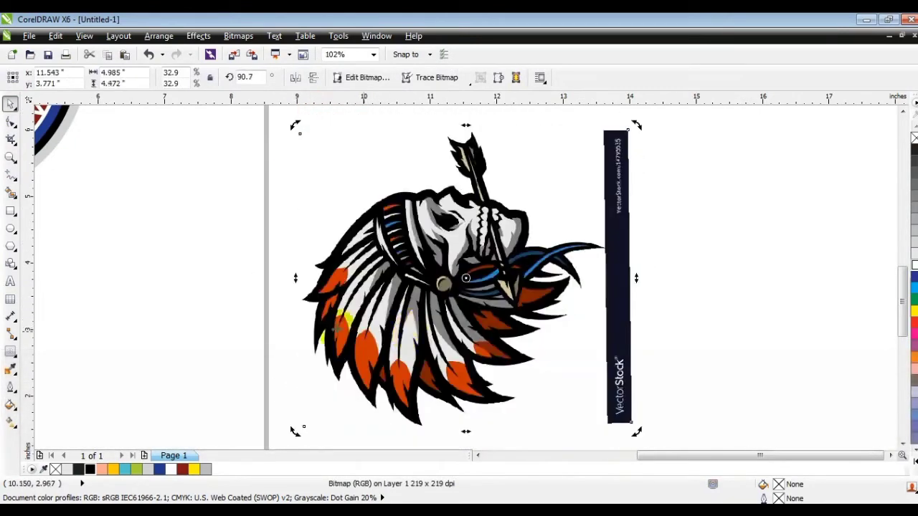
# Step: Outline-trace the headdress bitmap as a low quality image, reducing the bitmap and keeping the default trace settings
pyautogui.click(387, 351)
pyautogui.rightClick(379, 350)
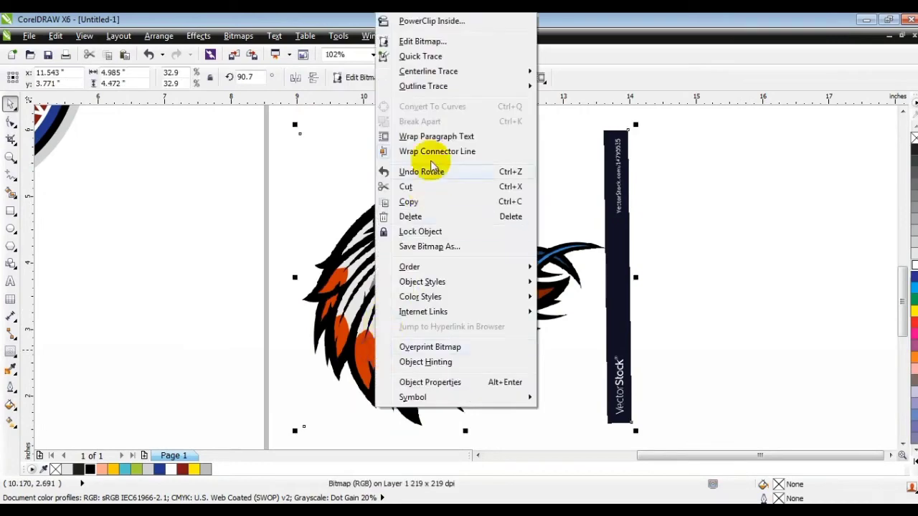
pyautogui.moveTo(432, 87)
pyautogui.click(574, 147)
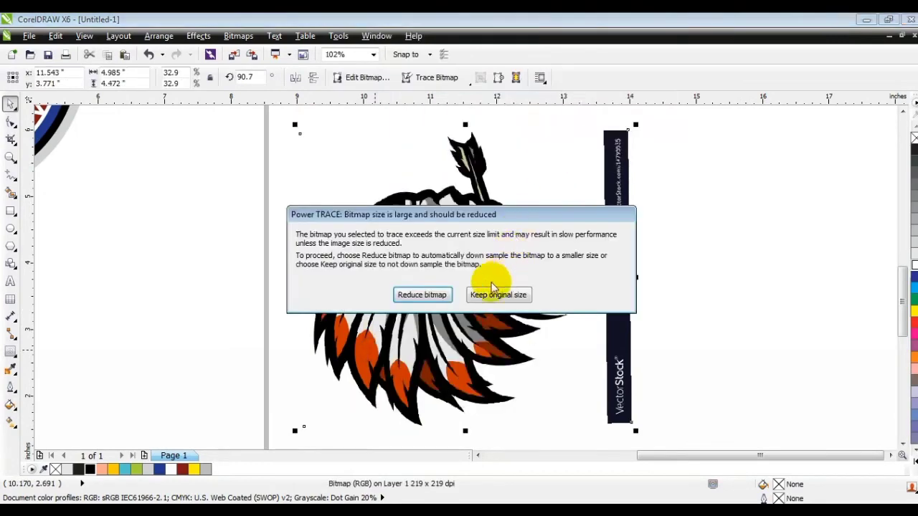
pyautogui.click(421, 297)
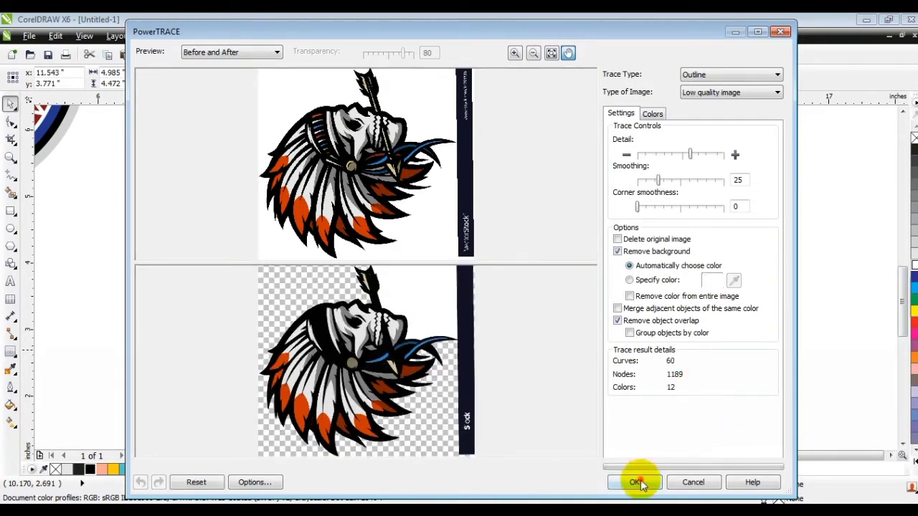
pyautogui.click(634, 481)
# Step: Move the traced headdress away from the source bitmap and delete the original bitmap
pyautogui.moveTo(452, 340); pyautogui.dragTo(758, 335)
pyautogui.click(406, 317)
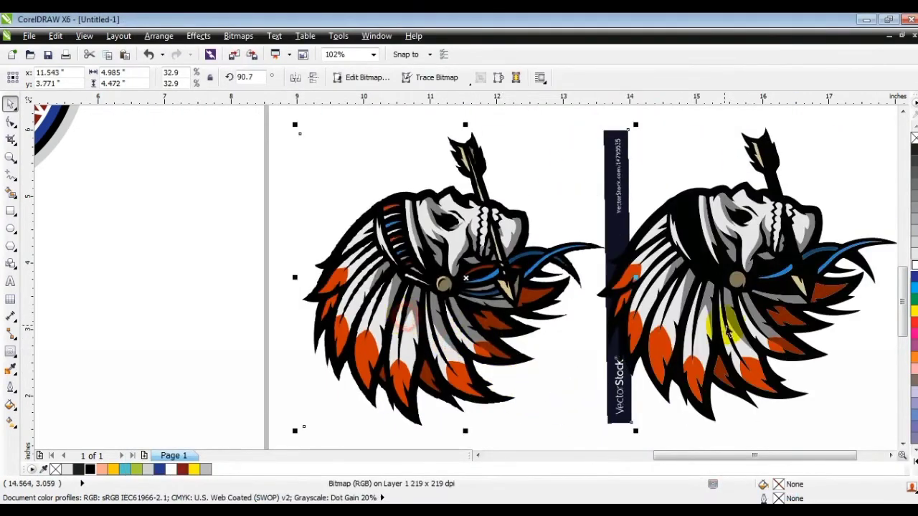
pyautogui.press('Delete')
# Step: Separate the four pieces of one feather from the traced headdress's lower edge and move them into blank space beside it
pyautogui.click(337, 77)
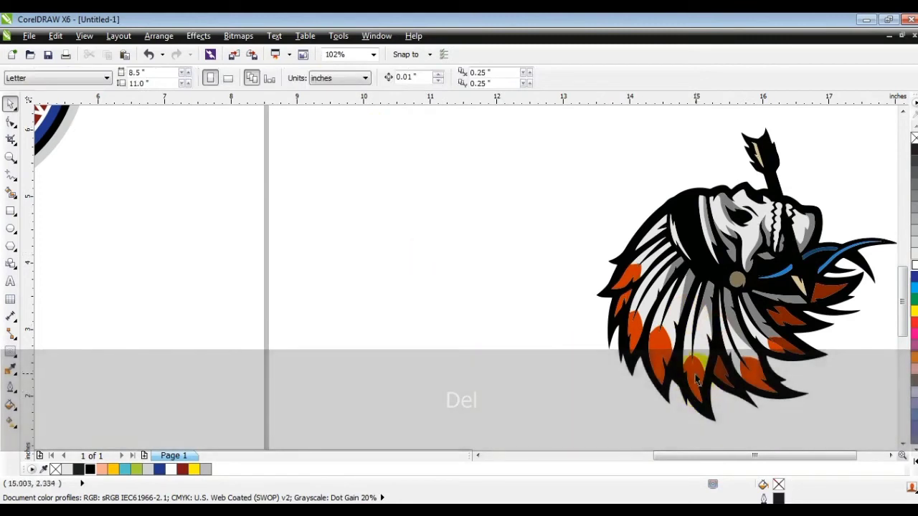
pyautogui.click(736, 364)
pyautogui.keyDown('shift'); pyautogui.click(700, 342); pyautogui.keyUp('shift')
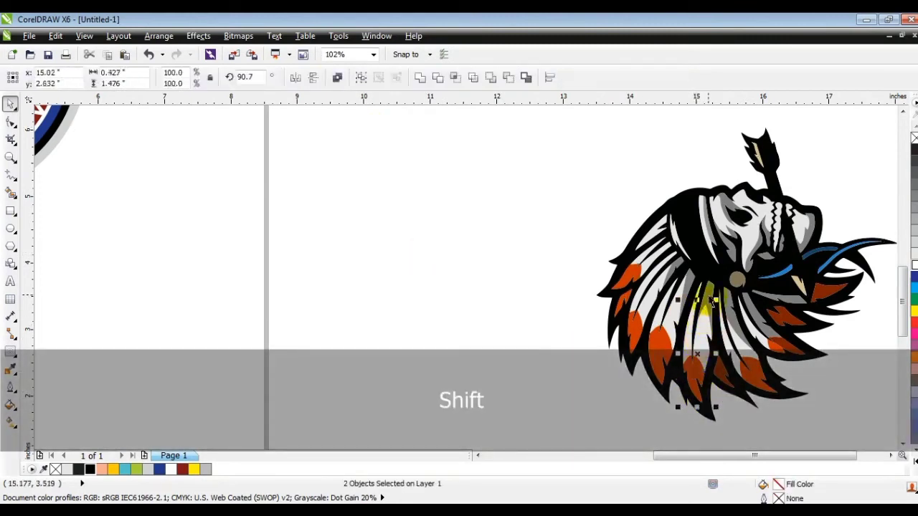
pyautogui.moveTo(700, 339); pyautogui.dragTo(425, 289)
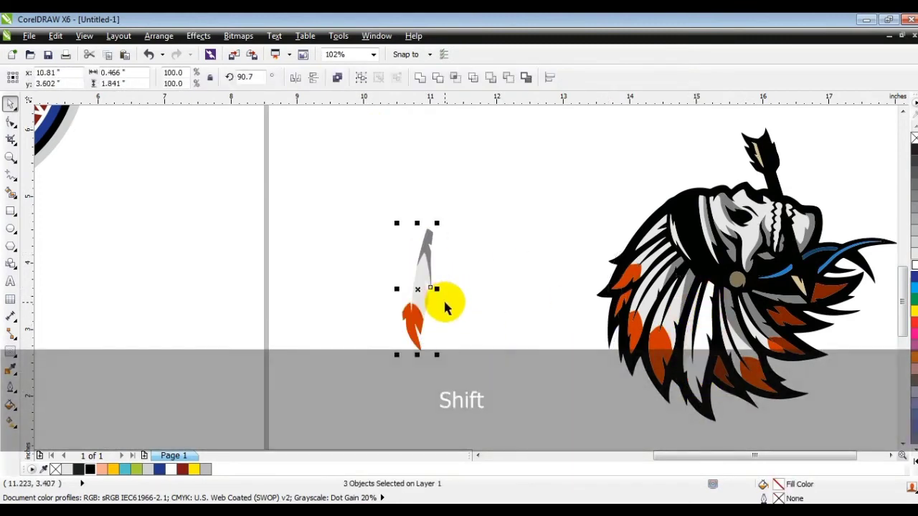
pyautogui.hotkey('ctrl', 'z')
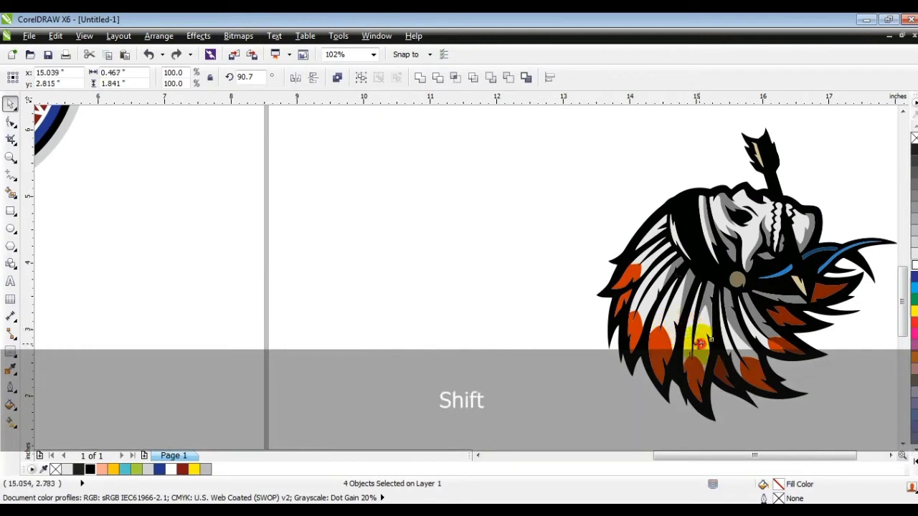
pyautogui.moveTo(701, 343); pyautogui.dragTo(518, 320)
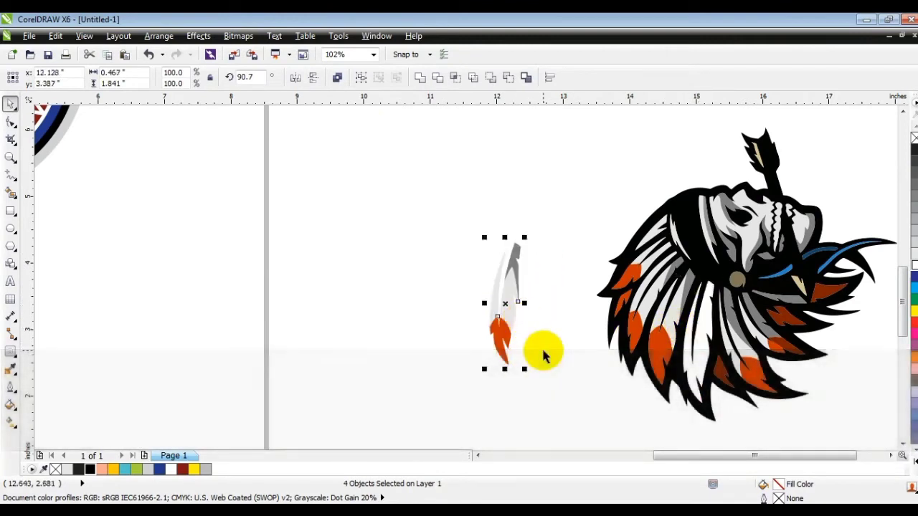
# Step: Fill the feather pieces with black and weld them into a single shape
pyautogui.click(913, 150)
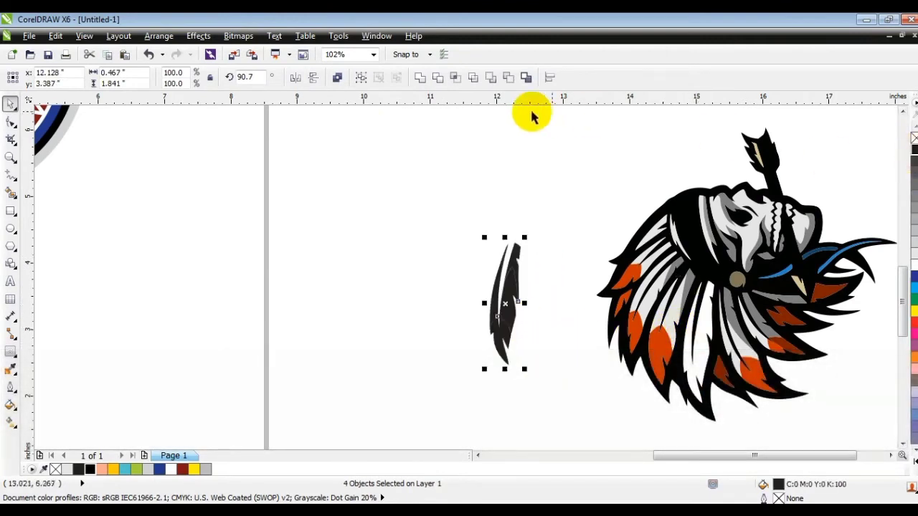
pyautogui.click(419, 77)
pyautogui.click(370, 193)
# Step: Delete the remaining pieces of the traced headdress, keeping only the extracted feather
pyautogui.press('F3')
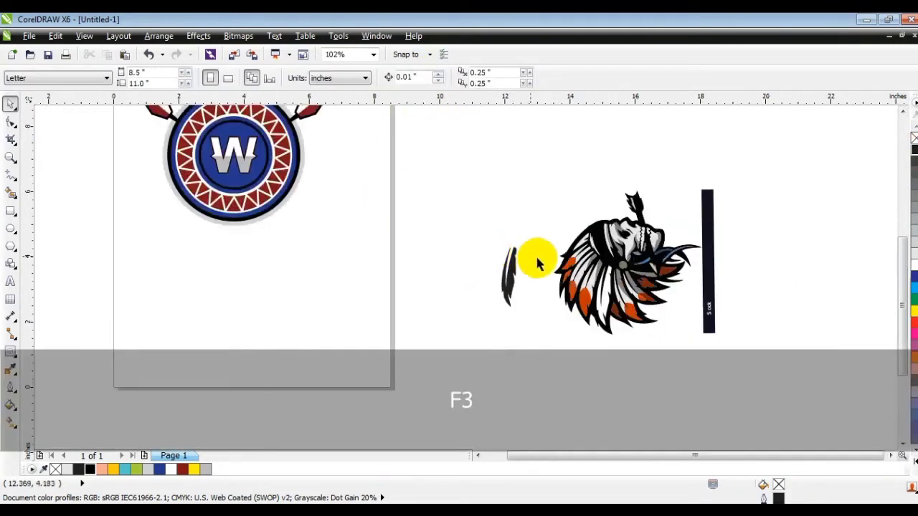
pyautogui.moveTo(522, 152); pyautogui.dragTo(733, 367)
pyautogui.press('Delete')
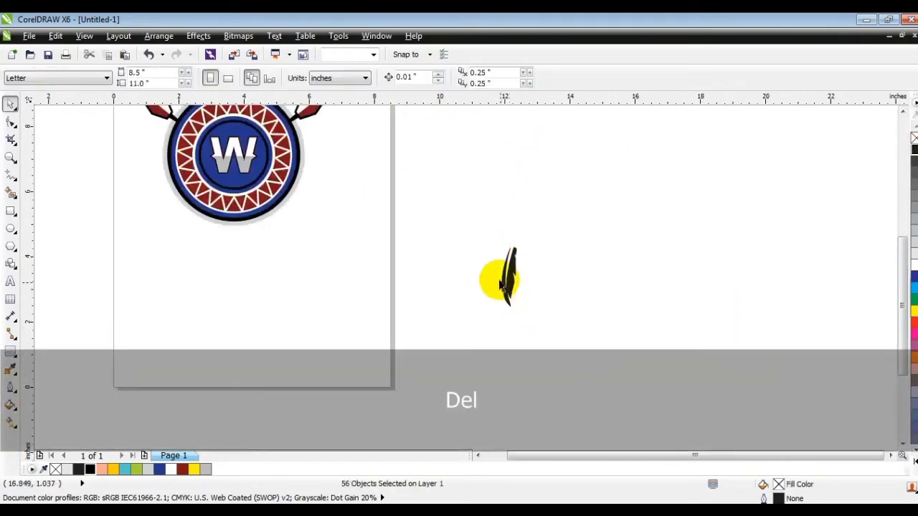
# Step: Move the feather next to the emblem's left edge just below the dagger handle, and bring it to the front
pyautogui.moveTo(502, 277); pyautogui.dragTo(159, 157)
pyautogui.hotkey('shift', 'F2')
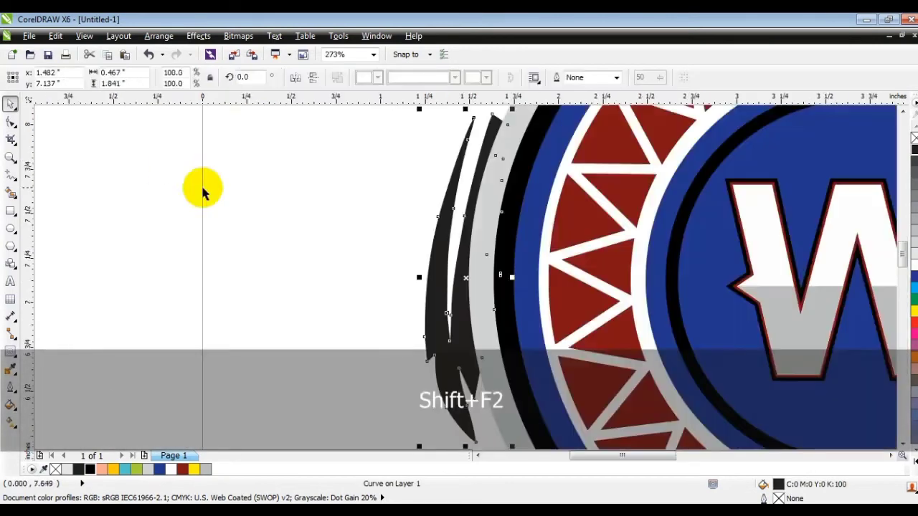
pyautogui.press('F3')
pyautogui.moveTo(364, 246); pyautogui.dragTo(356, 244)
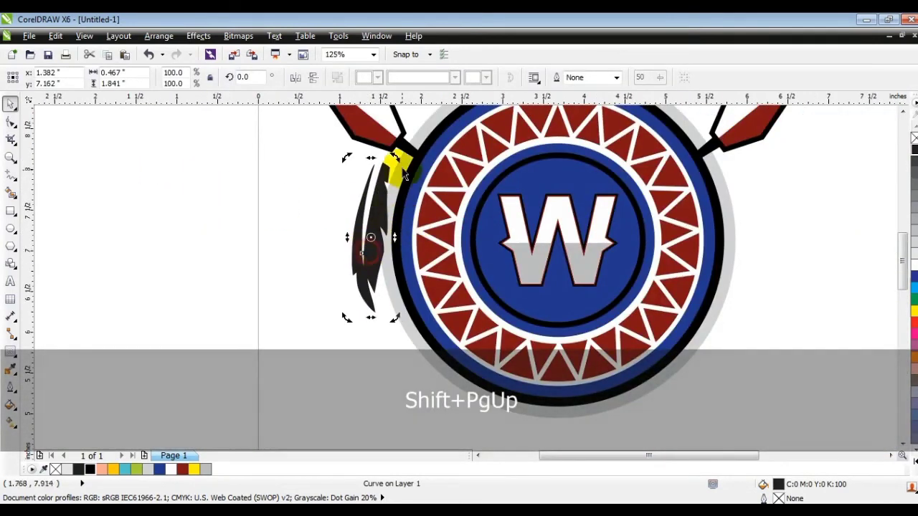
# Step: Rotate the feather to about 354.3°, enlarge it to about 0.64 by 2.0 inches and set it against the ring's left edge
pyautogui.moveTo(397, 162); pyautogui.dragTo(387, 203)
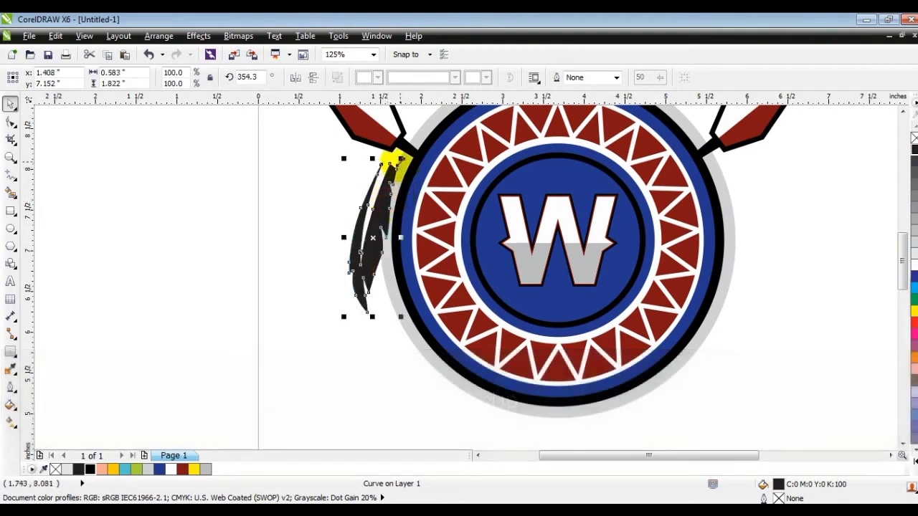
pyautogui.moveTo(401, 159); pyautogui.dragTo(408, 139)
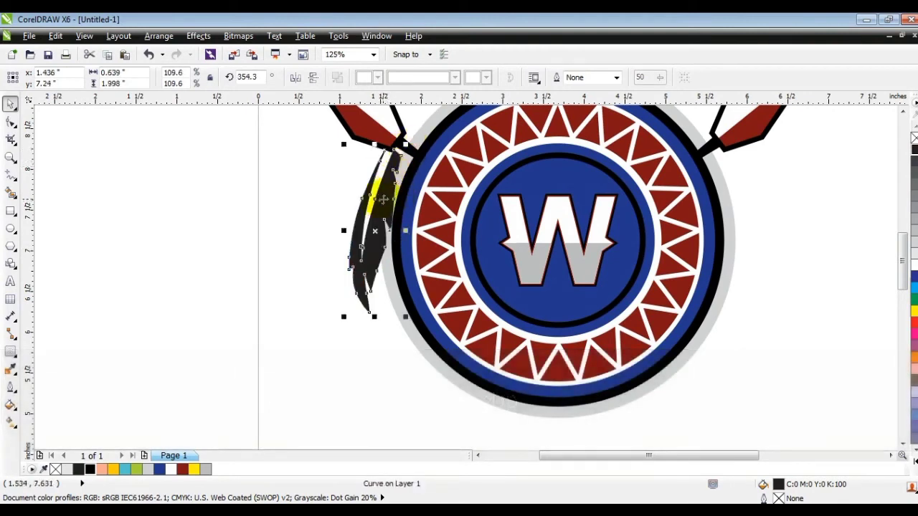
pyautogui.moveTo(375, 245); pyautogui.dragTo(379, 247)
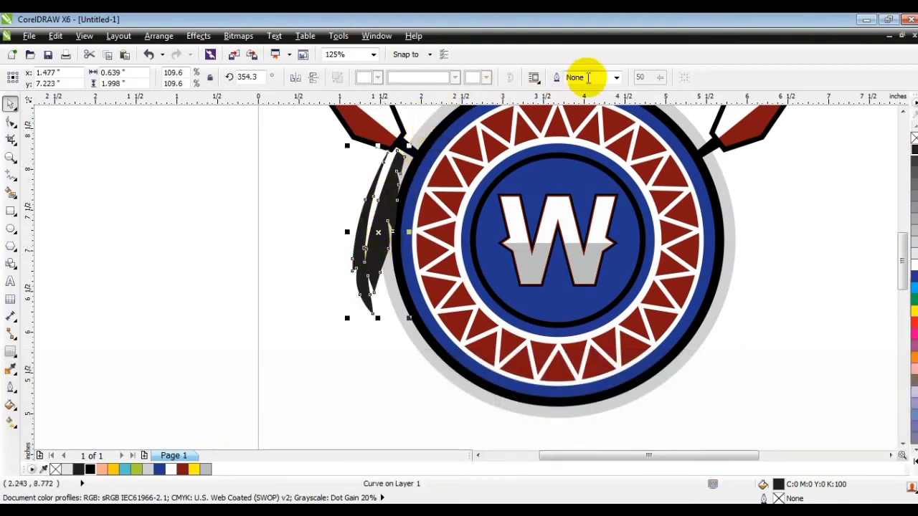
# Step: Give the feather a 6 pt black outline with rounded corners and line caps, placed behind the fill
pyautogui.click(615, 77)
pyautogui.click(575, 144)
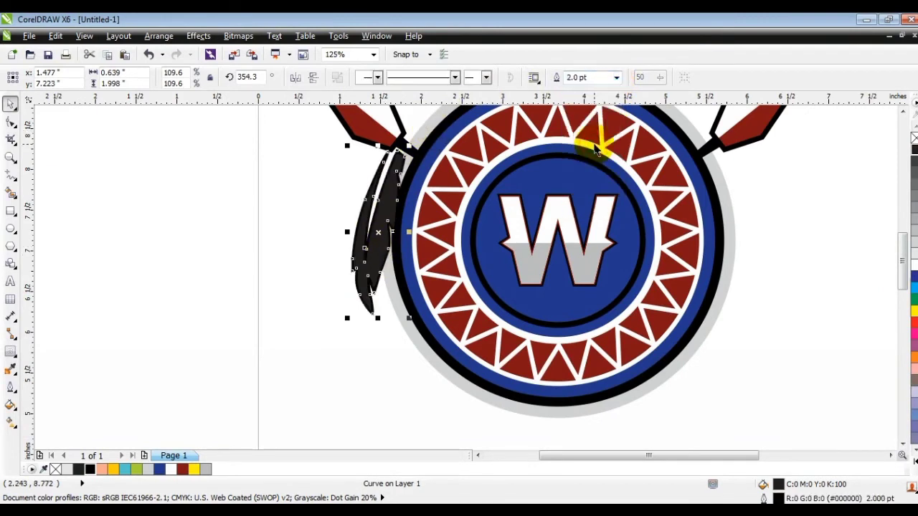
pyautogui.click(11, 393)
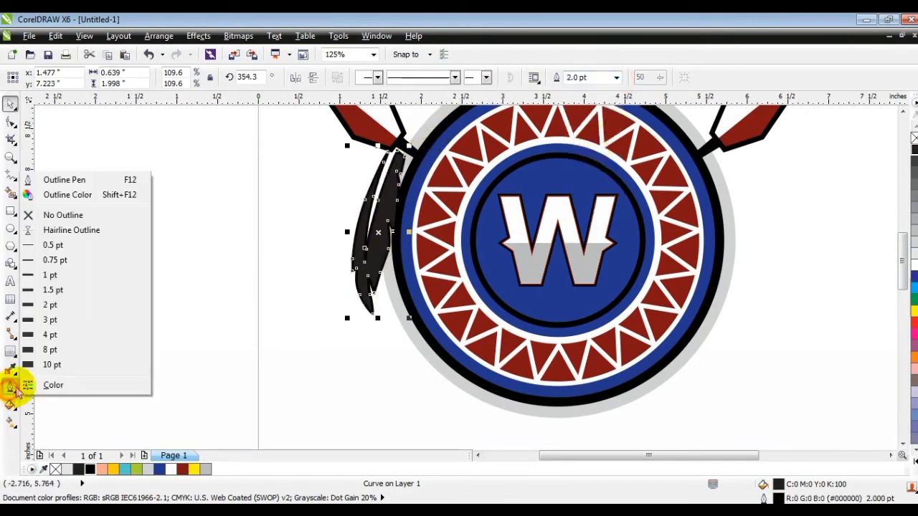
pyautogui.click(70, 180)
pyautogui.click(418, 326)
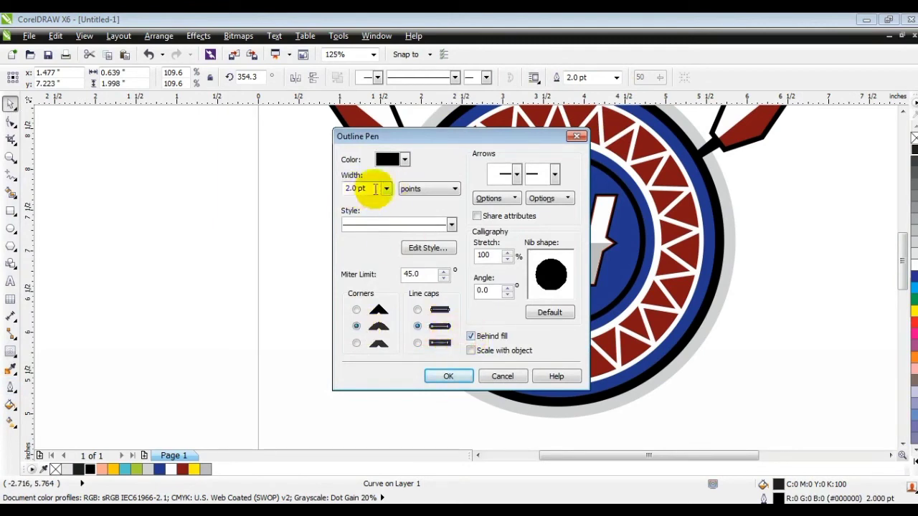
pyautogui.moveTo(381, 188); pyautogui.dragTo(332, 191)
pyautogui.write('6')
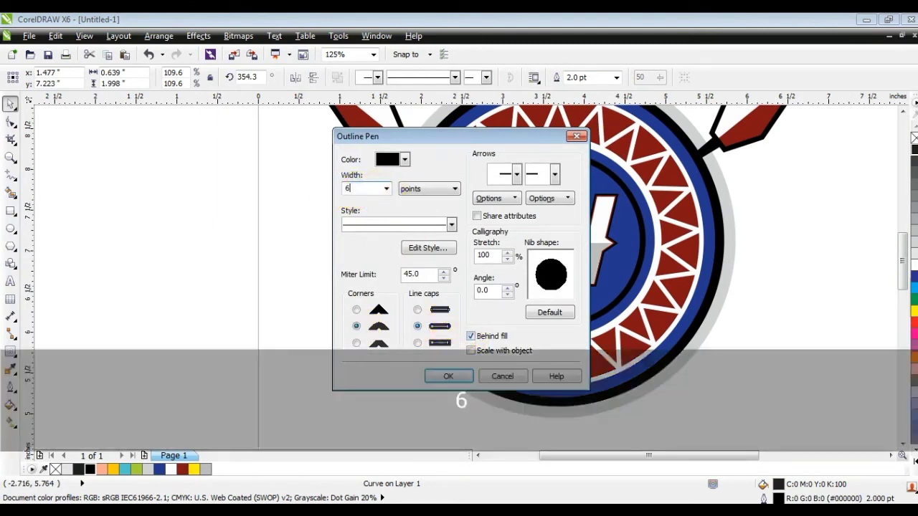
pyautogui.click(450, 375)
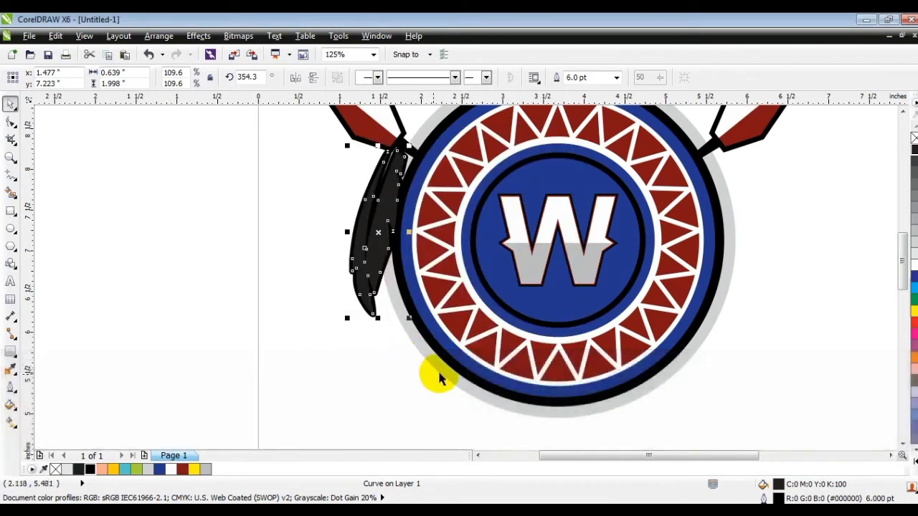
# Step: Fill the feather with white and set its outline width to 8 pt
pyautogui.click(909, 263)
pyautogui.click(205, 260)
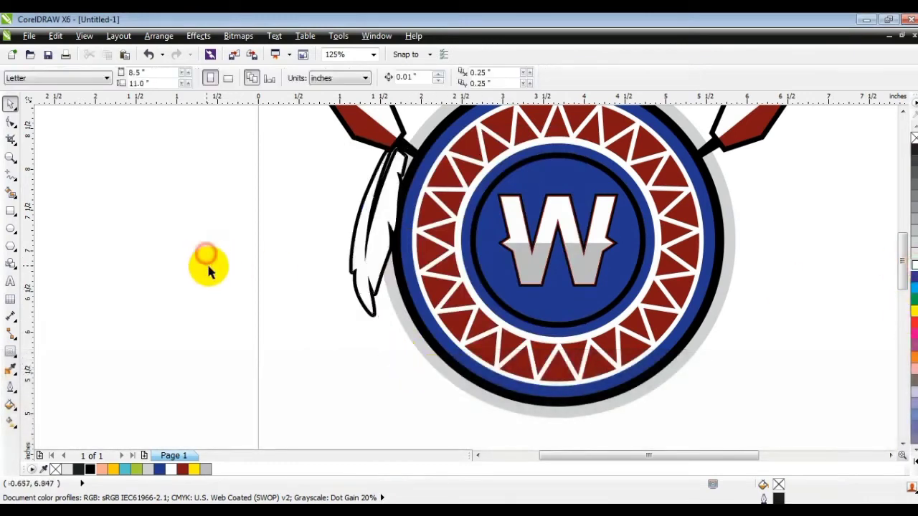
pyautogui.click(375, 258)
pyautogui.moveTo(604, 80); pyautogui.dragTo(563, 81)
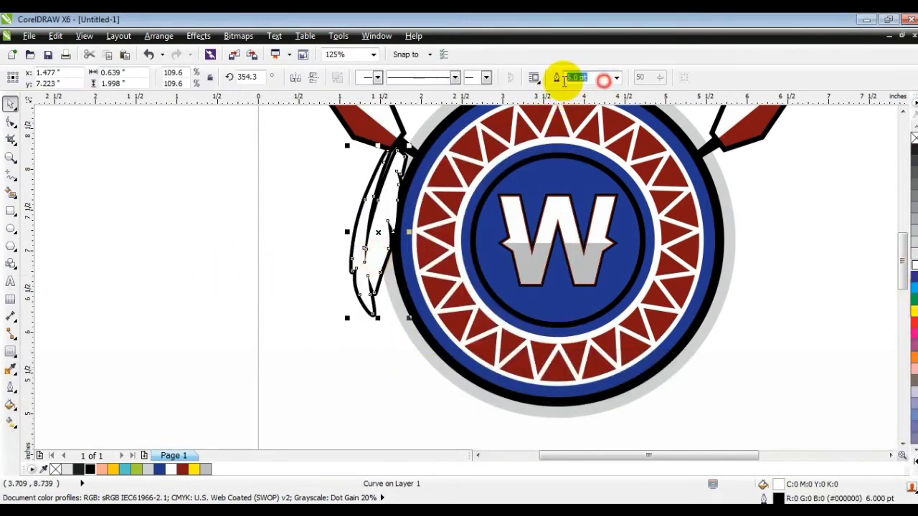
pyautogui.write('8')
pyautogui.press('Return')
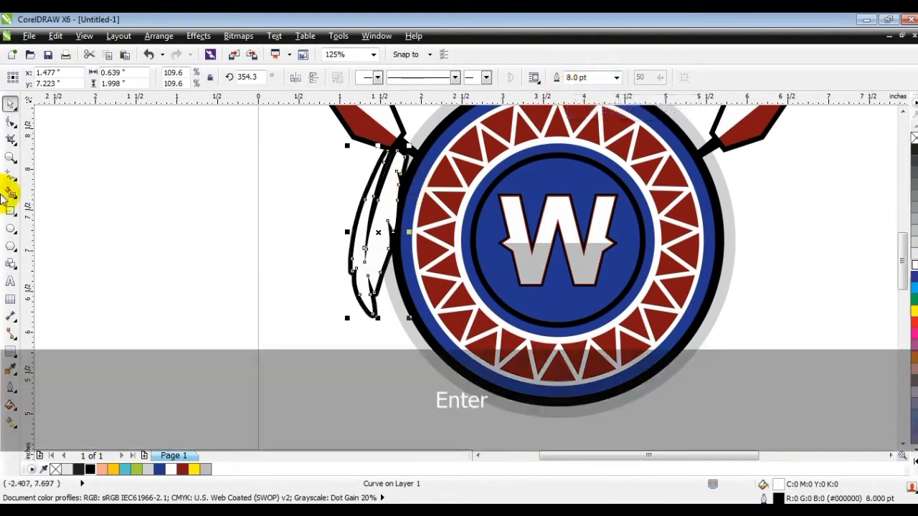
# Step: Draw a two-node line from the feather's top to its tip, convert it to a curve and bend it along the middle
pyautogui.click(11, 179)
pyautogui.press('Escape')
pyautogui.click(393, 143)
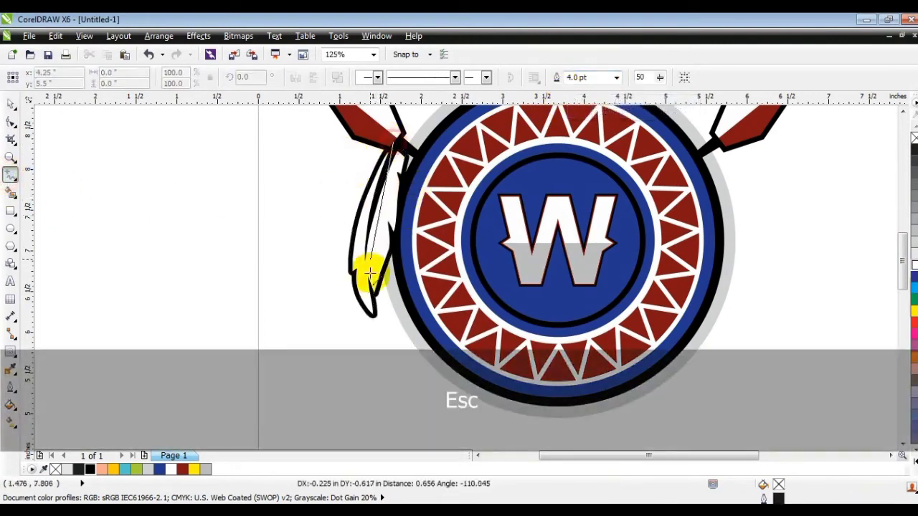
pyautogui.click(374, 320)
pyautogui.click(10, 122)
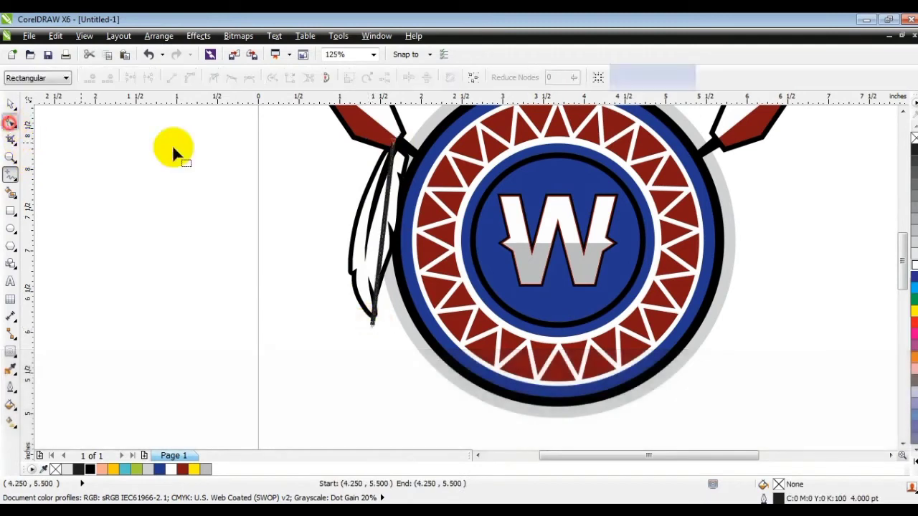
pyautogui.moveTo(271, 114); pyautogui.dragTo(397, 335)
pyautogui.click(191, 77)
pyautogui.moveTo(380, 235); pyautogui.dragTo(367, 248)
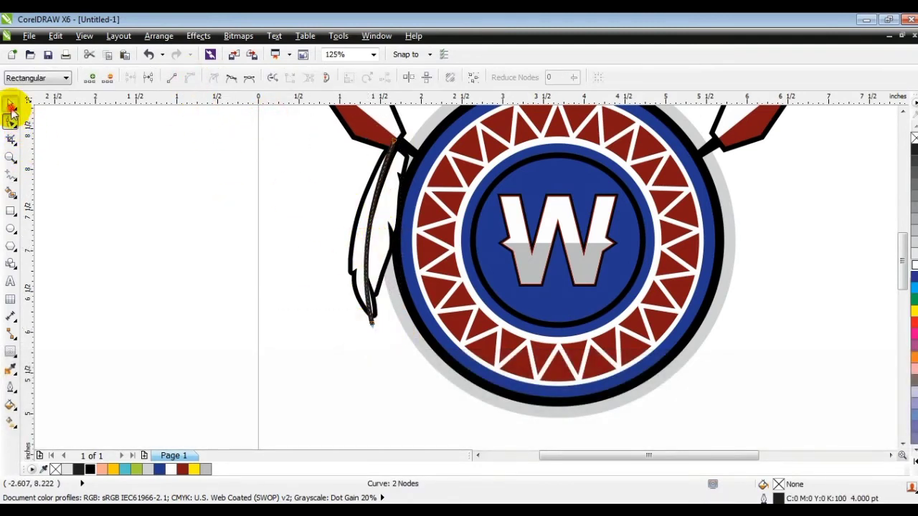
pyautogui.click(10, 105)
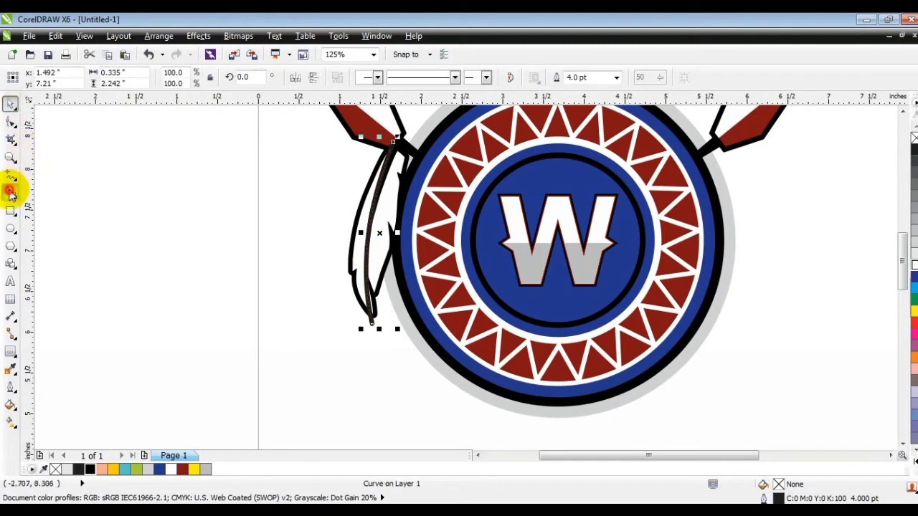
# Step: Smart-fill the feather's outer left portion with 50% black and delete the dividing curve
pyautogui.click(10, 192)
pyautogui.click(148, 78)
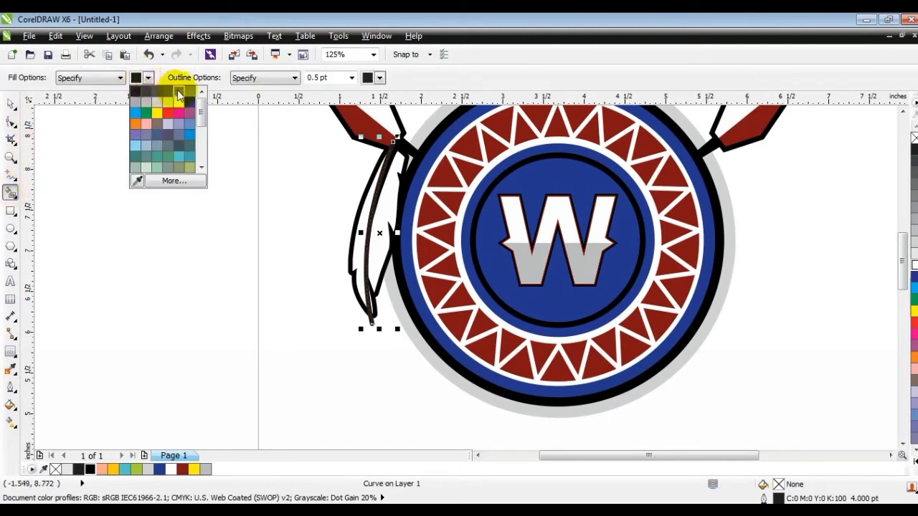
pyautogui.click(178, 90)
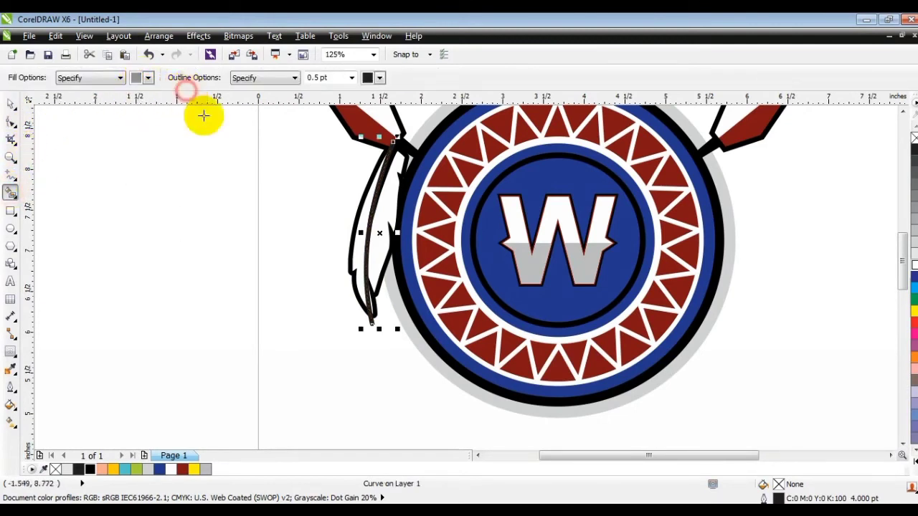
pyautogui.click(357, 265)
pyautogui.click(10, 103)
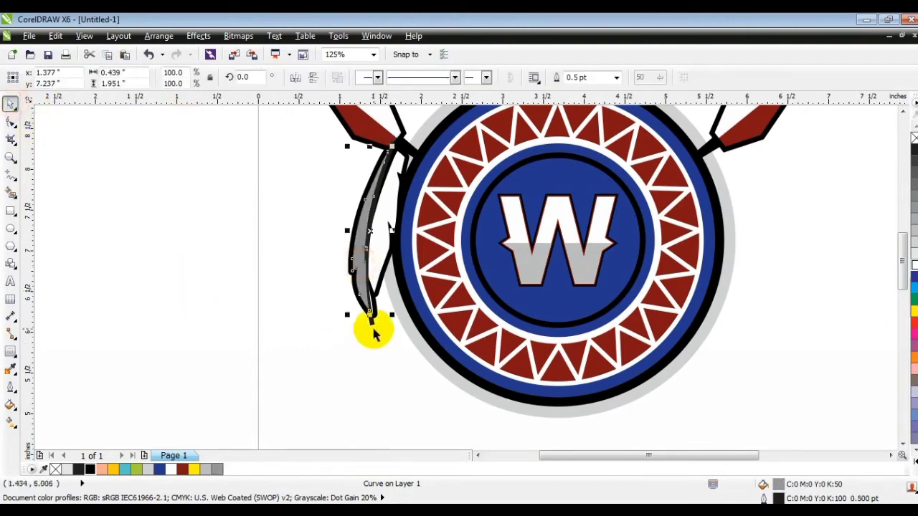
pyautogui.press('Delete')
pyautogui.click(354, 258)
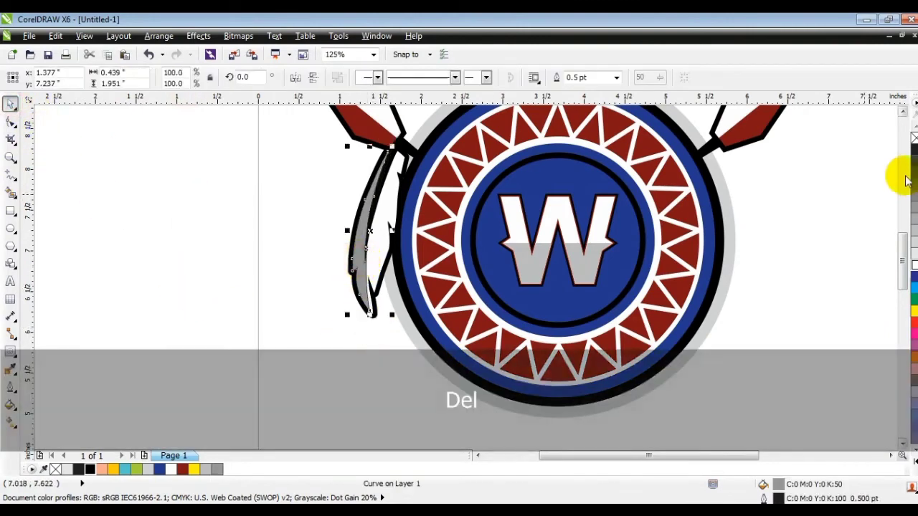
# Step: Mirror a copy of the two-tone feather onto the emblem's right side and group the copy's parts
pyautogui.moveTo(237, 142); pyautogui.dragTo(439, 334)
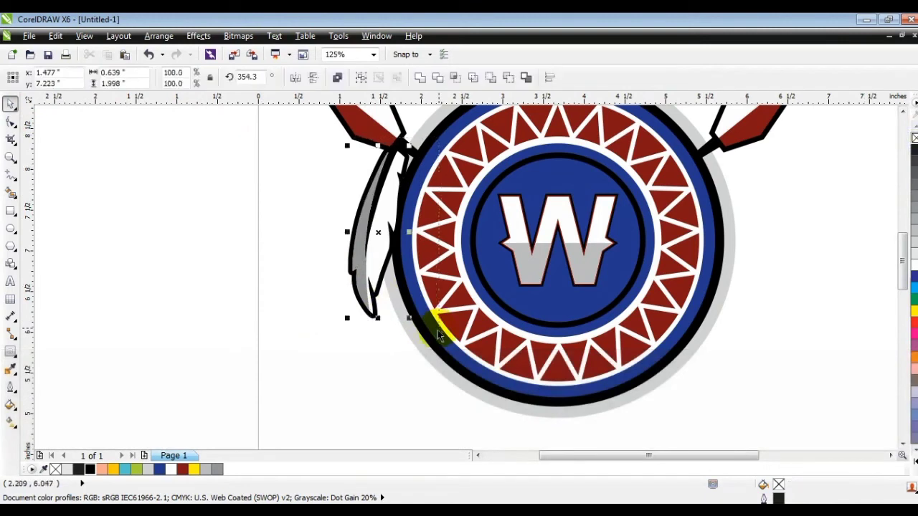
pyautogui.moveTo(346, 232); pyautogui.dragTo(729, 231)
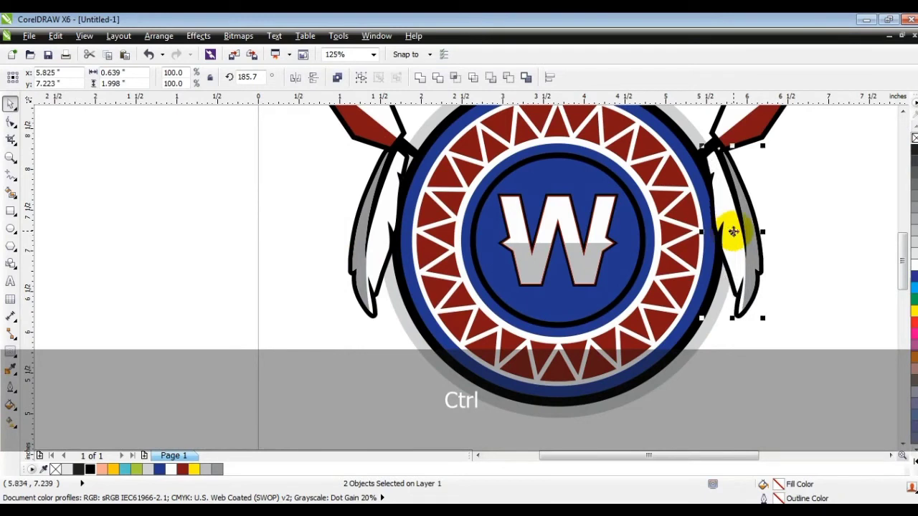
pyautogui.hotkey('ctrl', 'g')
# Step: Group the left feather's parts and shift the feather slightly inward toward the ring
pyautogui.moveTo(222, 120); pyautogui.dragTo(416, 323)
pyautogui.hotkey('ctrl', 'g')
pyautogui.moveTo(393, 228); pyautogui.dragTo(394, 229)
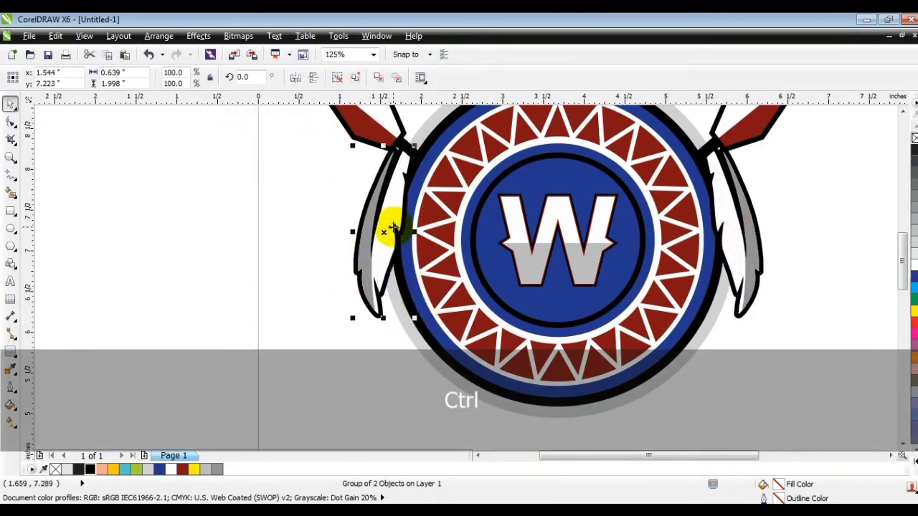
# Step: Group both feathers, centre the group horizontally on the emblem and raise it slightly to a y position of about 7.27 inches
pyautogui.keyDown('shift'); pyautogui.click(735, 200); pyautogui.keyUp('shift')
pyautogui.hotkey('ctrl', 'g')
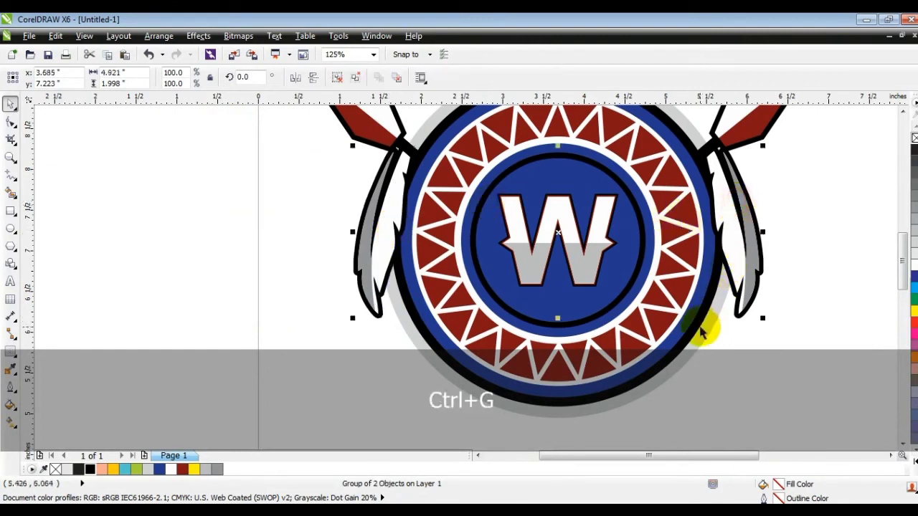
pyautogui.keyDown('shift'); pyautogui.click(695, 327); pyautogui.keyUp('shift')
pyautogui.press('Escape')
pyautogui.click(746, 252)
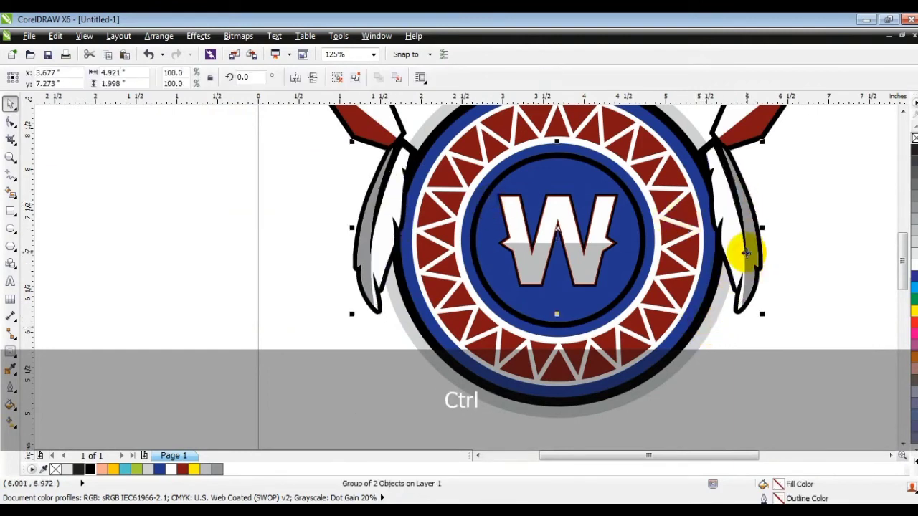
# Step: Add the artistic text "WARRIORS" in the empty area beside the emblem and make it bold
pyautogui.click(735, 131)
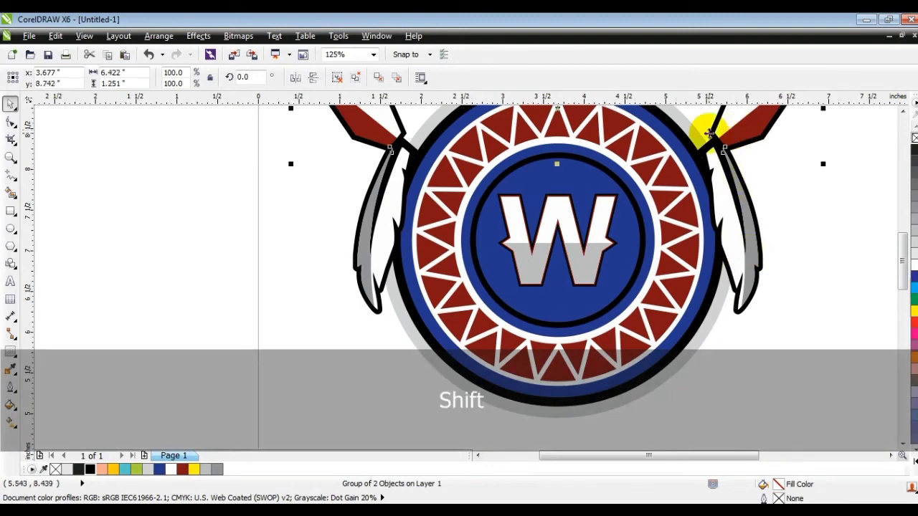
pyautogui.press('Escape')
pyautogui.press('F3')
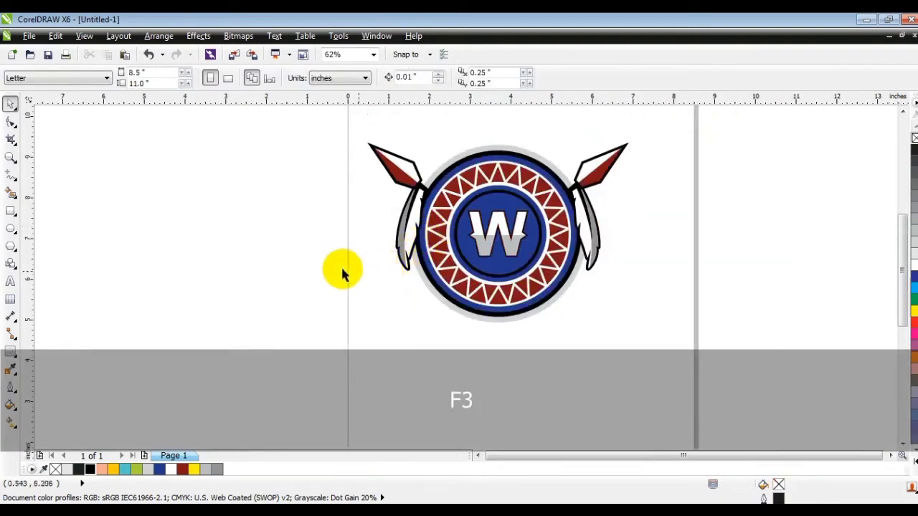
pyautogui.click(11, 157)
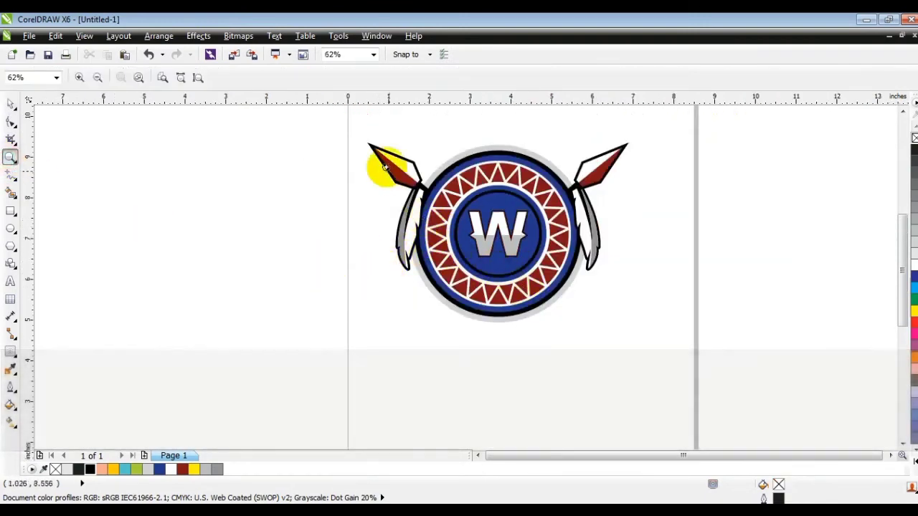
pyautogui.moveTo(331, 134); pyautogui.dragTo(738, 393)
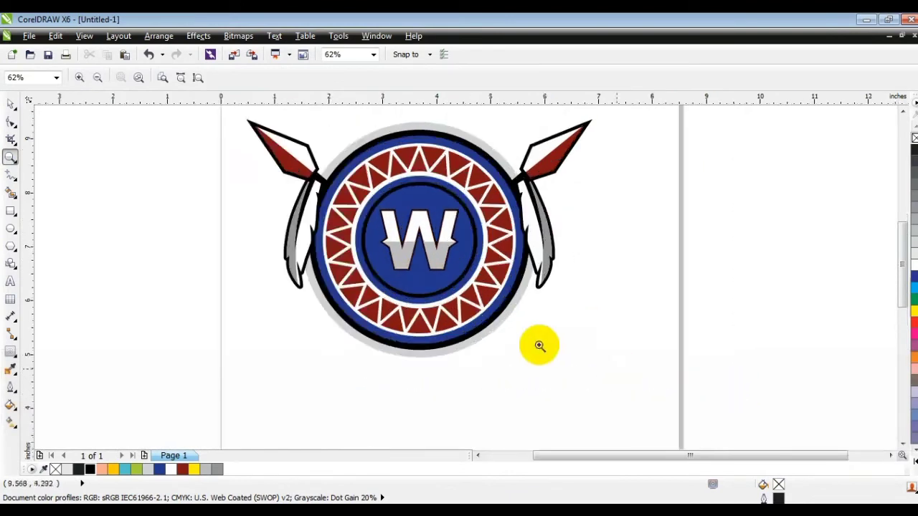
pyautogui.click(11, 281)
pyautogui.click(85, 297)
pyautogui.write('WARRIORS')
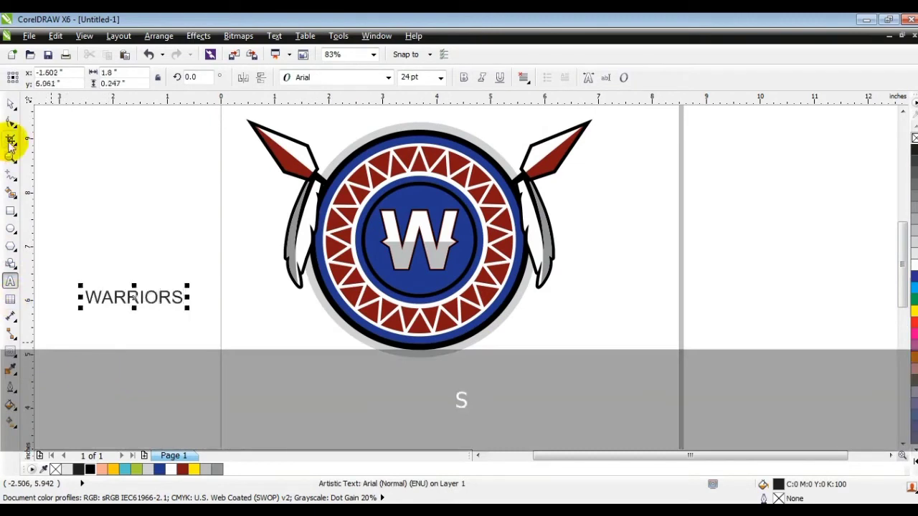
pyautogui.click(10, 103)
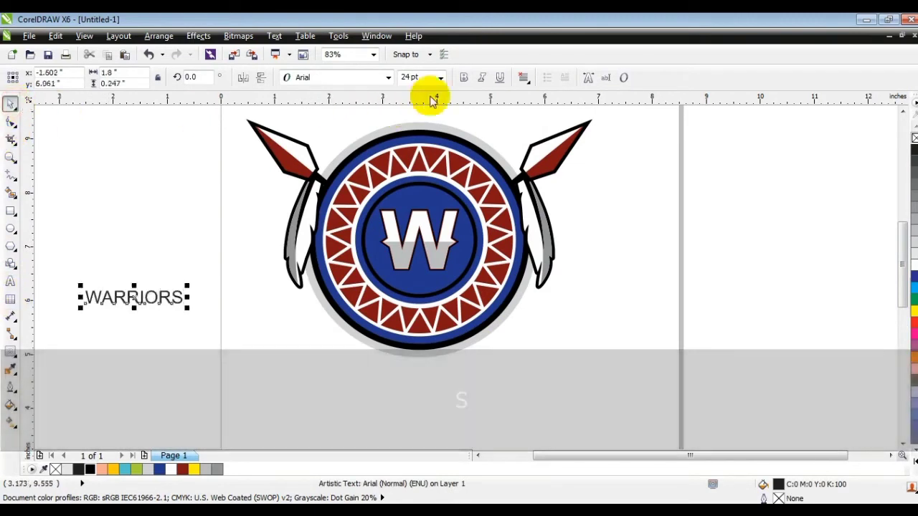
pyautogui.click(464, 77)
# Step: Place the WARRIORS text below the emblem, centred horizontally on it, and enlarge it to about 7.05 inches wide
pyautogui.moveTo(189, 307); pyautogui.dragTo(403, 386)
pyautogui.moveTo(351, 326); pyautogui.dragTo(508, 390)
pyautogui.keyDown('shift'); pyautogui.click(446, 349); pyautogui.keyUp('shift')
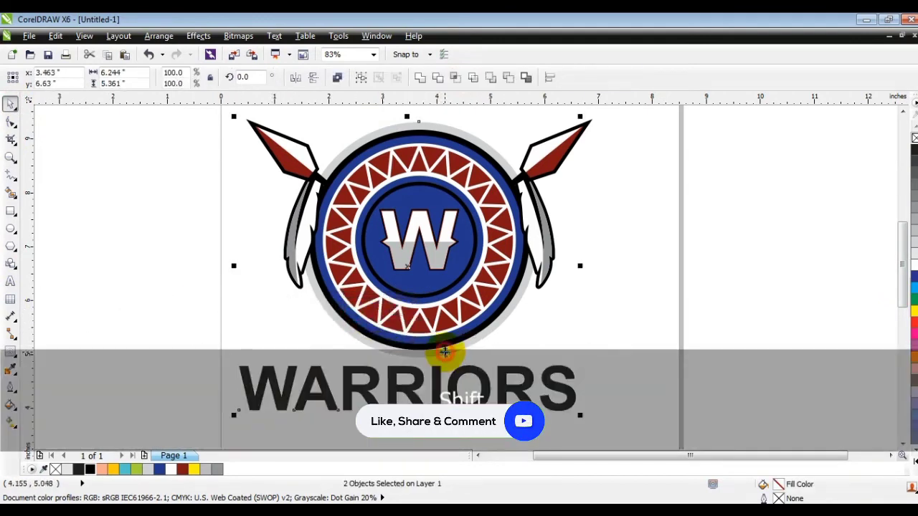
pyautogui.press('c')
pyautogui.click(218, 323)
pyautogui.click(403, 379)
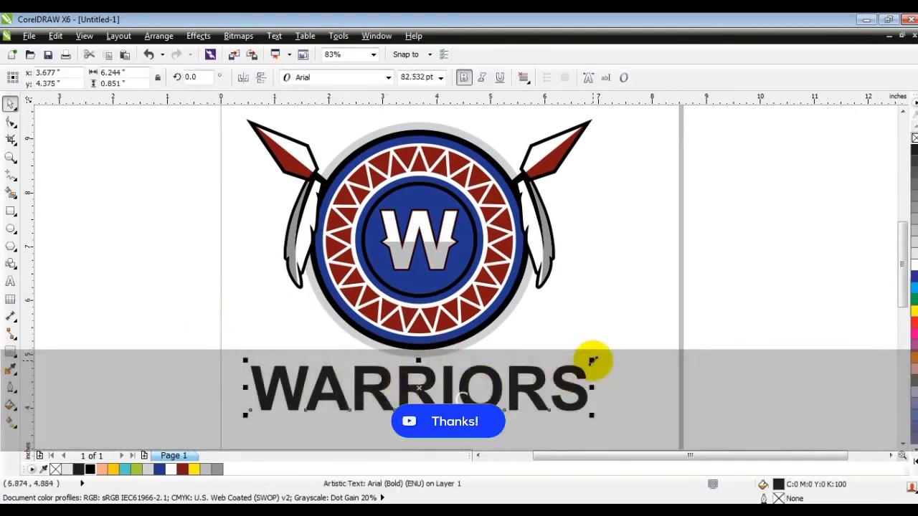
pyautogui.moveTo(603, 361); pyautogui.dragTo(610, 358)
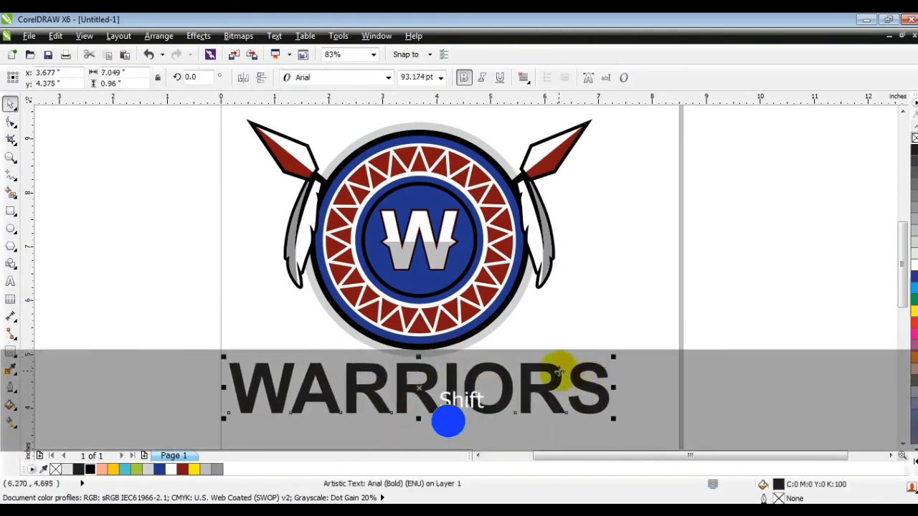
# Step: Convert the WARRIORS text to curves
pyautogui.click(158, 35)
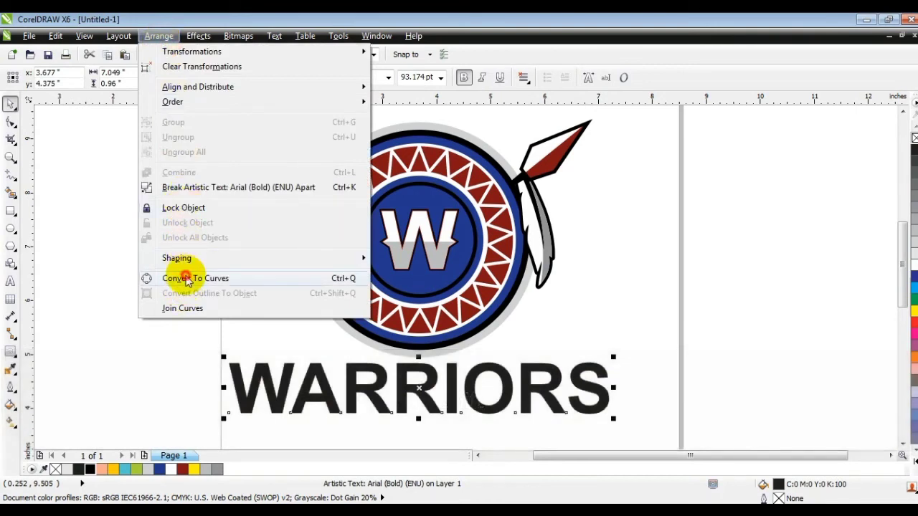
pyautogui.click(187, 278)
pyautogui.click(902, 445)
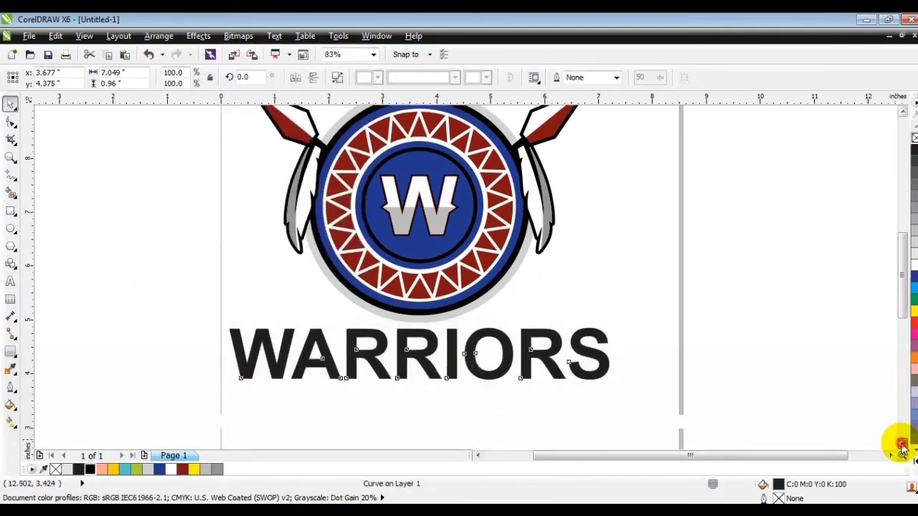
pyautogui.click(902, 444)
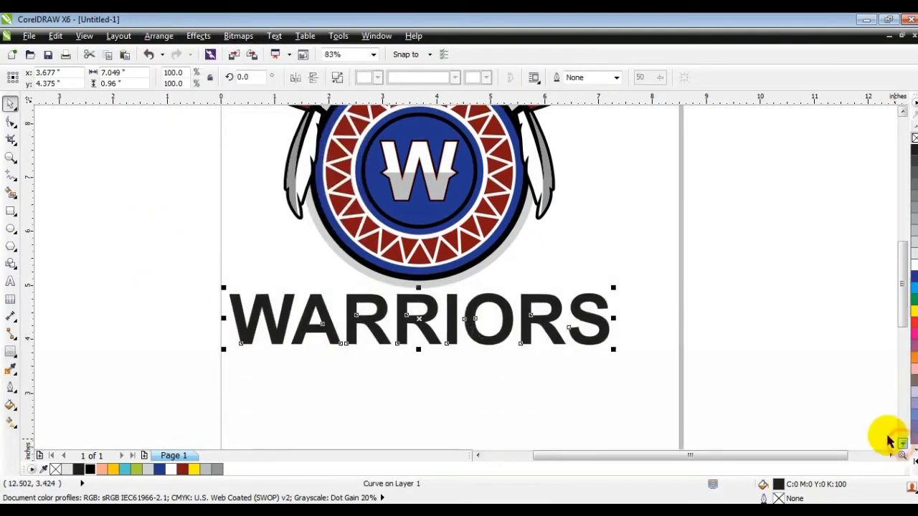
# Step: Apply an envelope to the WARRIORS lettering and delete its midpoint nodes, keeping only the four corners
pyautogui.click(15, 358)
pyautogui.click(53, 381)
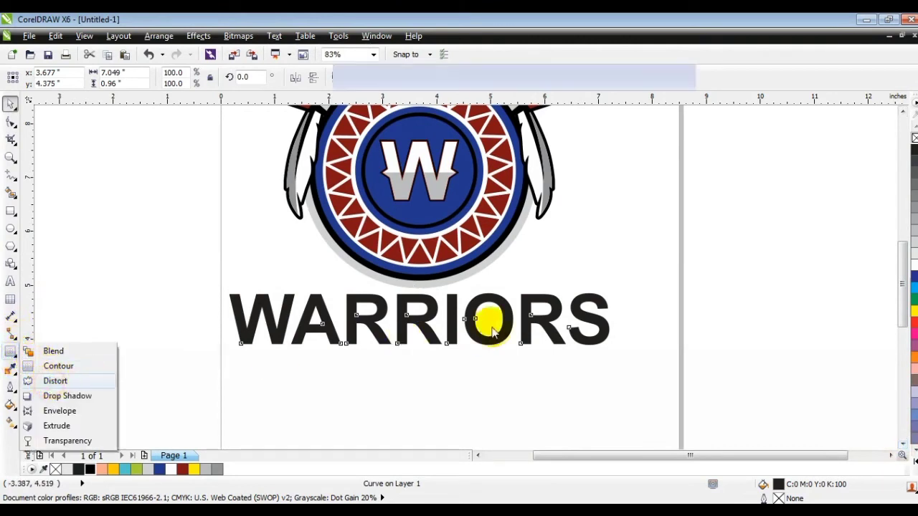
pyautogui.click(15, 360)
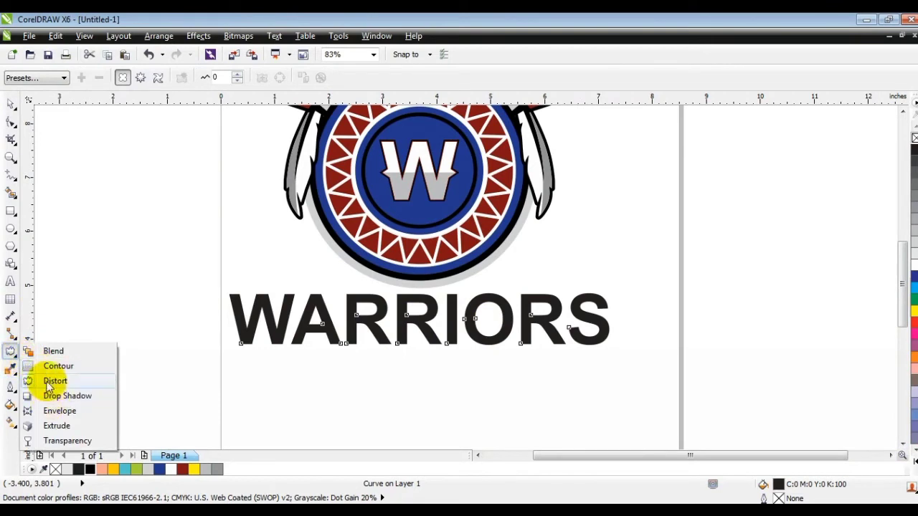
pyautogui.click(58, 411)
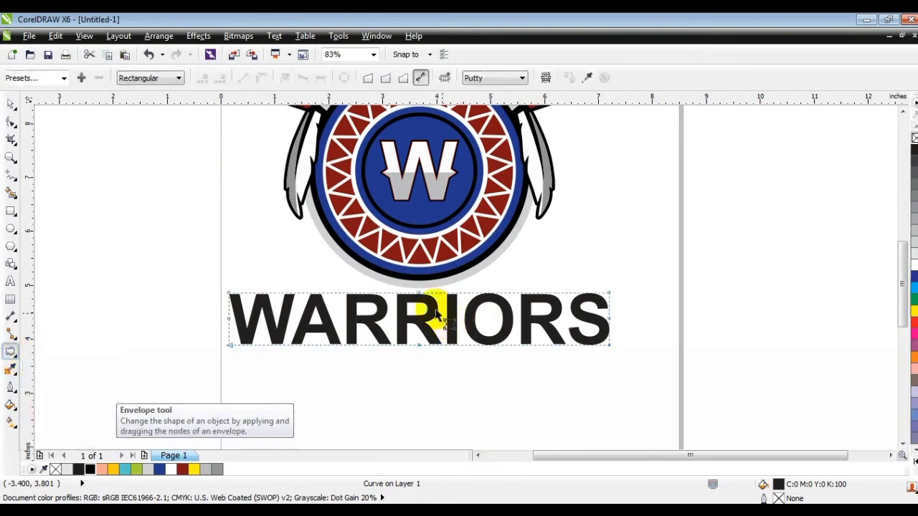
pyautogui.click(431, 308)
pyautogui.press('Delete')
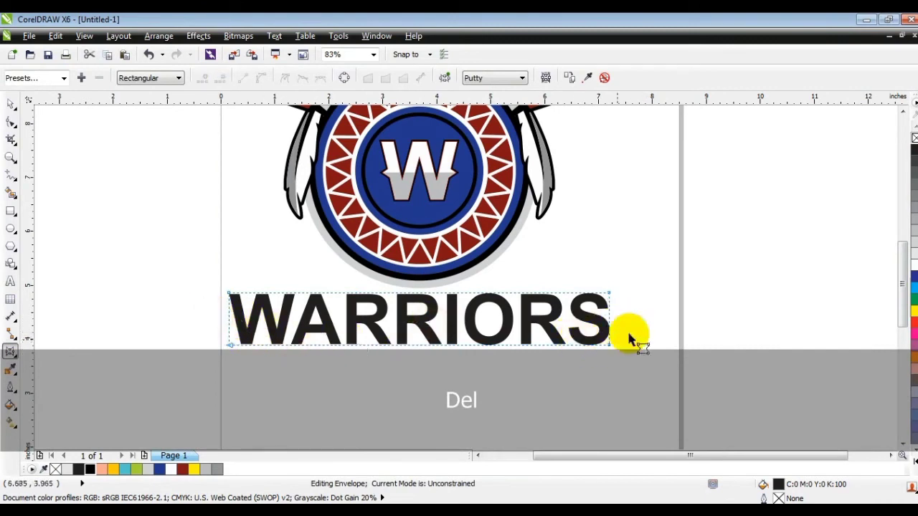
# Step: Convert all sides of the lettering's envelope to straight lines and back to curves
pyautogui.moveTo(649, 276); pyautogui.dragTo(188, 368)
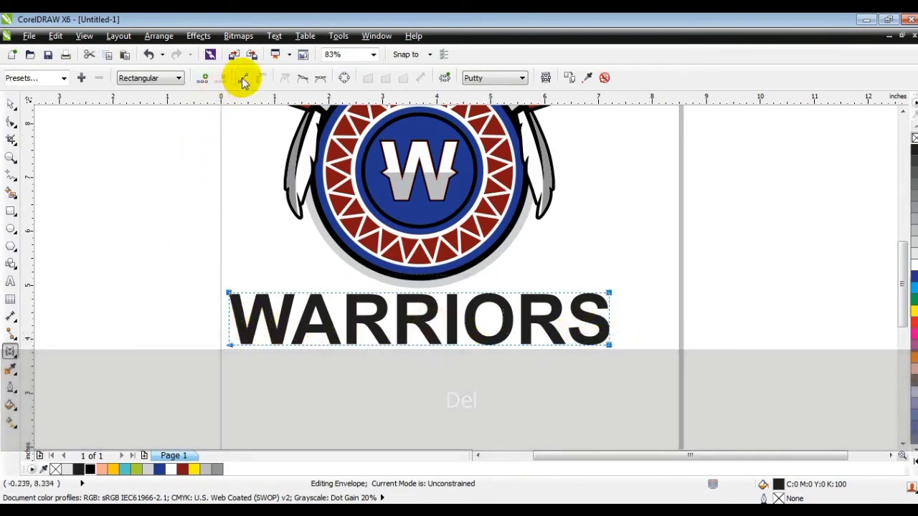
pyautogui.click(243, 78)
pyautogui.moveTo(189, 287); pyautogui.dragTo(621, 368)
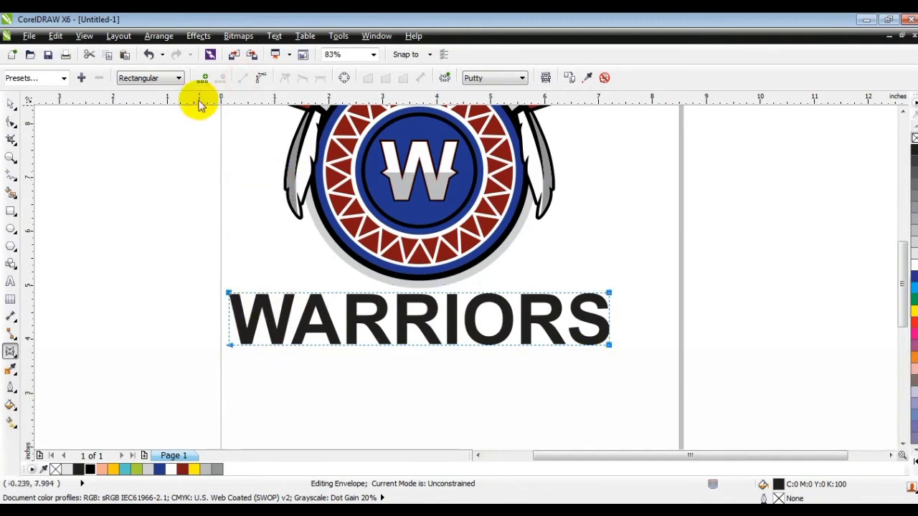
pyautogui.click(263, 78)
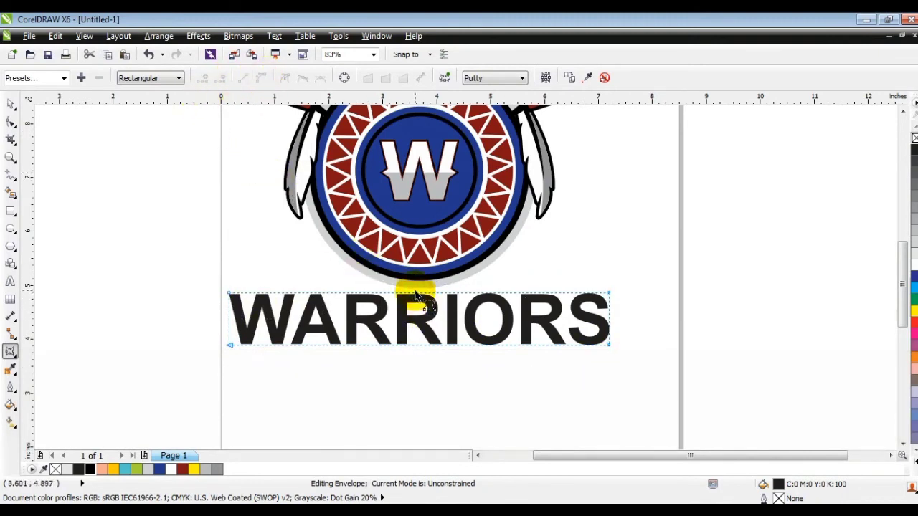
# Step: Bend the envelope's top edge downward and its bottom edge upward at the middle of the lettering
pyautogui.moveTo(413, 295); pyautogui.dragTo(413, 305)
pyautogui.moveTo(398, 348); pyautogui.dragTo(401, 340)
pyautogui.click(10, 106)
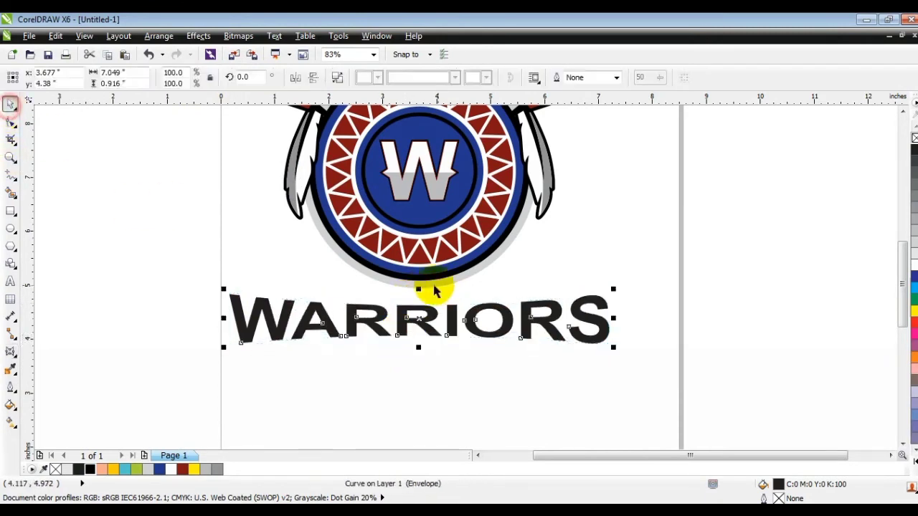
# Step: Stretch the WARRIORS lettering vertically to about 1.41 inches high and centre it horizontally on the emblem
pyautogui.moveTo(419, 289); pyautogui.dragTo(419, 275)
pyautogui.moveTo(454, 321); pyautogui.dragTo(453, 315)
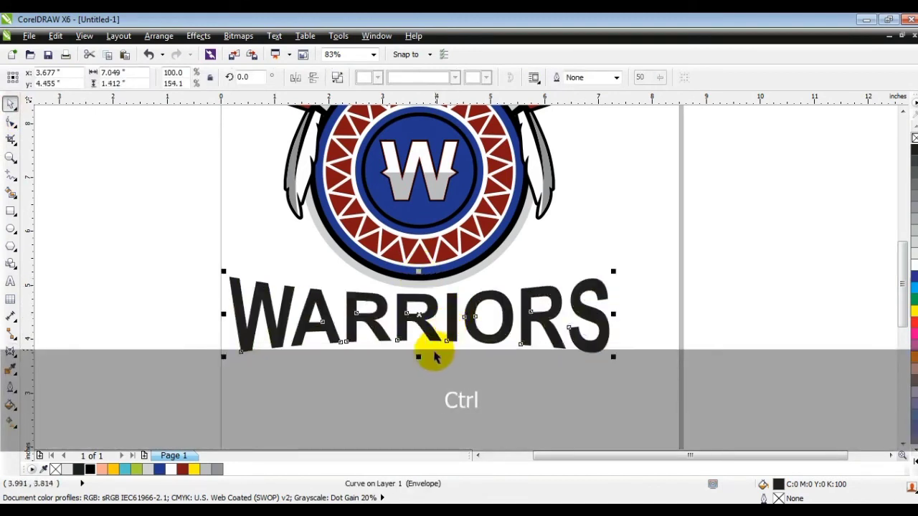
pyautogui.keyDown('shift'); pyautogui.click(425, 287); pyautogui.keyUp('shift')
pyautogui.click(418, 369)
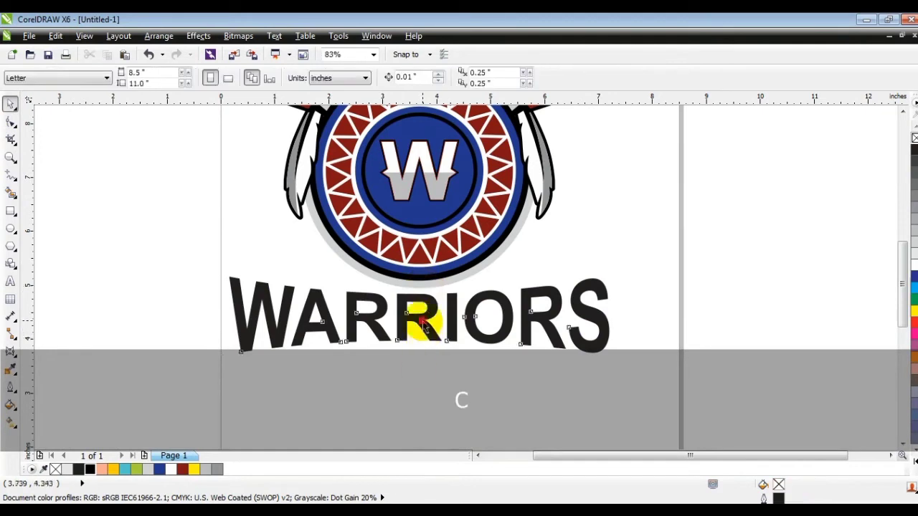
# Step: Lower the middle of the lettering envelope's top edge slightly
pyautogui.click(424, 323)
pyautogui.click(10, 123)
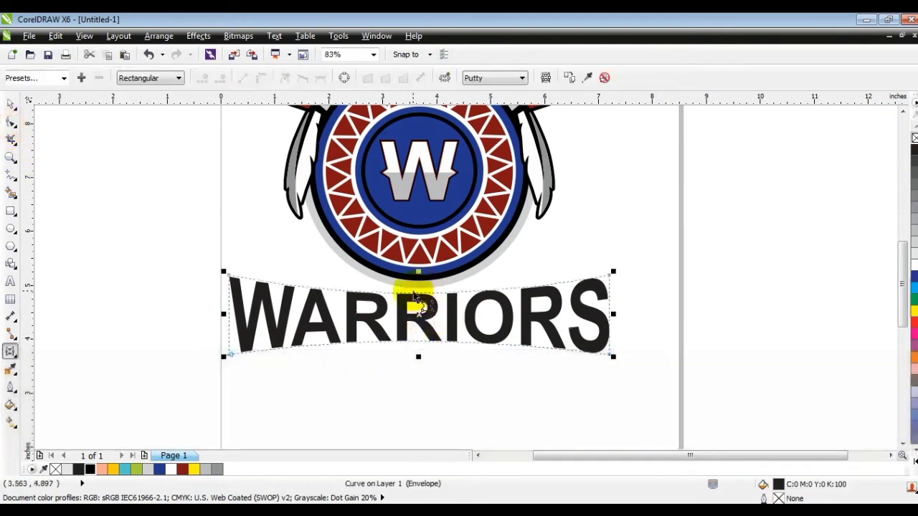
pyautogui.moveTo(418, 293); pyautogui.dragTo(417, 297)
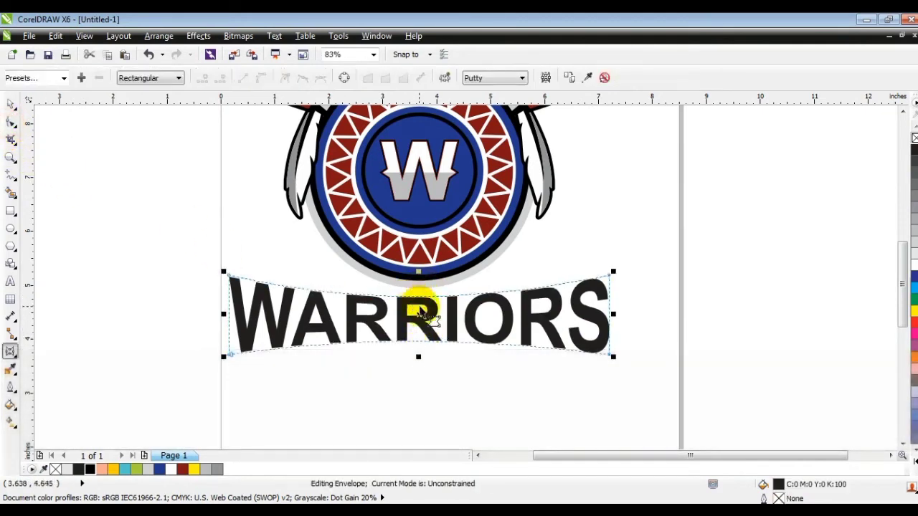
# Step: Narrow the WARRIORS lettering about its centre to about 6.24 inches wide and raise it to a y position of about 4.57 inches
pyautogui.click(15, 103)
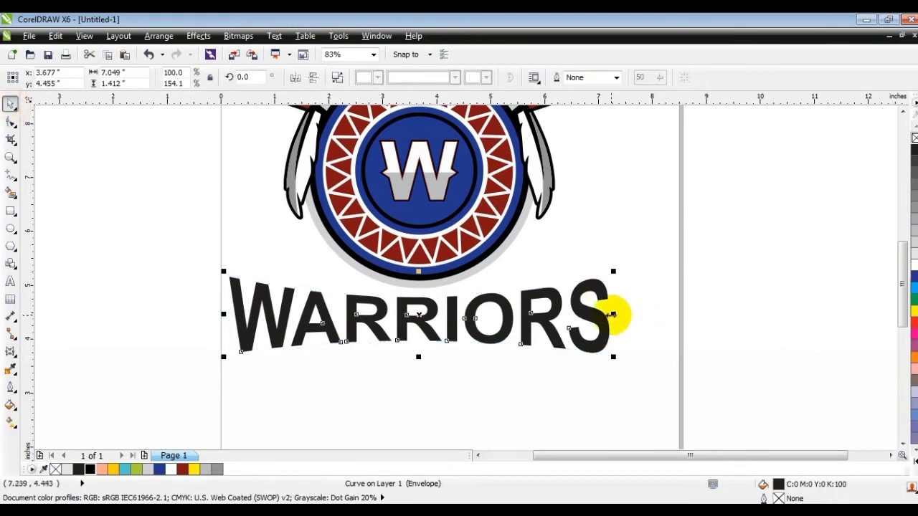
pyautogui.keyDown('shift'); pyautogui.moveTo(613, 314); pyautogui.dragTo(584, 314); pyautogui.keyUp('shift')
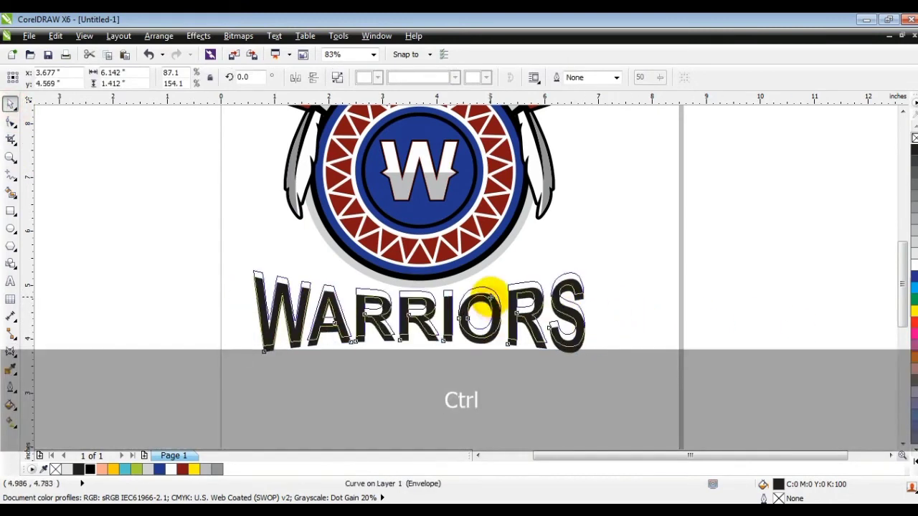
pyautogui.keyDown('ctrl'); pyautogui.moveTo(486, 298); pyautogui.dragTo(592, 311); pyautogui.keyUp('ctrl')
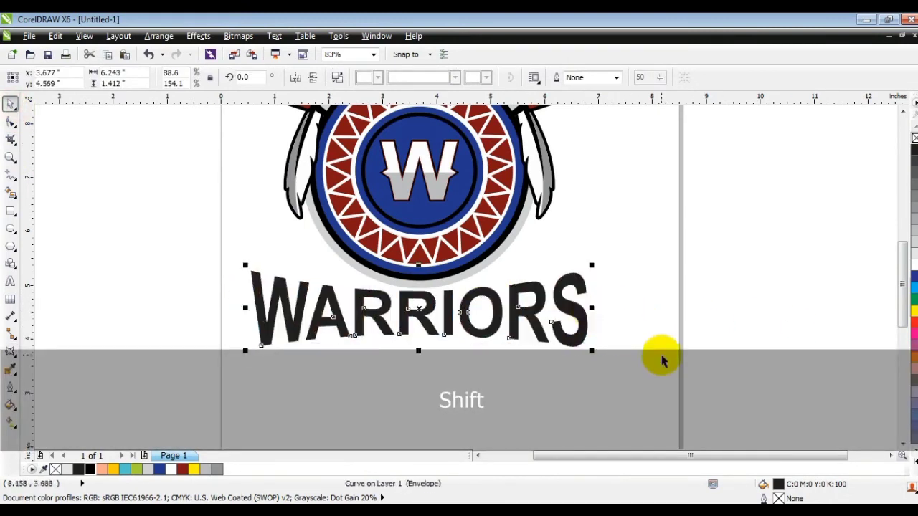
# Step: Give the WARRIORS lettering a yellow 24 pt outline with mitered corners, placed behind the fill
pyautogui.click(16, 387)
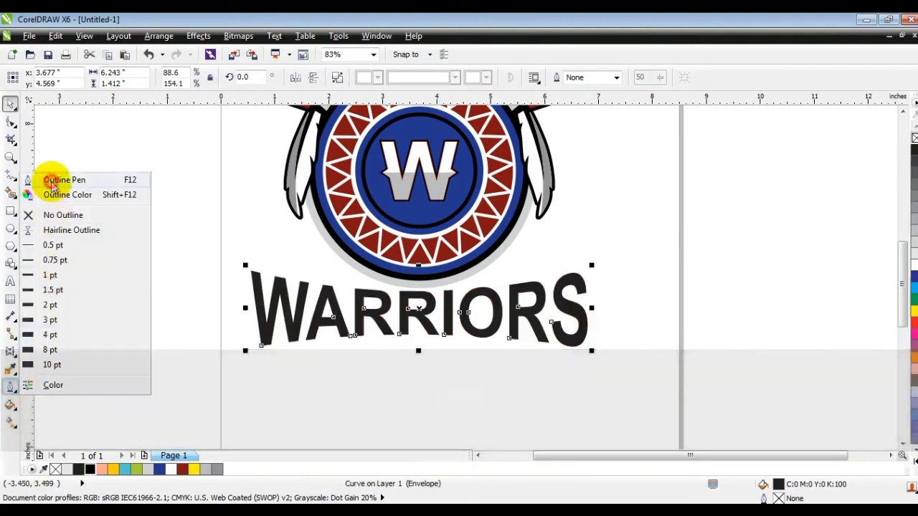
pyautogui.click(54, 180)
pyautogui.click(386, 188)
pyautogui.click(355, 309)
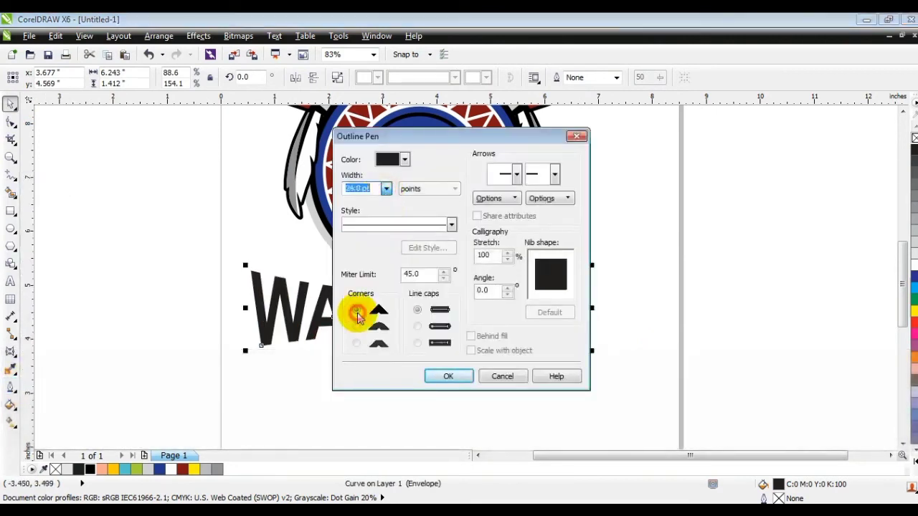
pyautogui.click(470, 336)
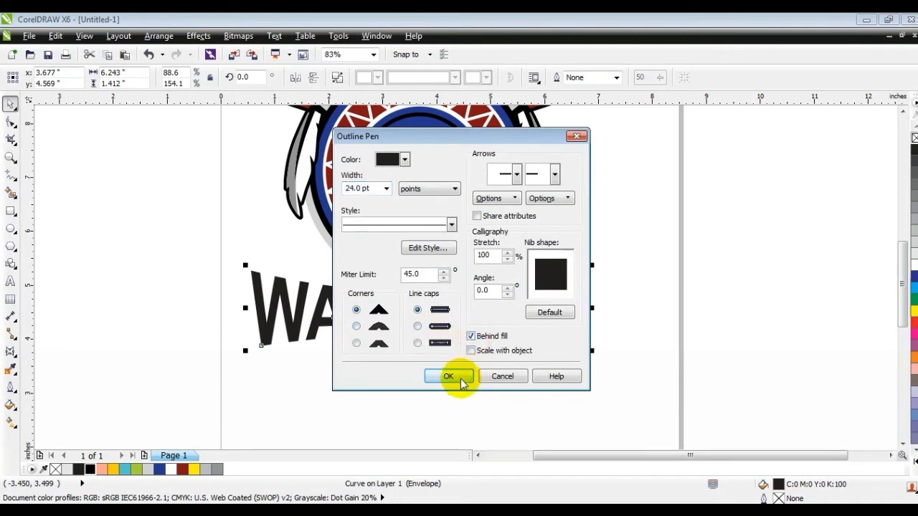
pyautogui.click(449, 377)
pyautogui.rightClick(913, 310)
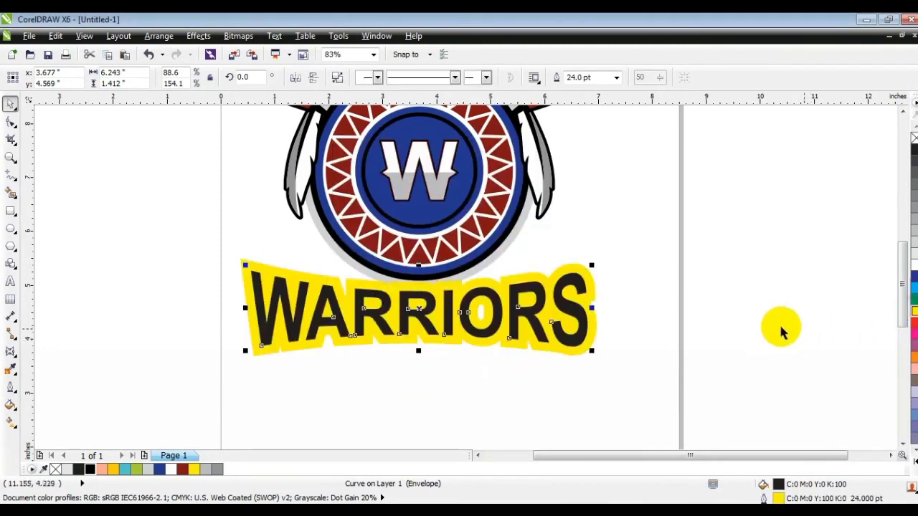
# Step: Convert the enveloped lettering to curves and fill it with C100 M100 Y100 K100 black
pyautogui.click(158, 36)
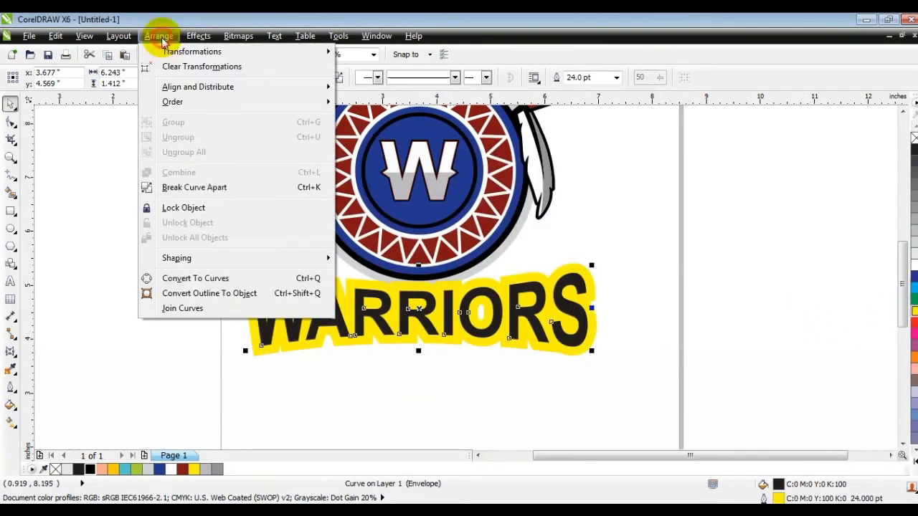
pyautogui.click(187, 282)
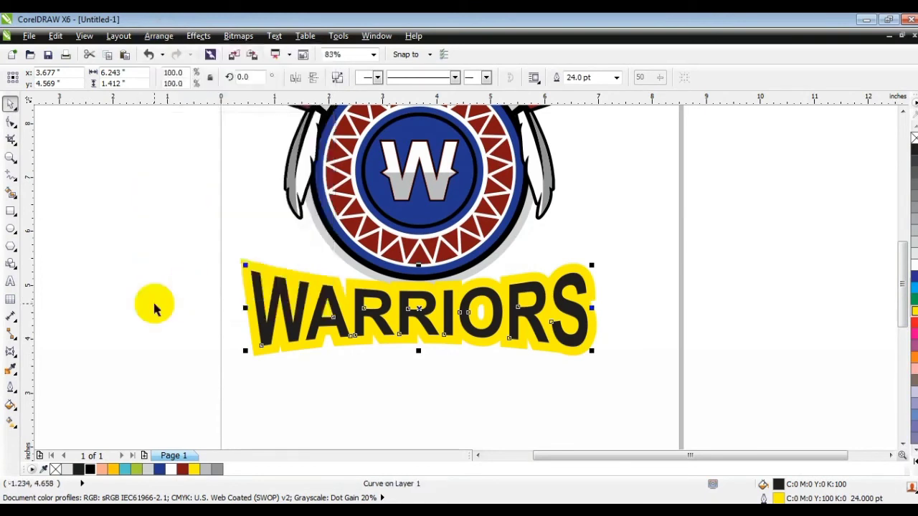
pyautogui.click(914, 274)
pyautogui.click(617, 267)
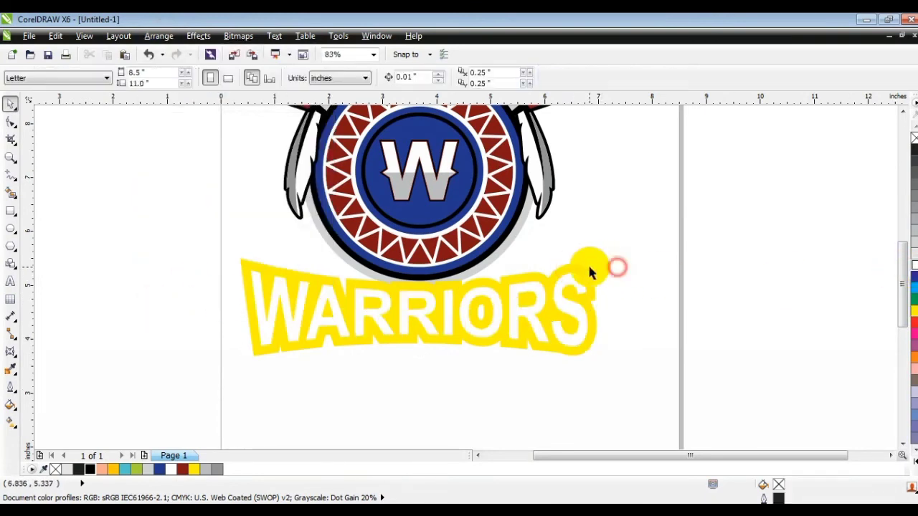
pyautogui.click(588, 268)
pyautogui.click(90, 470)
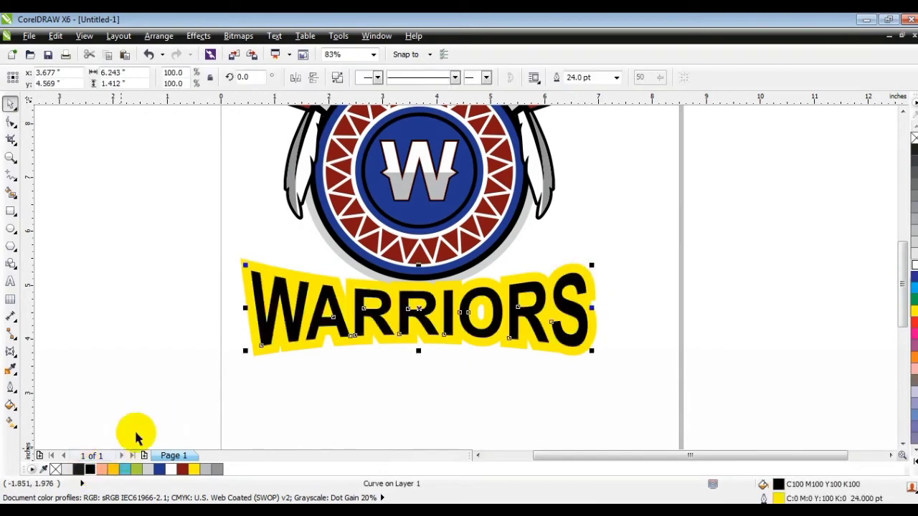
# Step: Convert the WARRIORS lettering's yellow outline into a separate object behind the letters, keeping its position
pyautogui.hotkey('ctrl', 'z')
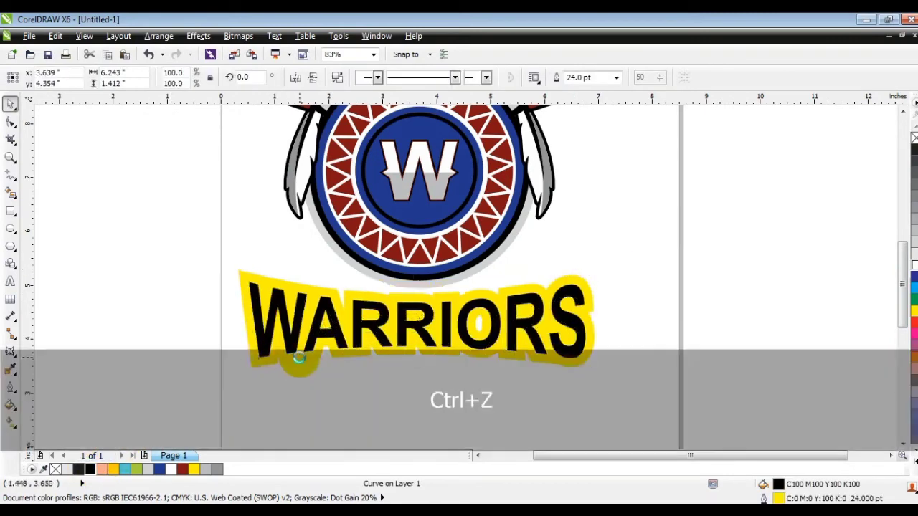
pyautogui.click(158, 35)
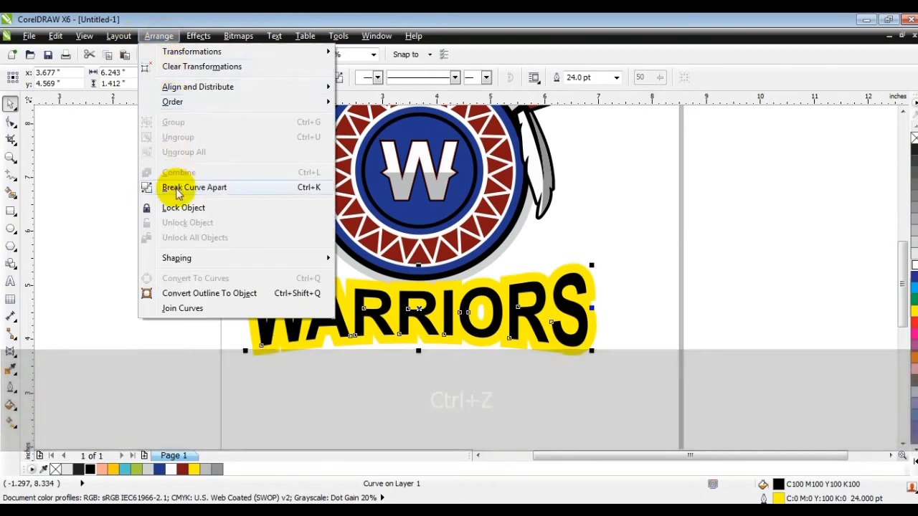
pyautogui.click(180, 294)
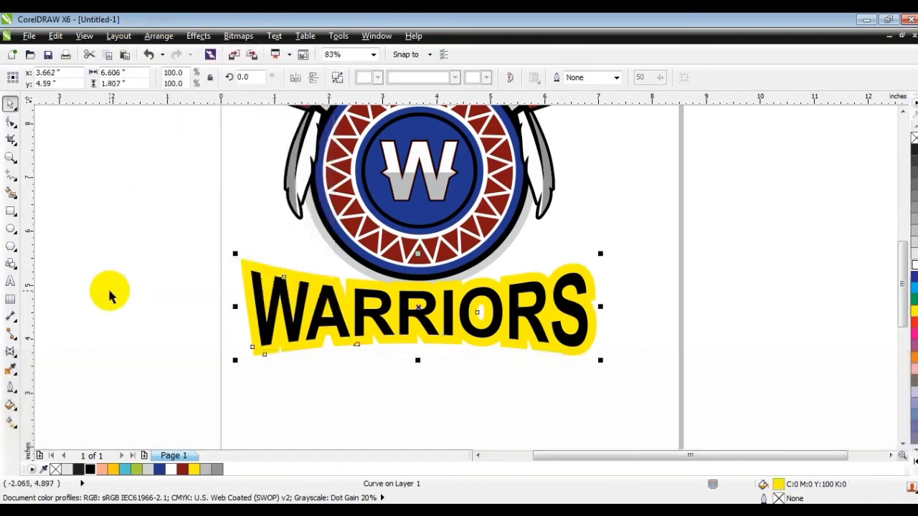
pyautogui.click(110, 292)
pyautogui.moveTo(248, 267); pyautogui.dragTo(226, 265)
pyautogui.hotkey('ctrl', 'z')
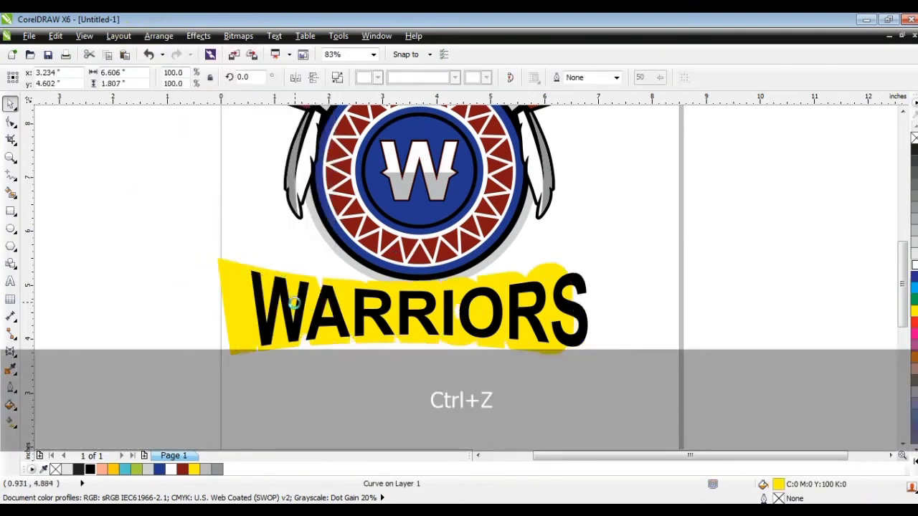
# Step: Fill the WARRIORS letters white and the outline shape behind them with C100 M100 Y100 K100 black
pyautogui.click(173, 467)
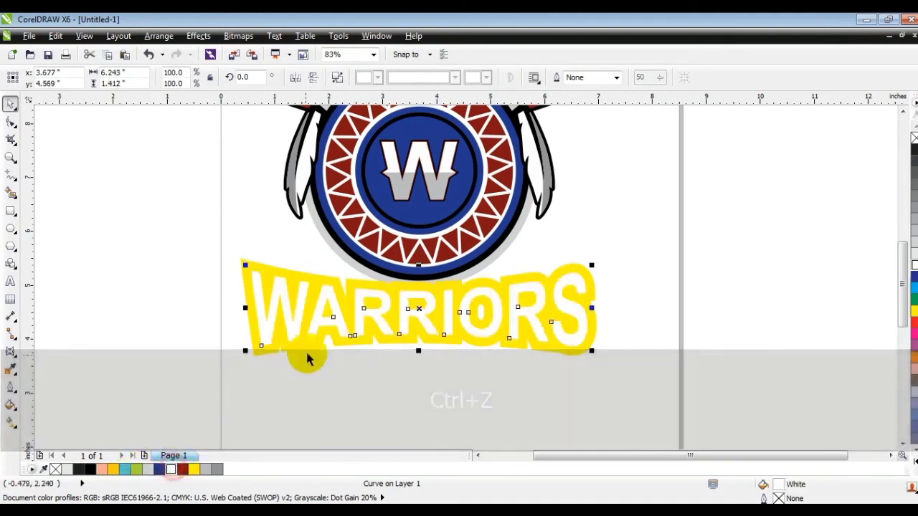
pyautogui.click(311, 348)
pyautogui.click(91, 470)
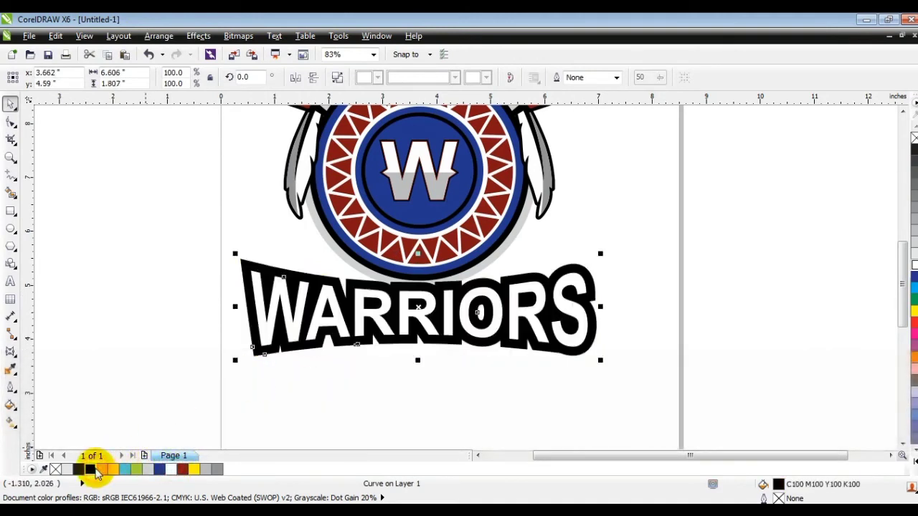
pyautogui.click(641, 311)
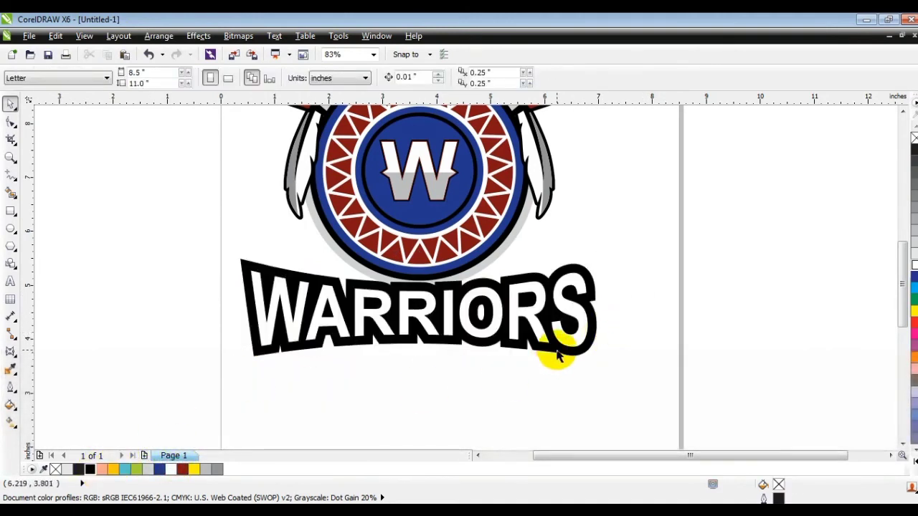
# Step: Draw a rectangle about 4.53 by 0.60 inches just below the lettering and fill it with C100 M93 Y2 K4 blue
pyautogui.click(10, 212)
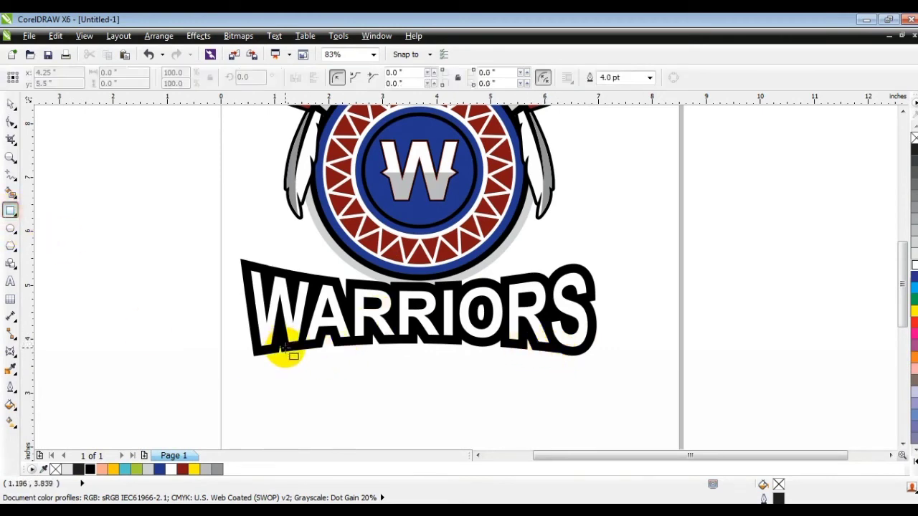
pyautogui.moveTo(286, 349); pyautogui.dragTo(533, 385)
pyautogui.click(10, 122)
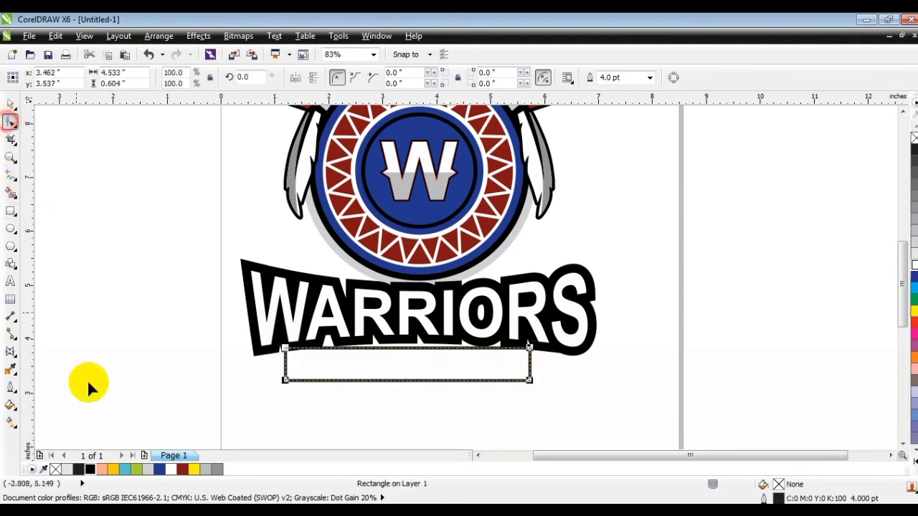
pyautogui.click(160, 469)
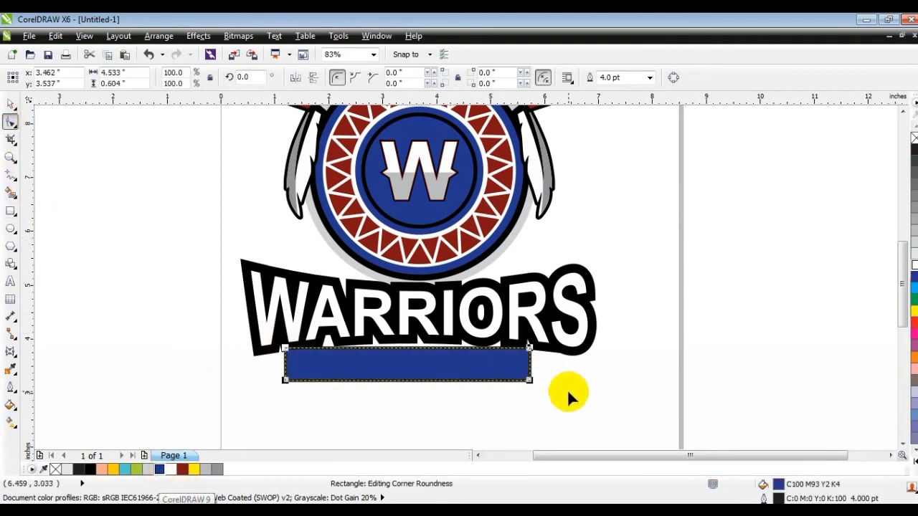
# Step: Convert the blue rectangle to curves, arch its long edges upward into a banner, and centre it horizontally on the lettering's black shape
pyautogui.hotkey('ctrl', 'q')
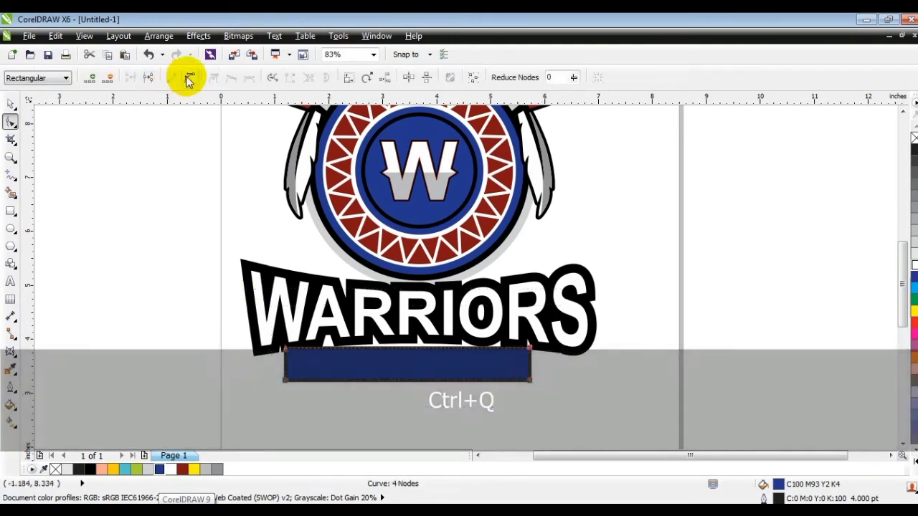
pyautogui.moveTo(407, 355); pyautogui.dragTo(403, 339)
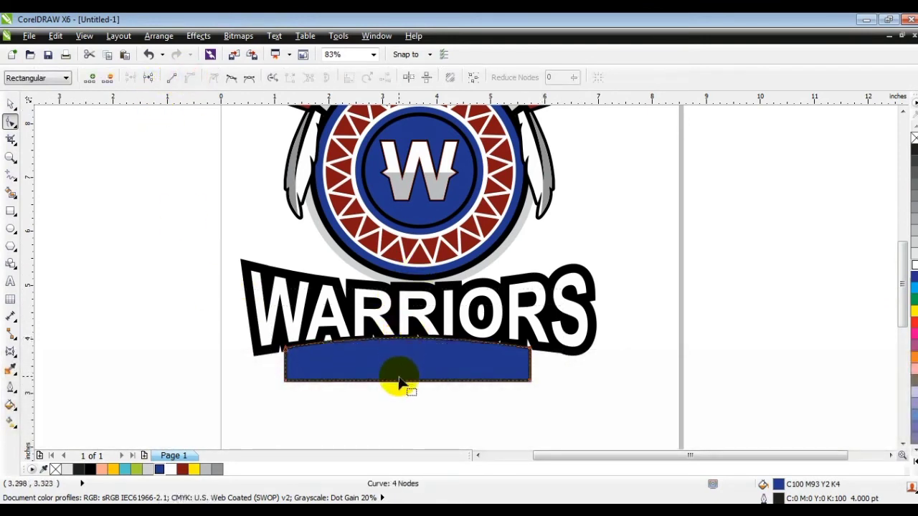
pyautogui.moveTo(405, 382); pyautogui.dragTo(406, 374)
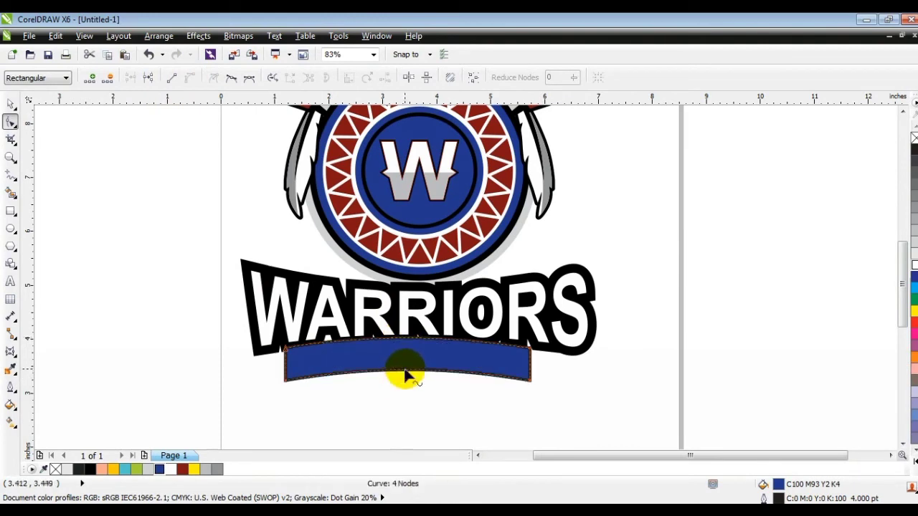
pyautogui.click(10, 104)
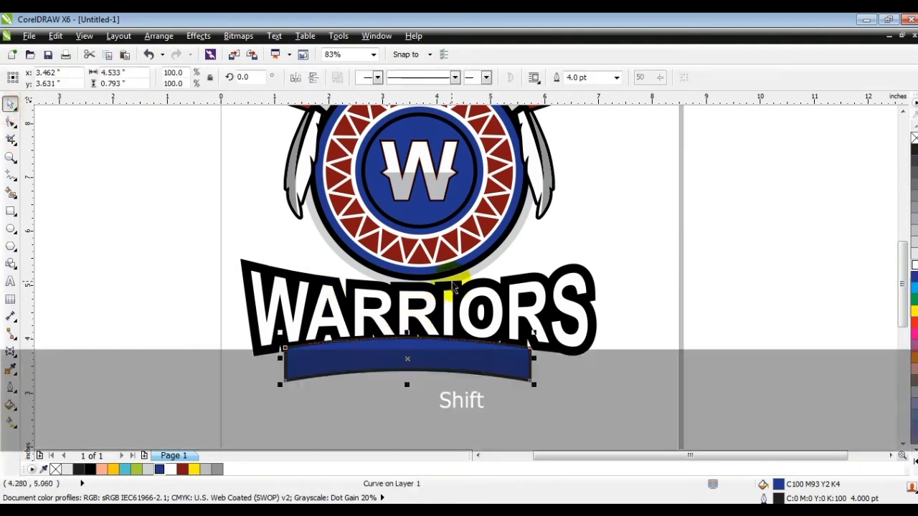
pyautogui.keyDown('shift'); pyautogui.click(452, 287); pyautogui.keyUp('shift')
pyautogui.press('c')
pyautogui.click(79, 300)
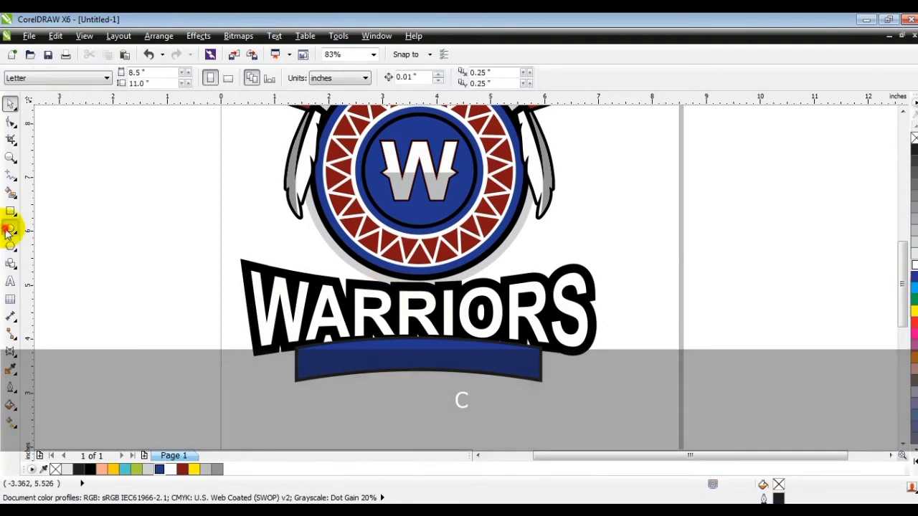
# Step: Draw an ellipse about 10.2 by 1.84 inches, fill it grey, and PowerClip it inside the white lettering as lower-half shading
pyautogui.click(10, 229)
pyautogui.moveTo(131, 409); pyautogui.dragTo(682, 311)
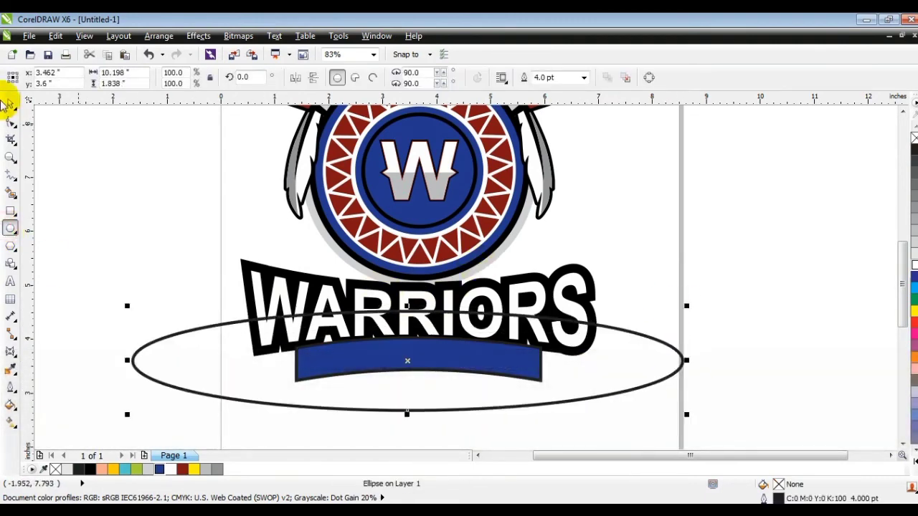
pyautogui.click(6, 104)
pyautogui.click(217, 469)
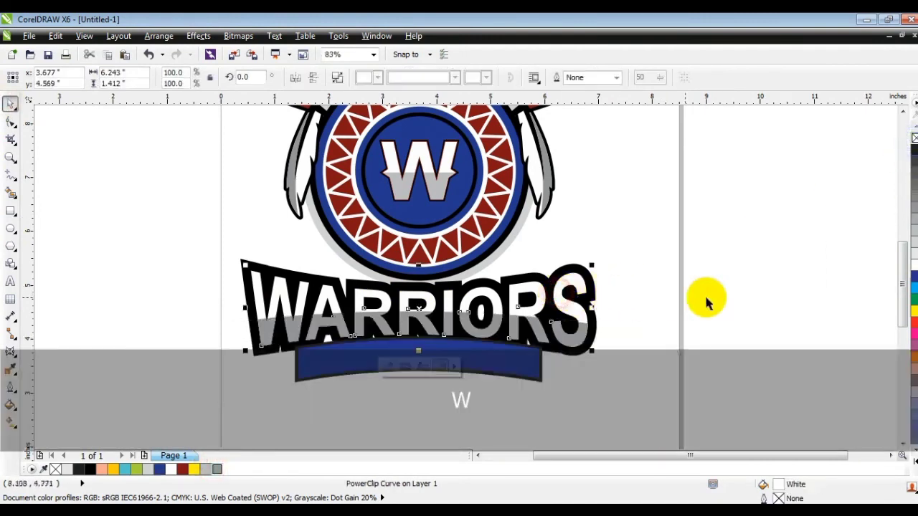
pyautogui.click(725, 303)
# Step: Draw a rectangle about 0.86 by 0.60 inches beside the banner and a thin bar about 0.44 by 0.04 inches across its left edge
pyautogui.click(529, 359)
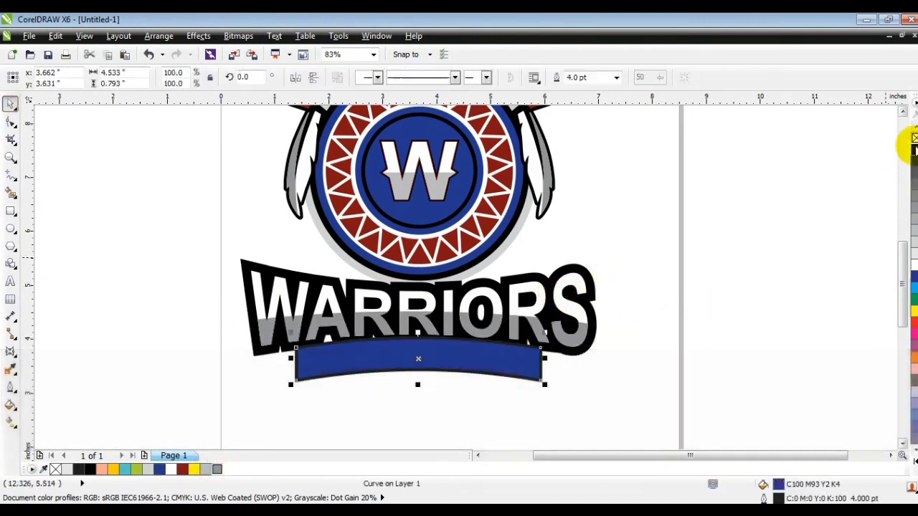
pyautogui.click(10, 210)
pyautogui.moveTo(179, 368); pyautogui.dragTo(226, 400)
pyautogui.hotkey('shift', 'F2')
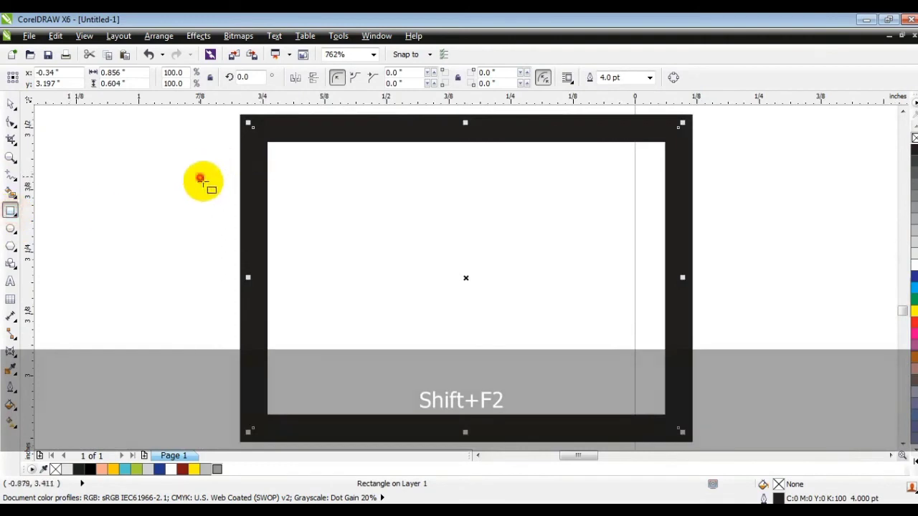
pyautogui.moveTo(199, 179); pyautogui.dragTo(420, 198)
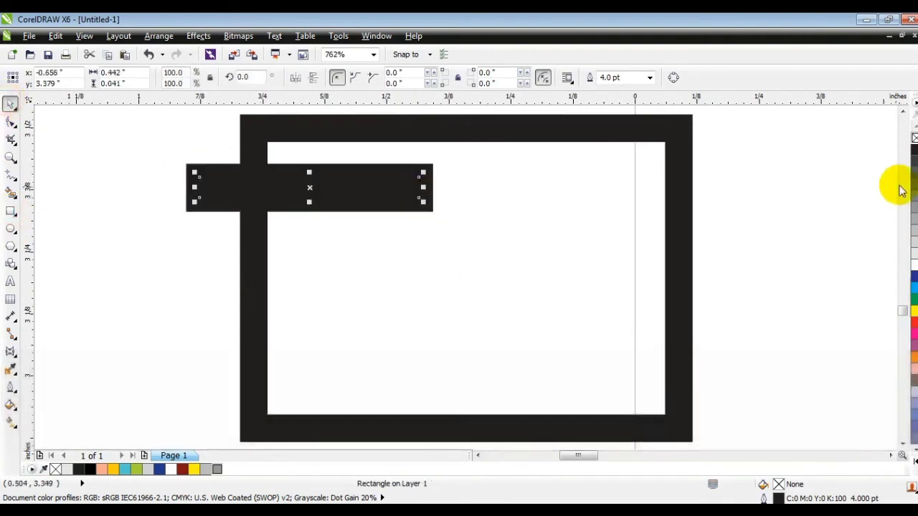
# Step: Turn the thin bar into five evenly spaced, outline-free black bars, weld them into one object, and stretch it slightly taller
pyautogui.rightClick(915, 138)
pyautogui.moveTo(356, 183); pyautogui.dragTo(356, 235)
pyautogui.hotkey('ctrl', 'r')
pyautogui.hotkey('ctrl', 'r')
pyautogui.hotkey('ctrl', 'r')
pyautogui.moveTo(105, 156); pyautogui.dragTo(474, 393)
pyautogui.click(420, 79)
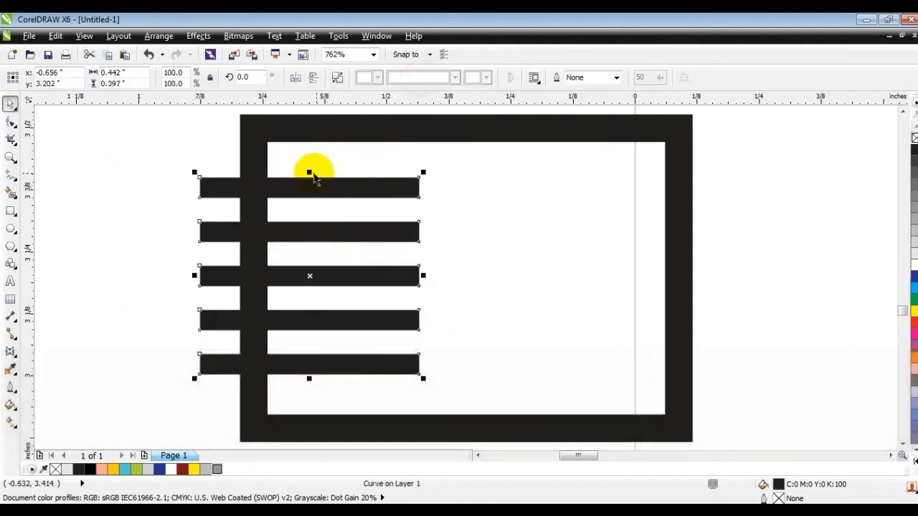
pyautogui.moveTo(309, 172); pyautogui.dragTo(310, 163)
# Step: Trim the welded bars out of the rectangle's left edge and delete the bars
pyautogui.keyDown('shift'); pyautogui.click(330, 136); pyautogui.keyUp('shift')
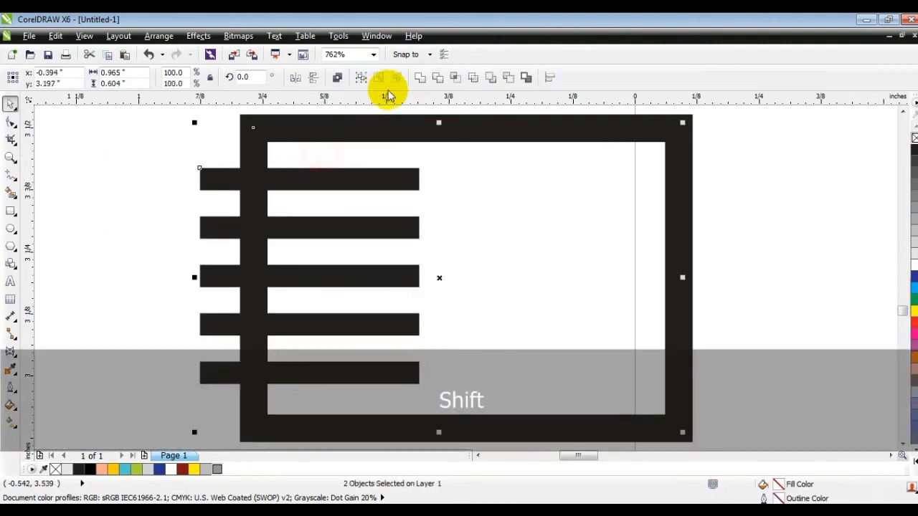
pyautogui.click(437, 79)
pyautogui.press('F3')
pyautogui.press('Escape')
pyautogui.click(283, 195)
pyautogui.press('Delete')
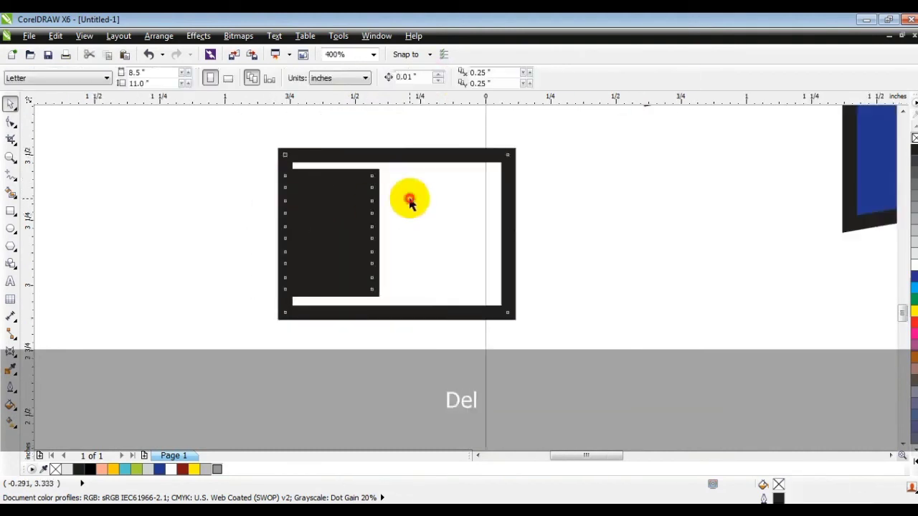
# Step: Make the notched tail outline-free with a C100 M100 Y100 K100 fill and place it at the banner's left end, scaled to 86.4%
pyautogui.click(410, 203)
pyautogui.click(914, 149)
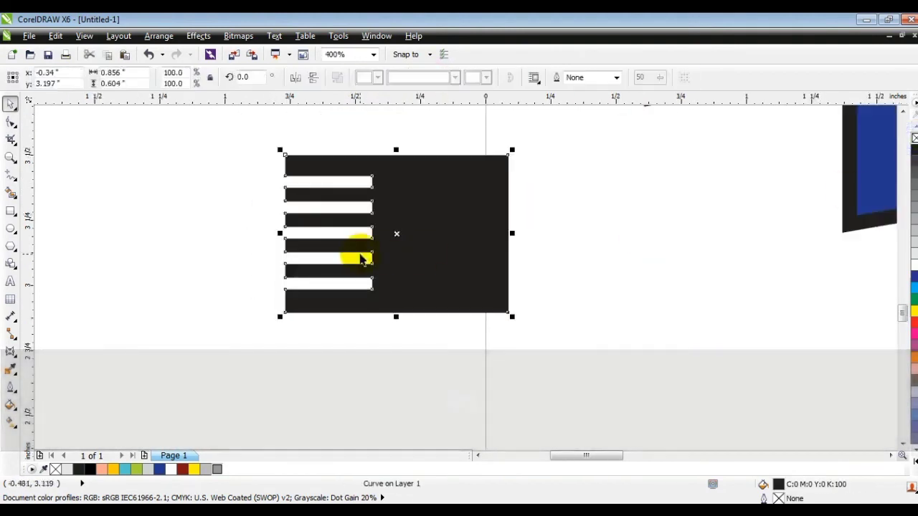
pyautogui.press('F3')
pyautogui.moveTo(389, 256); pyautogui.dragTo(492, 263)
pyautogui.click(89, 470)
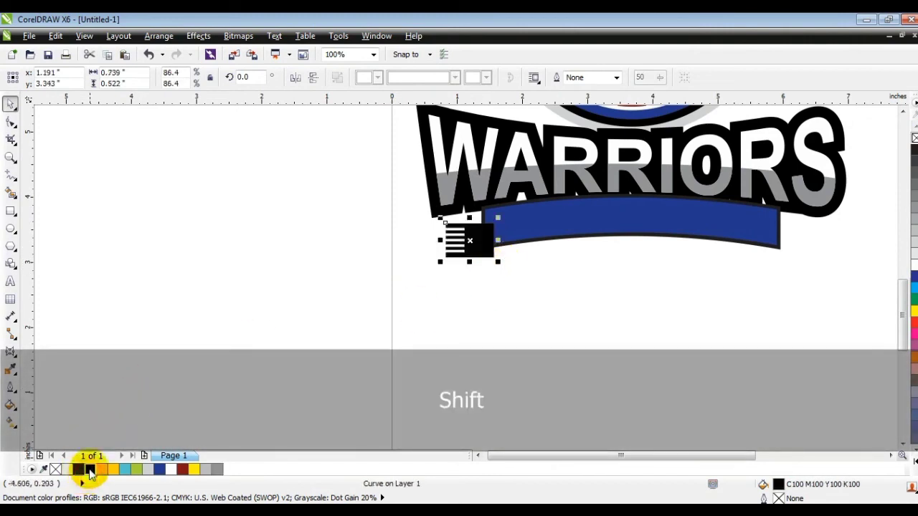
# Step: Tilt the tail behind the banner, mirror a copy to the right end, and weld both tails, centred horizontally on the banner
pyautogui.moveTo(467, 252); pyautogui.dragTo(779, 267)
pyautogui.click(490, 278)
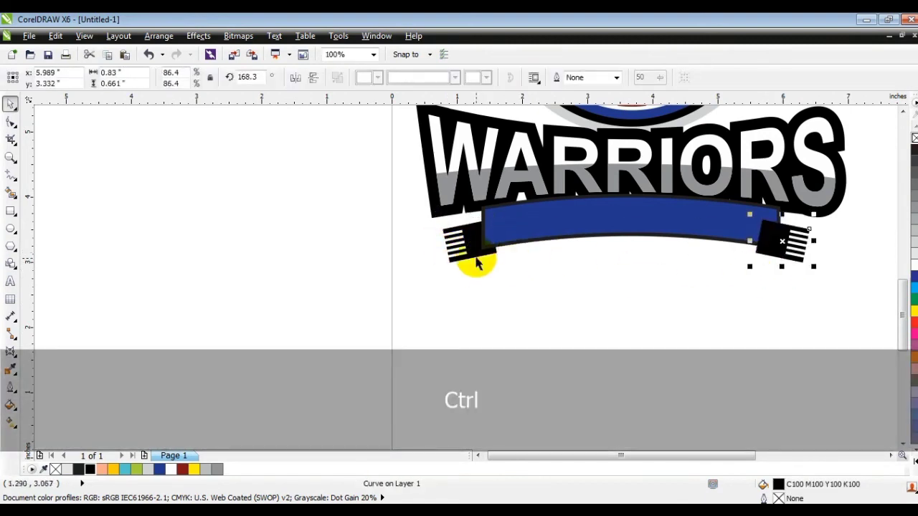
pyautogui.keyDown('shift'); pyautogui.click(476, 255); pyautogui.keyUp('shift')
pyautogui.click(418, 80)
pyautogui.keyDown('shift'); pyautogui.click(538, 230); pyautogui.keyUp('shift')
pyautogui.press('c')
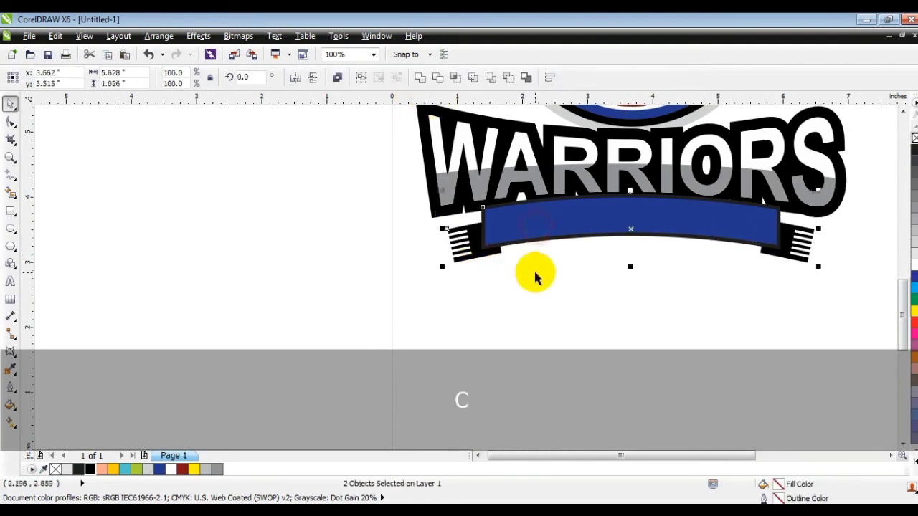
# Step: Set the blue banner's outline colour to C100 M100 Y100 K100 black
pyautogui.click(536, 275)
pyautogui.click(561, 239)
pyautogui.click(225, 380)
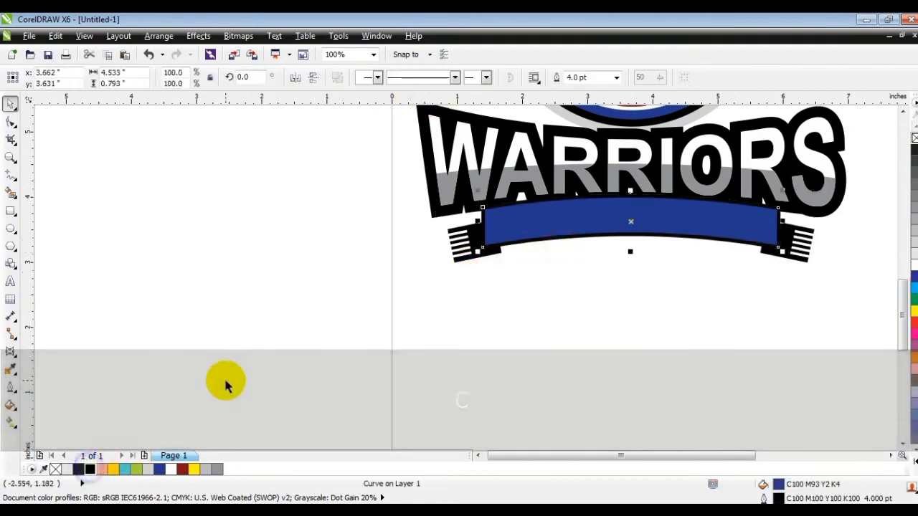
# Step: Move the WARRIORS lettering and banner together straight up to overlap the ring's lower edge, at a y position of about 5.04 inches
pyautogui.press('F3')
pyautogui.moveTo(567, 310); pyautogui.dragTo(313, 141)
pyautogui.hotkey('shift', 'F2')
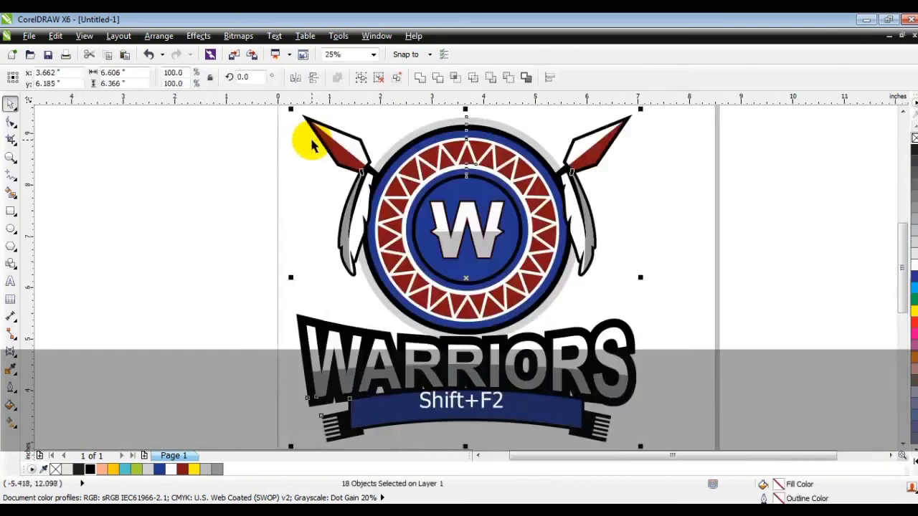
pyautogui.press('Escape')
pyautogui.moveTo(189, 287); pyautogui.dragTo(677, 456)
pyautogui.moveTo(575, 360); pyautogui.dragTo(567, 329)
pyautogui.moveTo(560, 339); pyautogui.dragTo(557, 331)
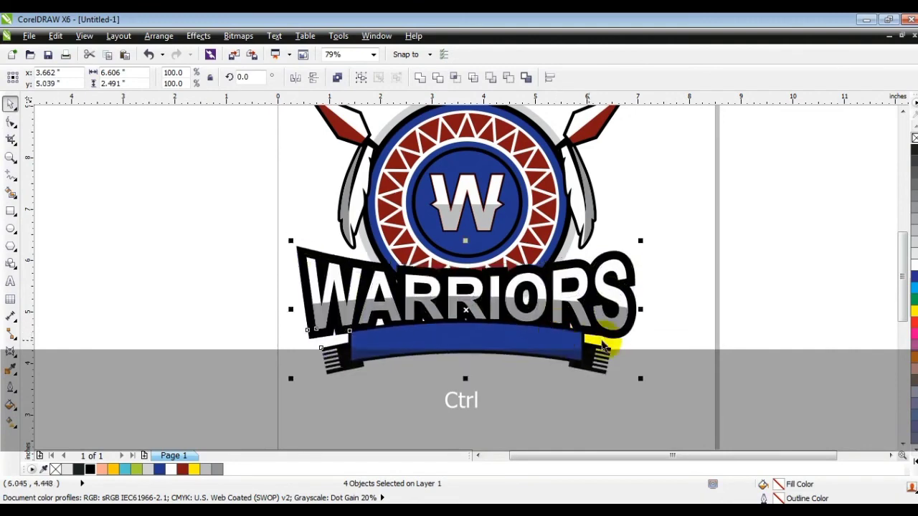
pyautogui.click(668, 343)
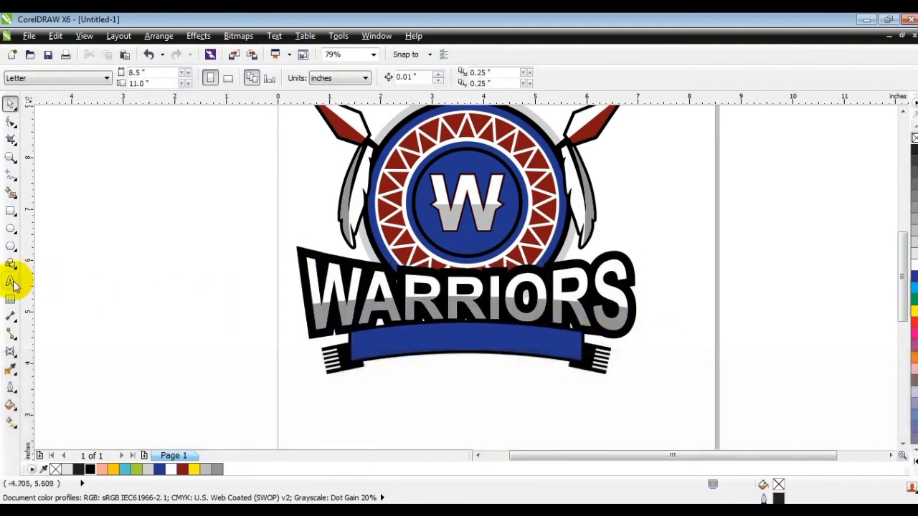
# Step: Add the artistic text TRAVEL YOUTH FOOTBALL in 24 pt Arial beside the emblem
pyautogui.click(10, 280)
pyautogui.click(99, 279)
pyautogui.write('TRAVEL YOUTH FOOTBALL')
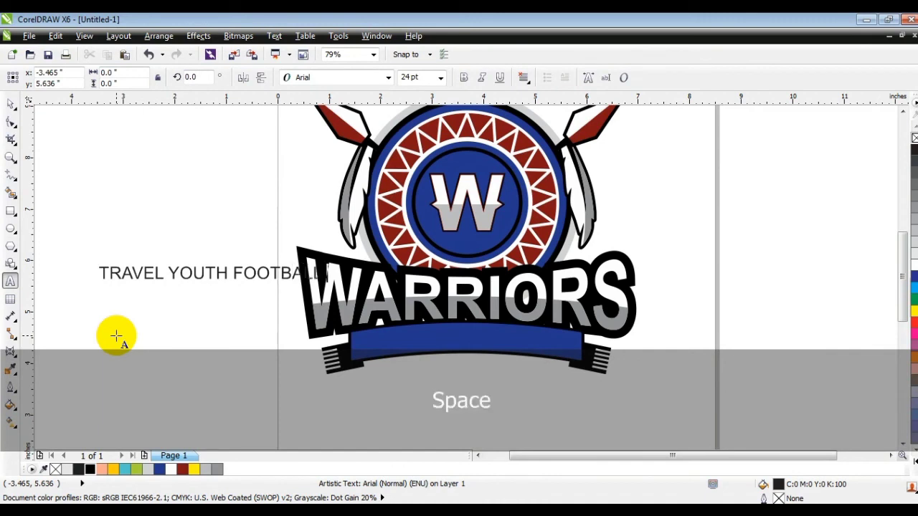
# Step: Make the TRAVEL YOUTH FOOTBALL text bold and white, and place it on the blue banner
pyautogui.click(11, 103)
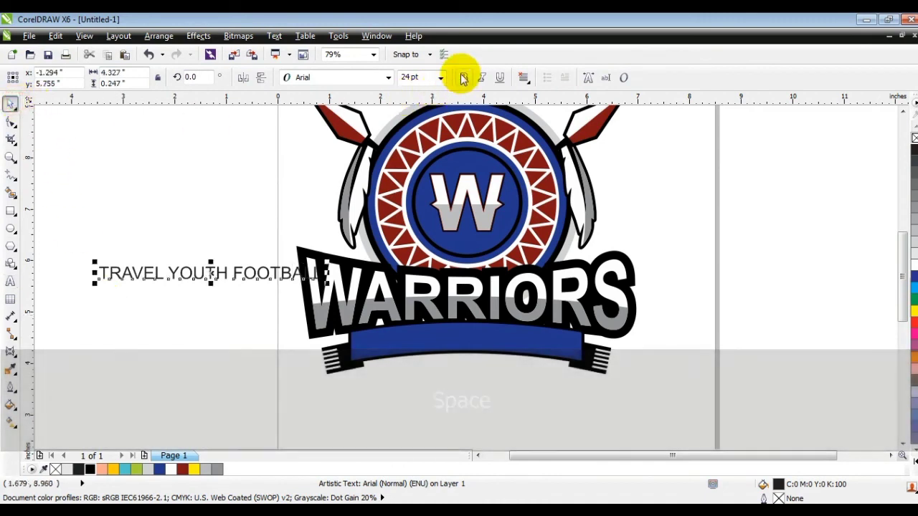
pyautogui.click(463, 78)
pyautogui.moveTo(256, 271); pyautogui.dragTo(515, 337)
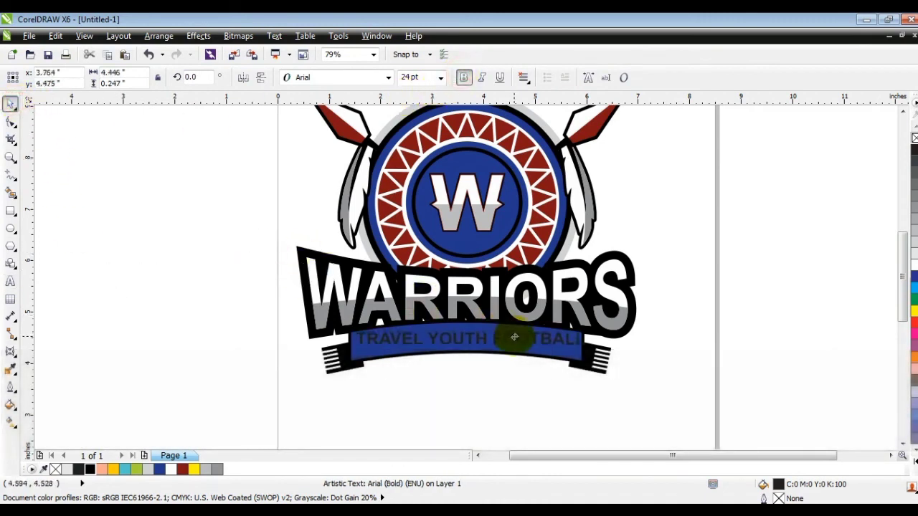
pyautogui.click(911, 265)
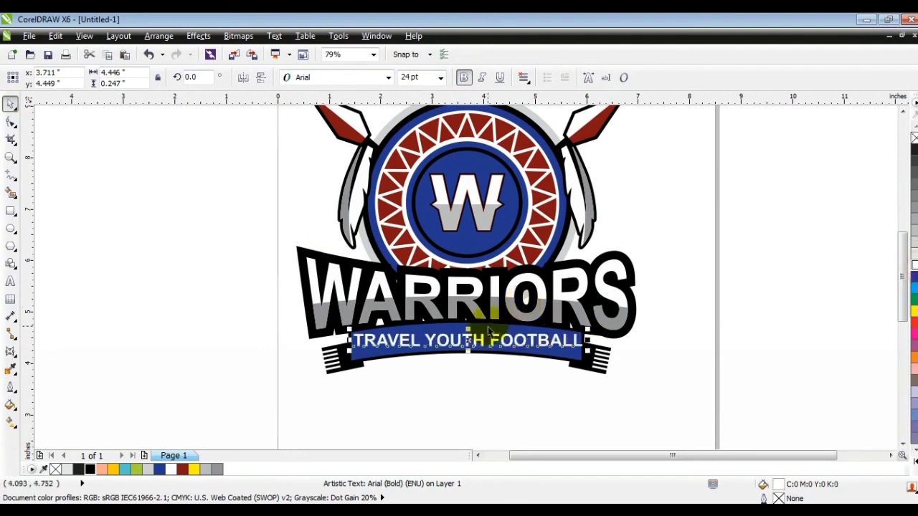
# Step: Fit the TRAVEL YOUTH FOOTBALL text to the blue banner's upper curve, and break the text apart from its path
pyautogui.click(495, 352)
pyautogui.keyDown('shift'); pyautogui.click(495, 339); pyautogui.keyUp('shift')
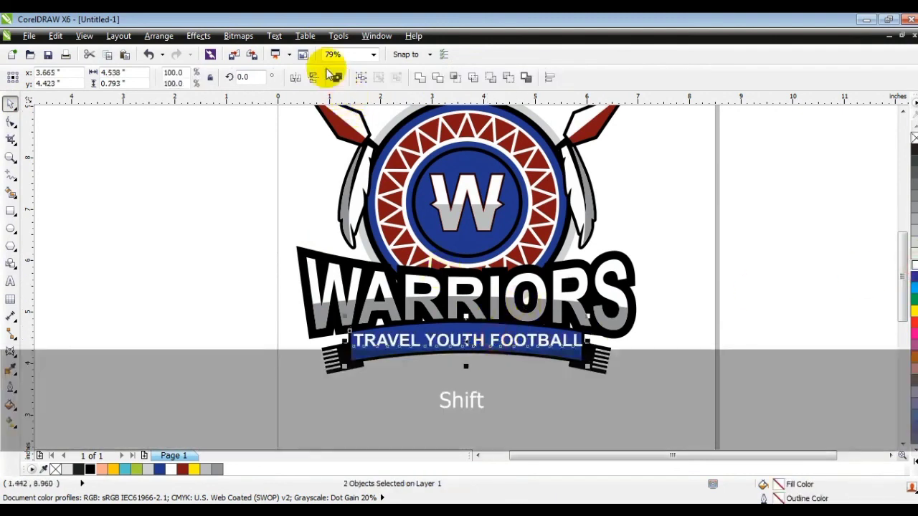
pyautogui.click(275, 36)
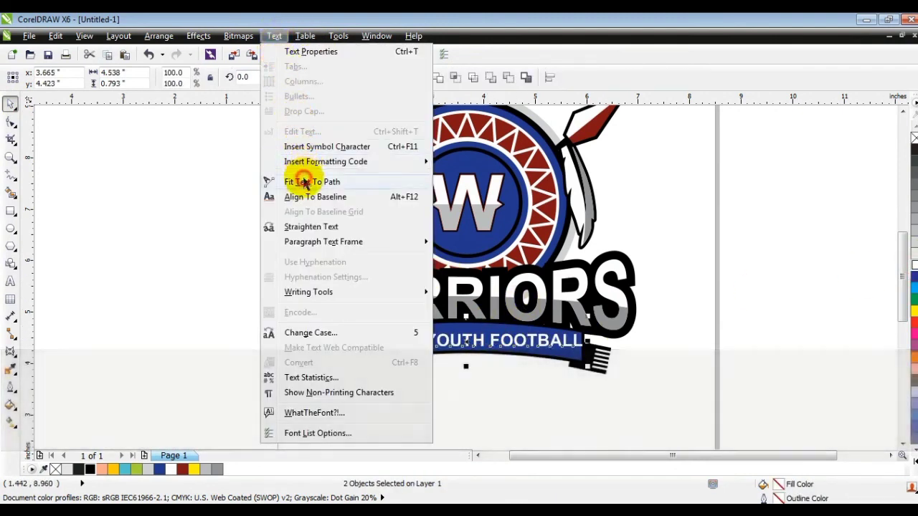
pyautogui.click(303, 180)
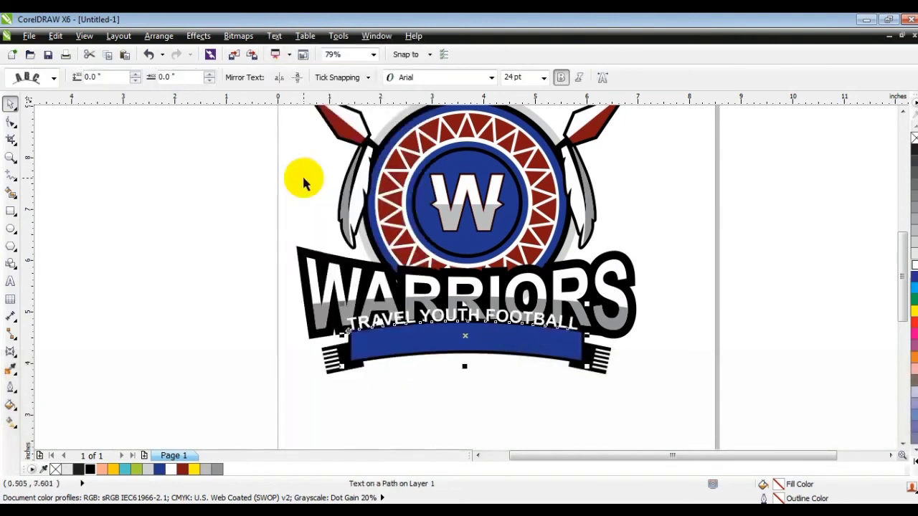
pyautogui.click(160, 36)
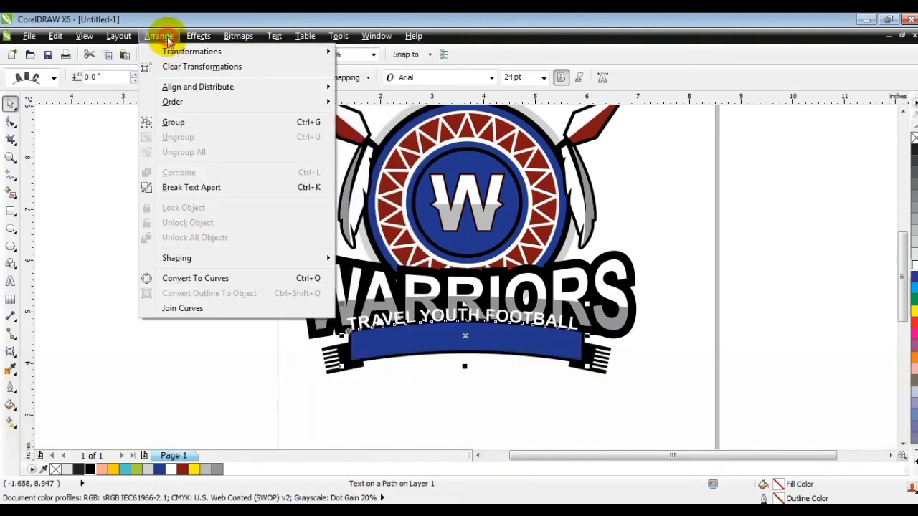
pyautogui.click(181, 190)
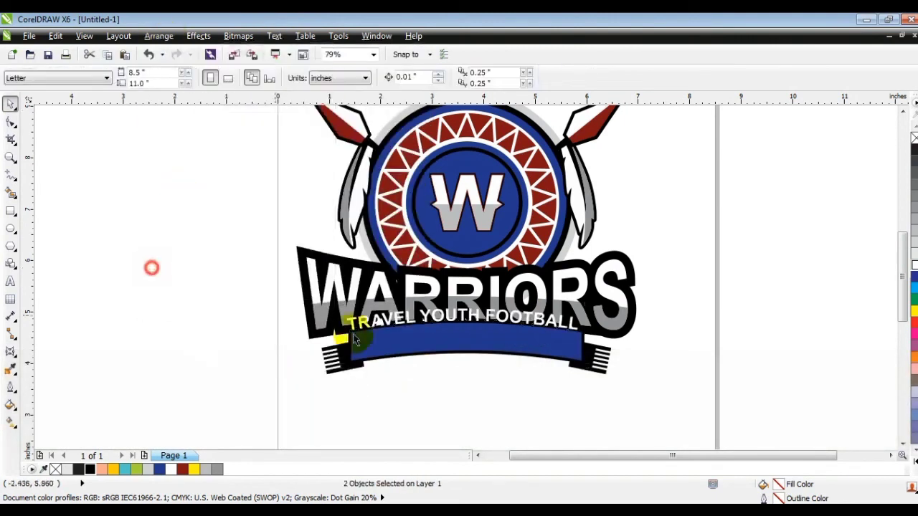
# Step: Place the curved TRAVEL YOUTH FOOTBALL text inside the blue banner, scale it to about 90.5%, and convert it to curves
pyautogui.click(484, 337)
pyautogui.moveTo(585, 353); pyautogui.dragTo(586, 365)
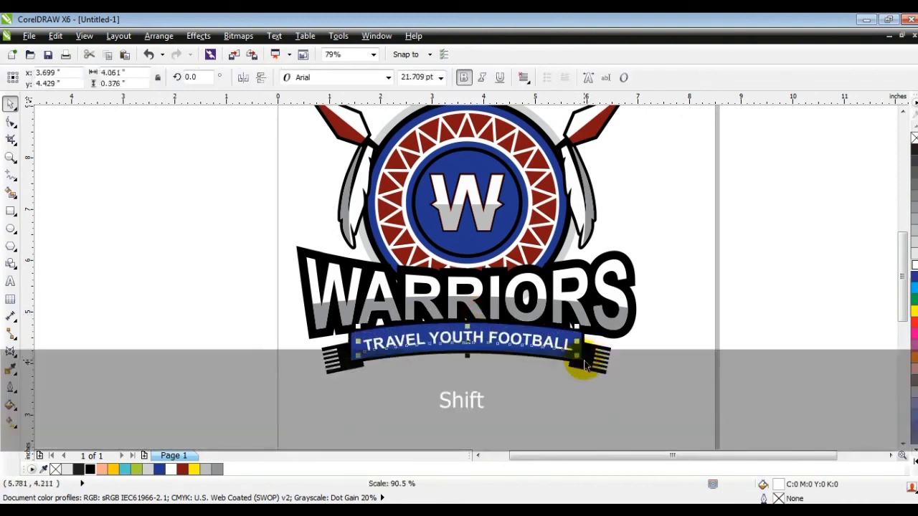
pyautogui.hotkey('ctrl', 'q')
pyautogui.click(618, 400)
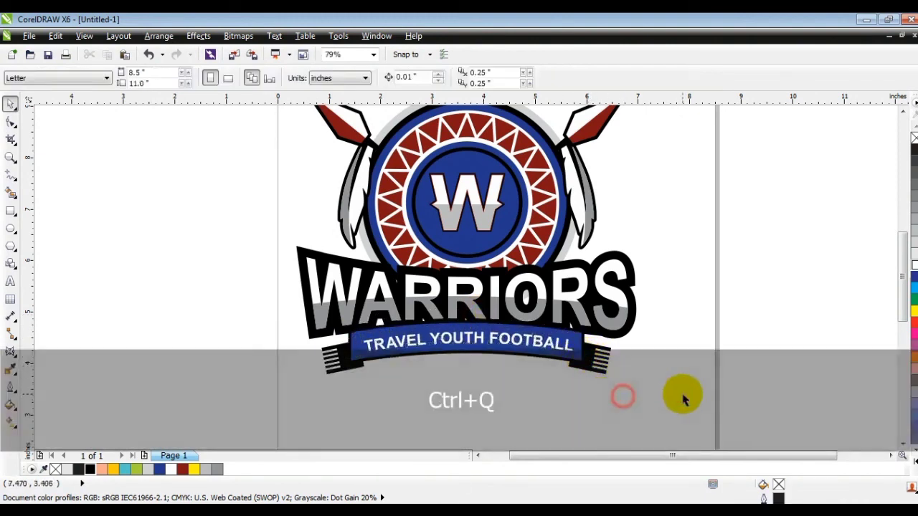
# Step: Duplicate the whole emblem straight sideways off the page, and weld the copy into a single silhouette
pyautogui.press('F3')
pyautogui.moveTo(630, 389); pyautogui.dragTo(383, 180)
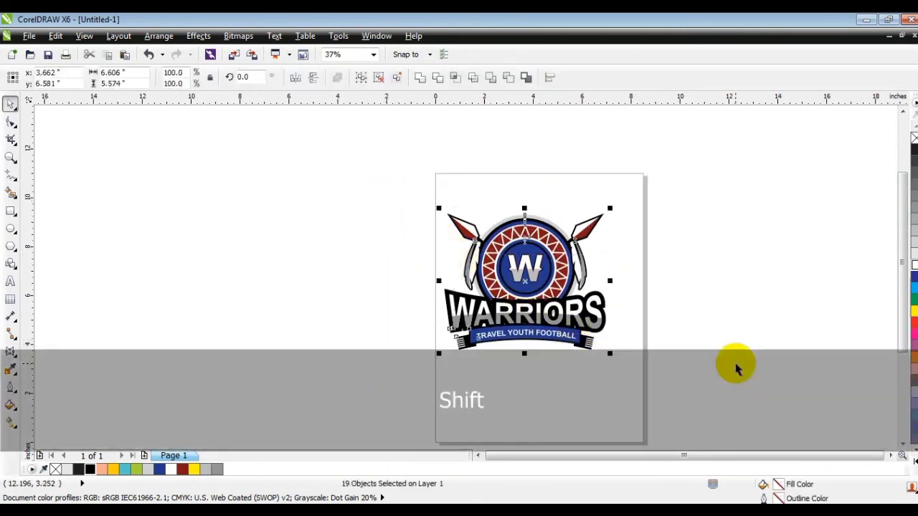
pyautogui.moveTo(519, 269); pyautogui.dragTo(291, 276)
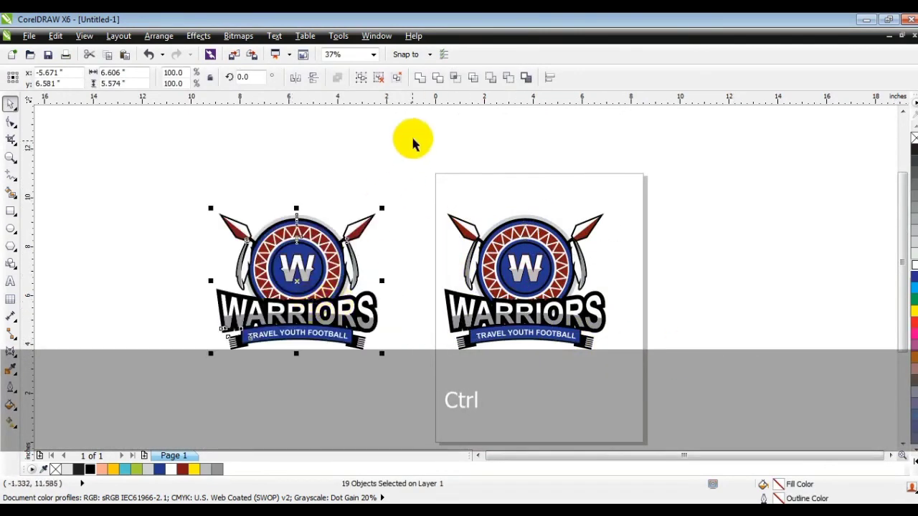
pyautogui.click(420, 78)
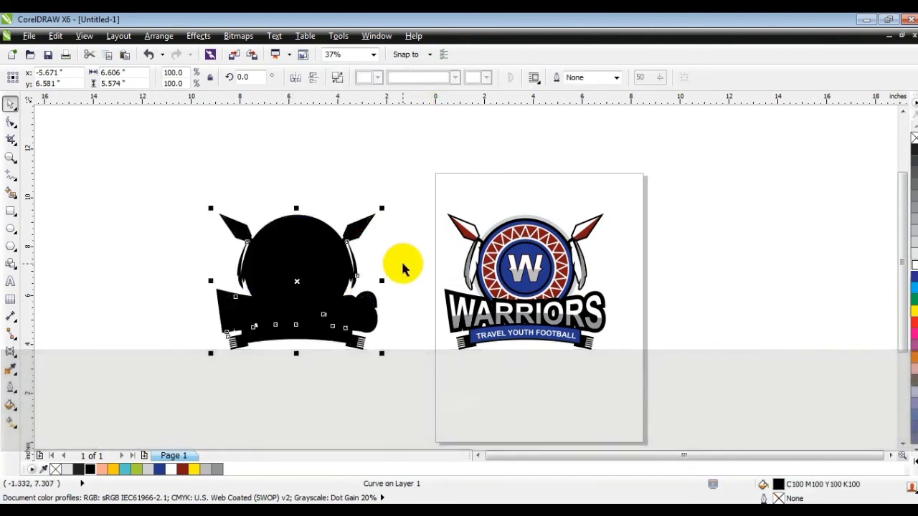
# Step: Give the welded silhouette a 10 pt outline in 20% black
pyautogui.click(615, 78)
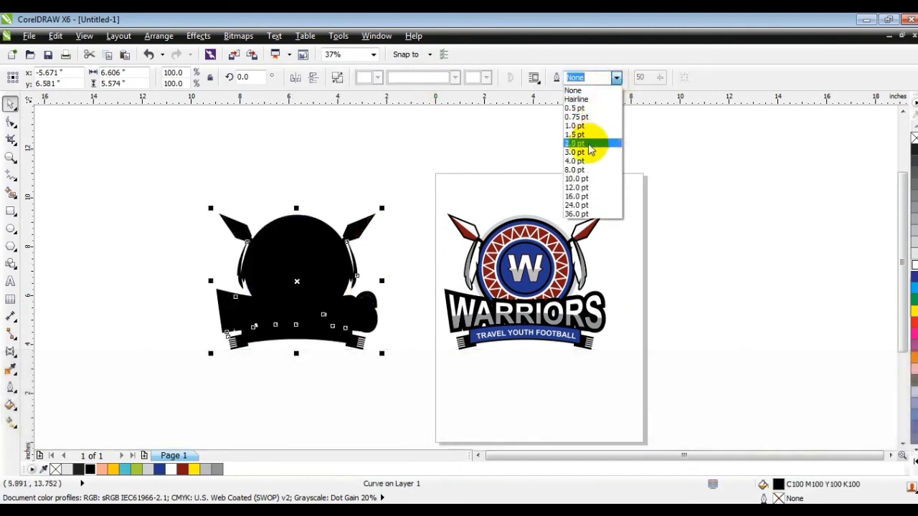
pyautogui.click(583, 162)
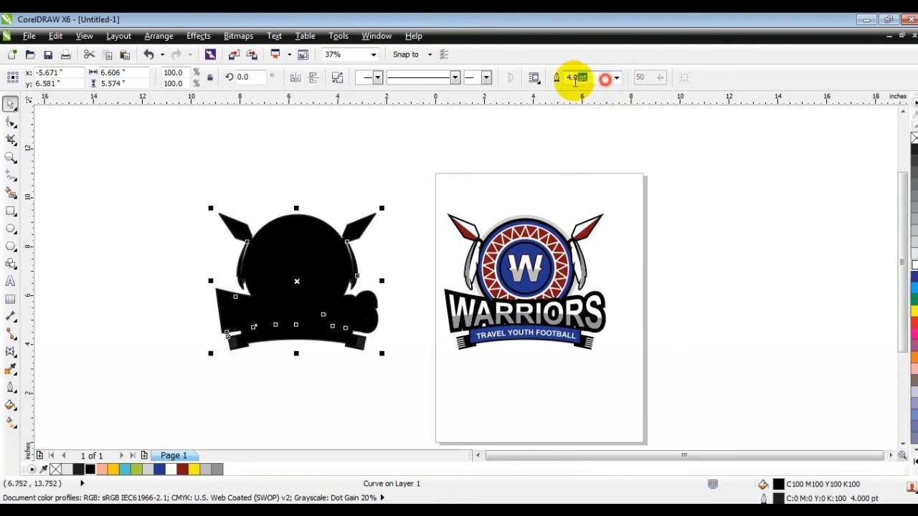
pyautogui.write('10')
pyautogui.press('Return')
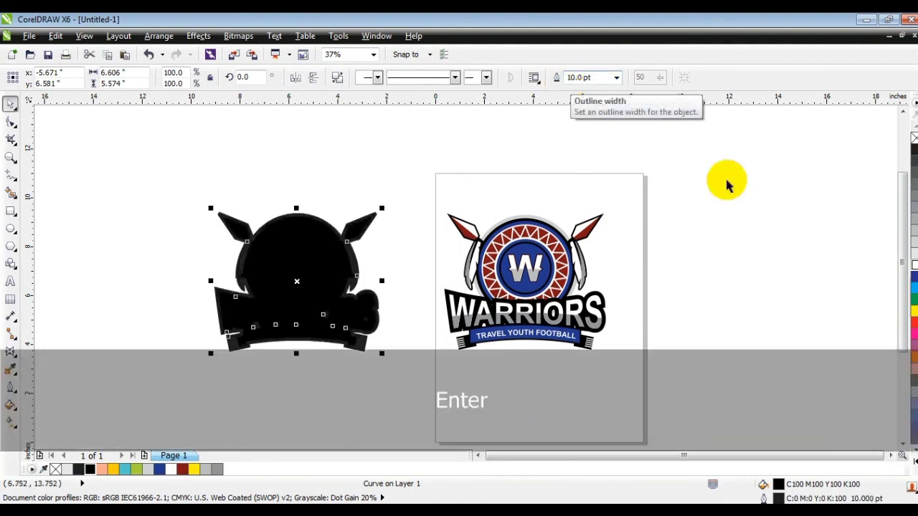
pyautogui.rightClick(914, 248)
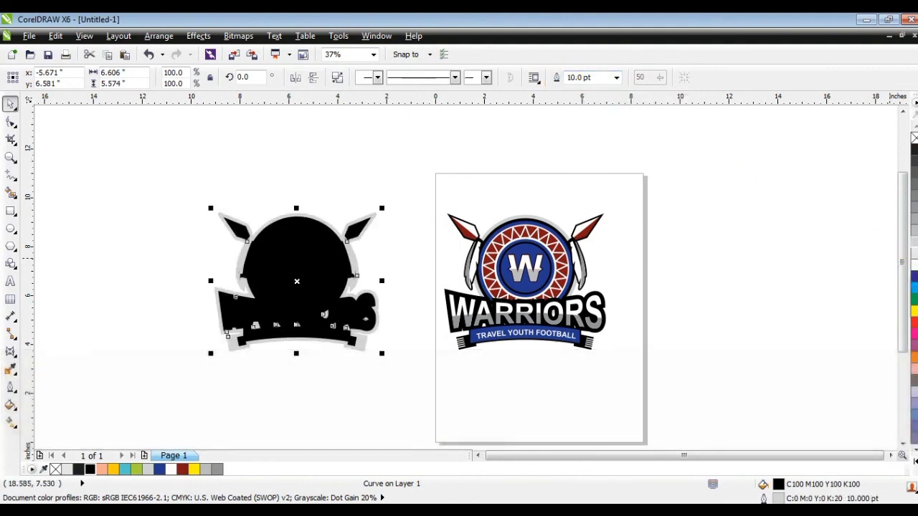
# Step: Set the silhouette's outline to rounded corners and round line caps behind the fill, and fill the silhouette with 20% black
pyautogui.hotkey('shift', 'F2')
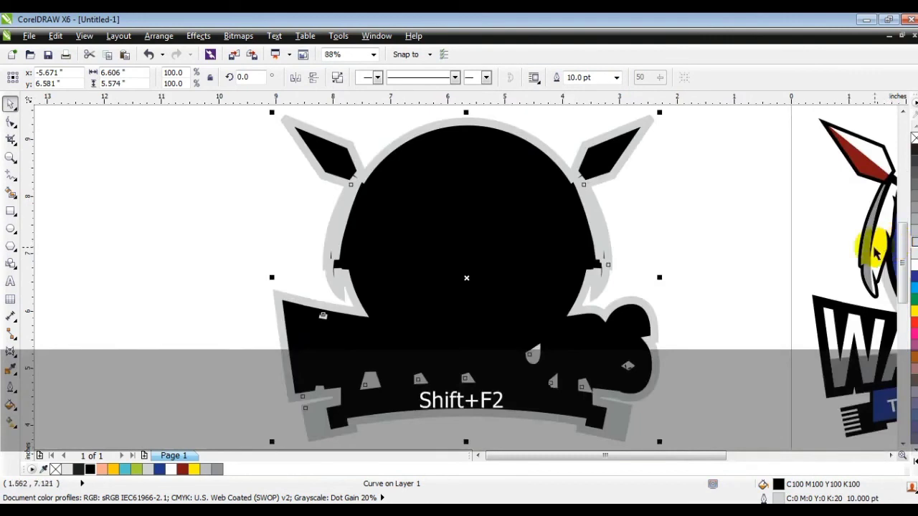
pyautogui.click(11, 393)
pyautogui.click(65, 180)
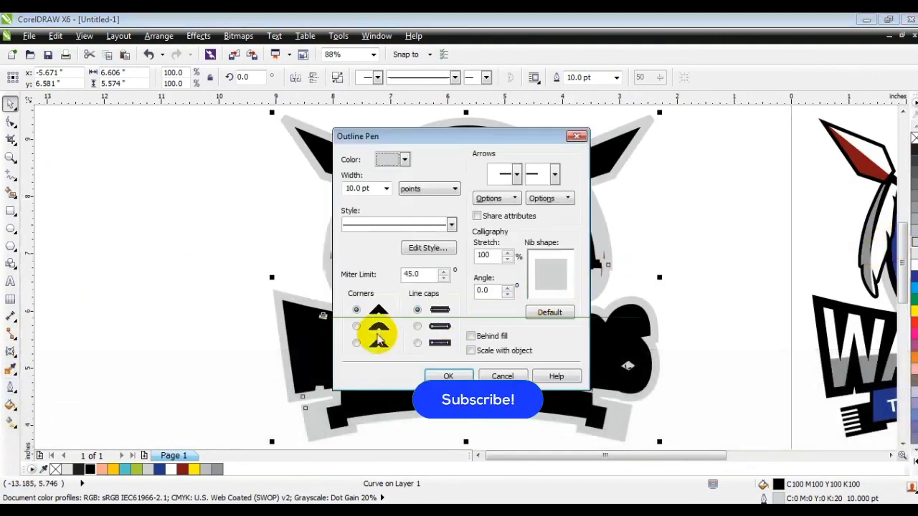
pyautogui.click(355, 327)
pyautogui.click(418, 326)
pyautogui.click(470, 336)
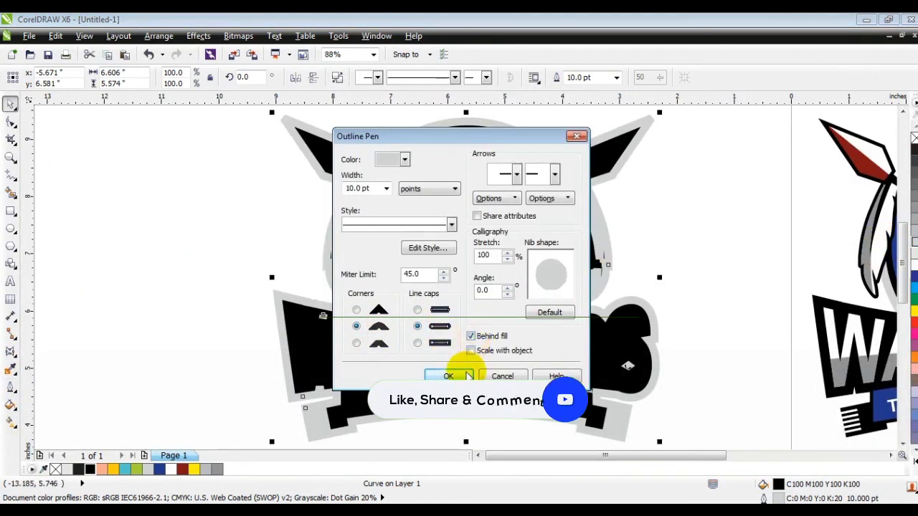
pyautogui.click(464, 374)
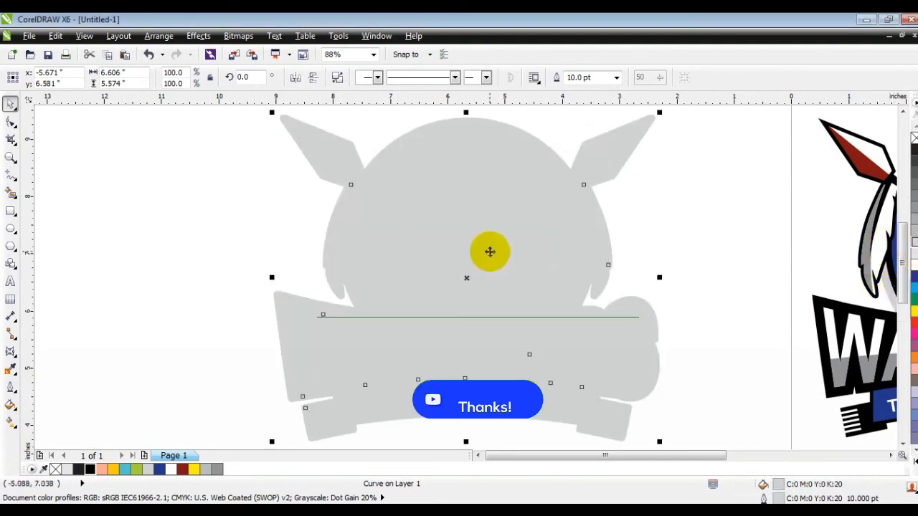
# Step: Group all objects of the original colored emblem, and align the group centered over the light gray silhouette
pyautogui.press('F3')
pyautogui.press('Escape')
pyautogui.moveTo(623, 151); pyautogui.dragTo(840, 375)
pyautogui.hotkey('ctrl', 'g')
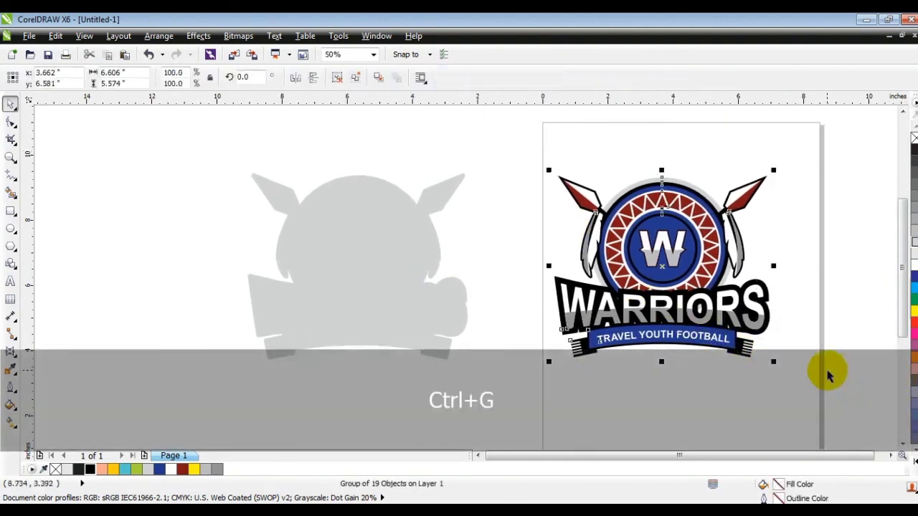
pyautogui.keyDown('shift'); pyautogui.click(411, 314); pyautogui.keyUp('shift')
pyautogui.press('e')
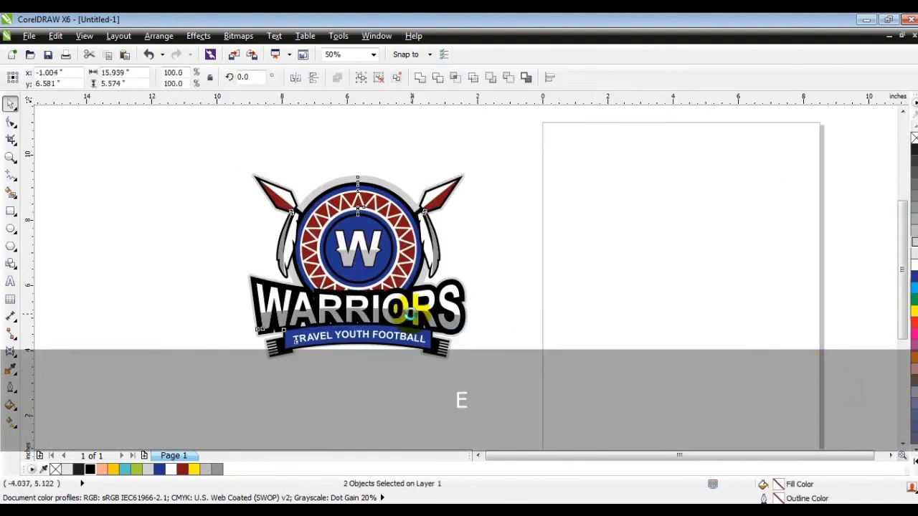
# Step: Zoom to the combined emblem and examine the finished artwork in a full-screen preview
pyautogui.moveTo(490, 356); pyautogui.dragTo(214, 152)
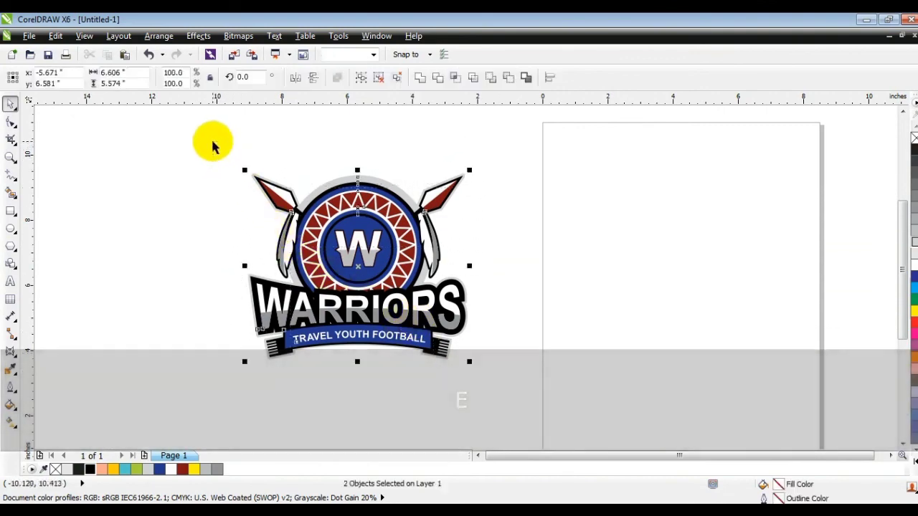
pyautogui.hotkey('shift', 'F2')
pyautogui.press('Escape')
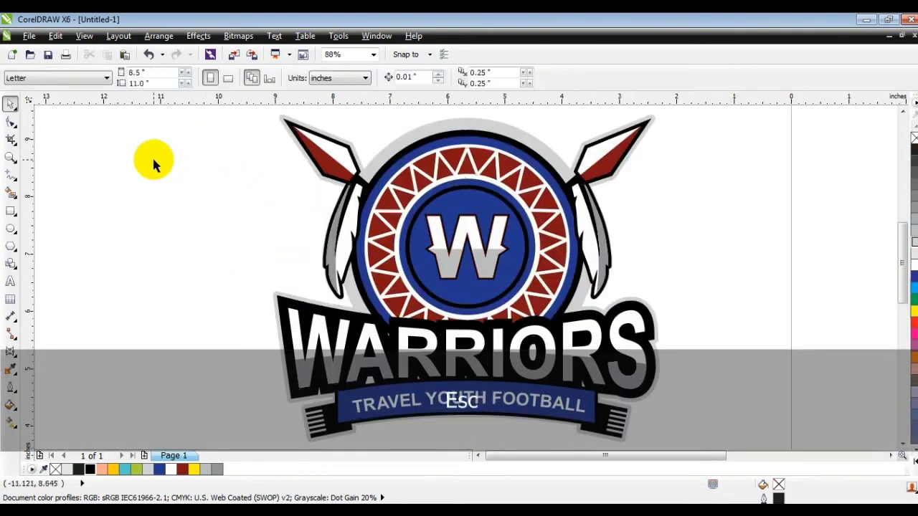
pyautogui.press('F9')
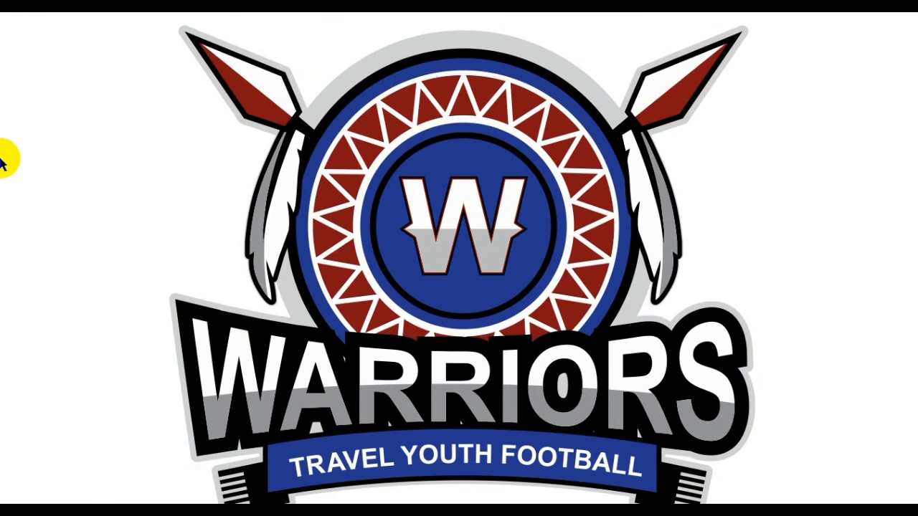
pyautogui.press('Escape')
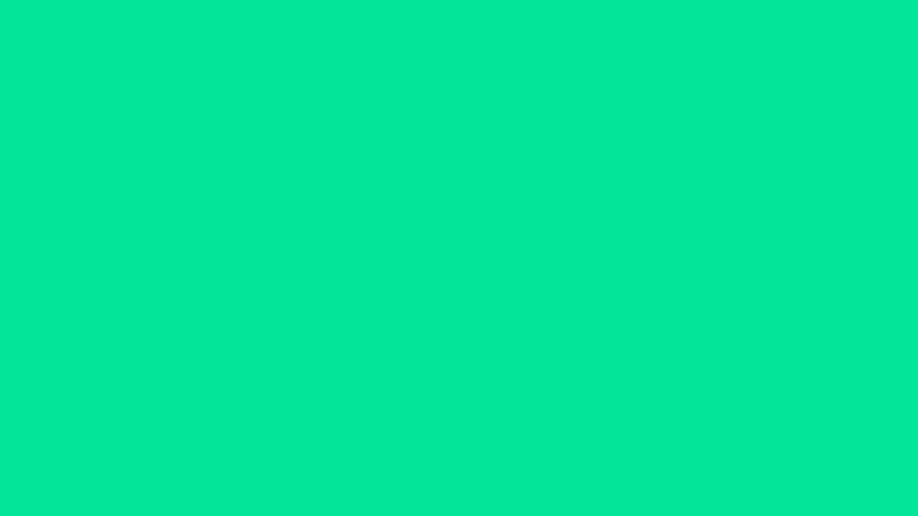